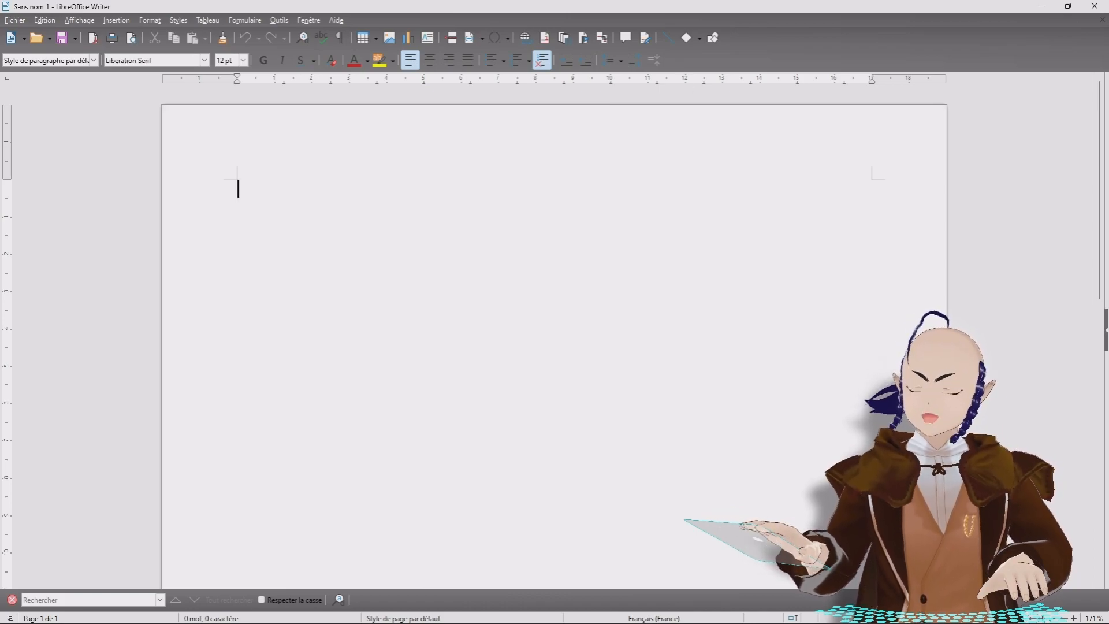
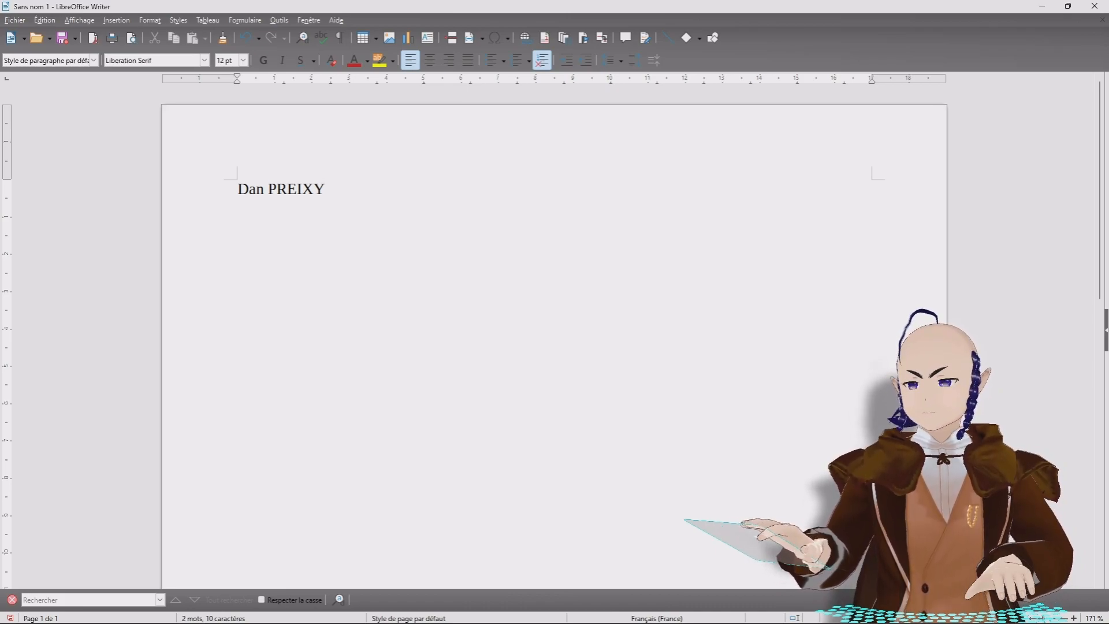
Step: Type a person's full name on the first line and select it
key("shift+Left")
key("shift+Left")
key("shift+Left")
key("shift+Left")
key("shift+Left")
key("shift+Left")
key("shift+Left")
key("shift+Left")
key("shift+Left")
key("shift+Left")
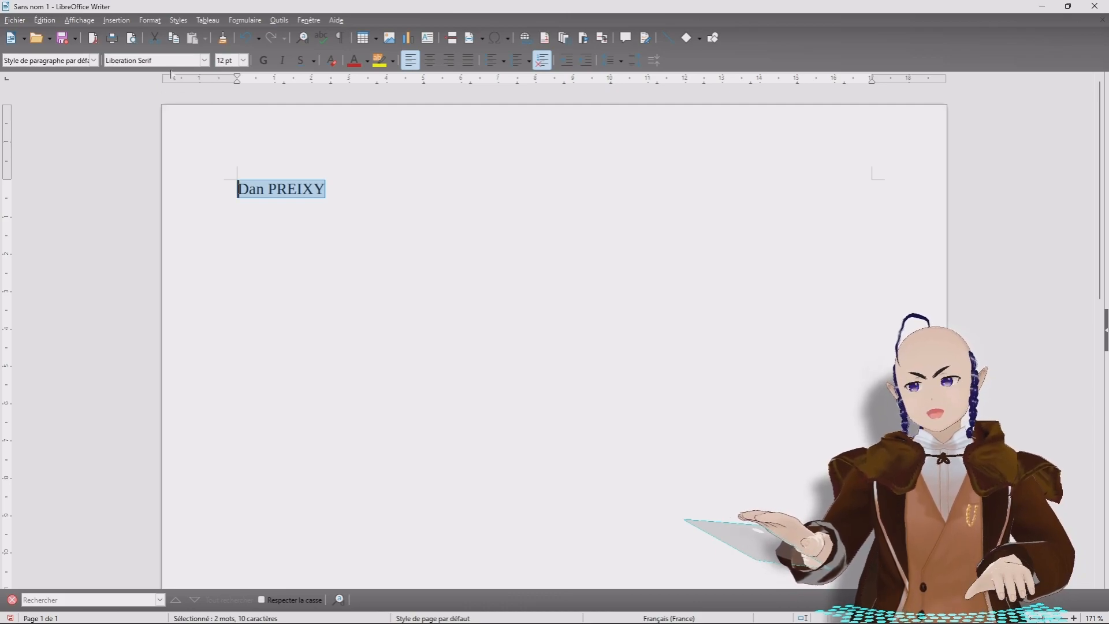
left_click(205, 61)
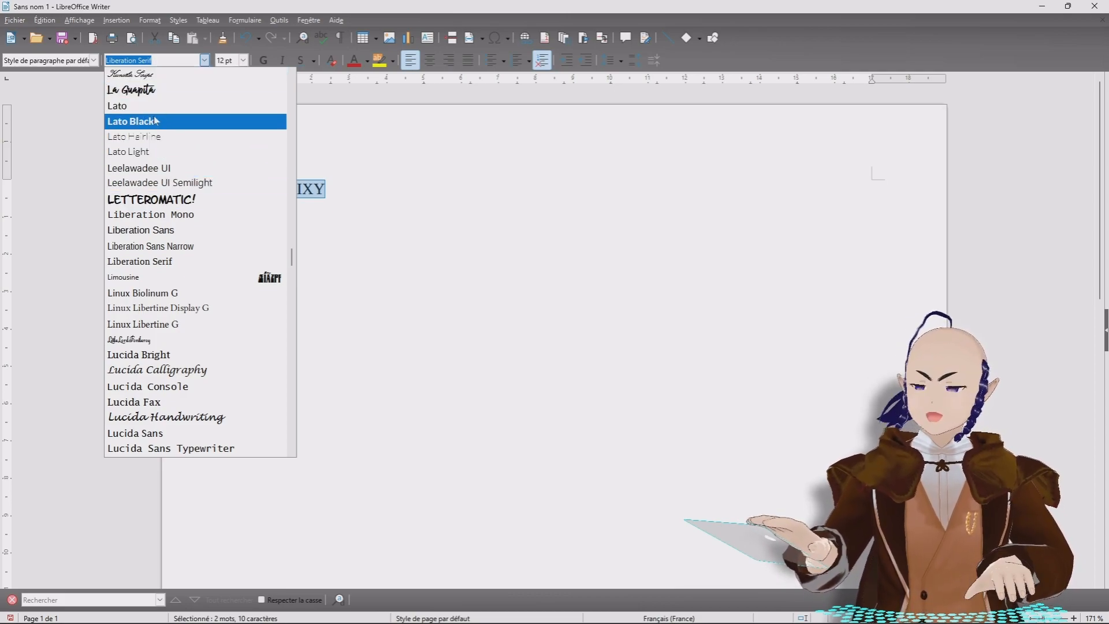
left_click(150, 94)
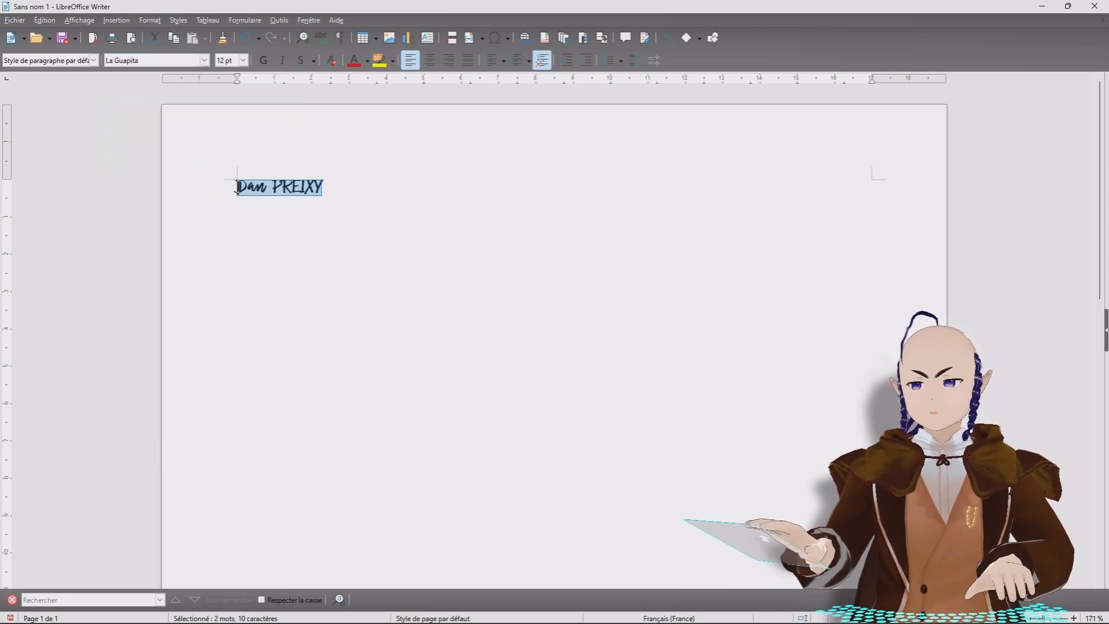
left_click(237, 187)
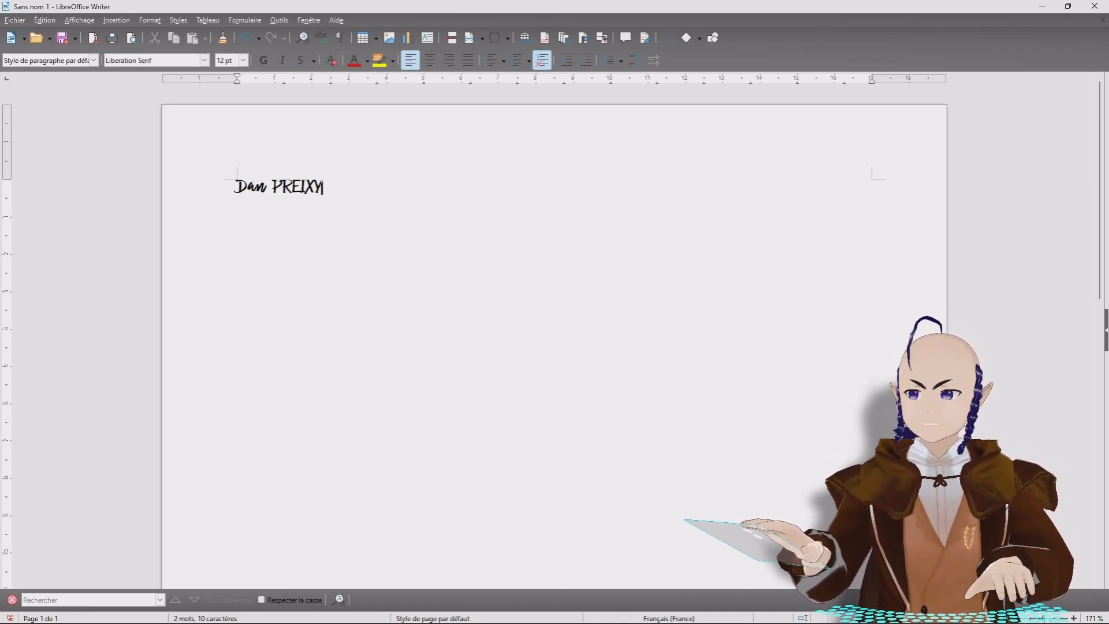
key("ctrl+a")
left_click(331, 60)
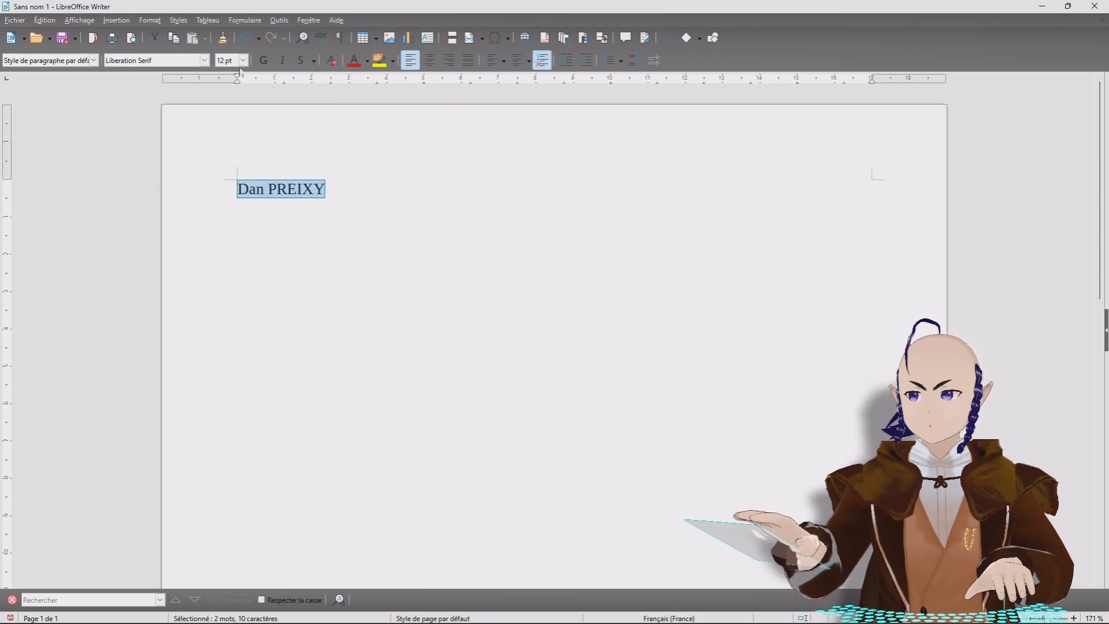
Step: Try 20, 40 and 12 pt on the name, settle on 20 pt, and make it bold
left_click(244, 61)
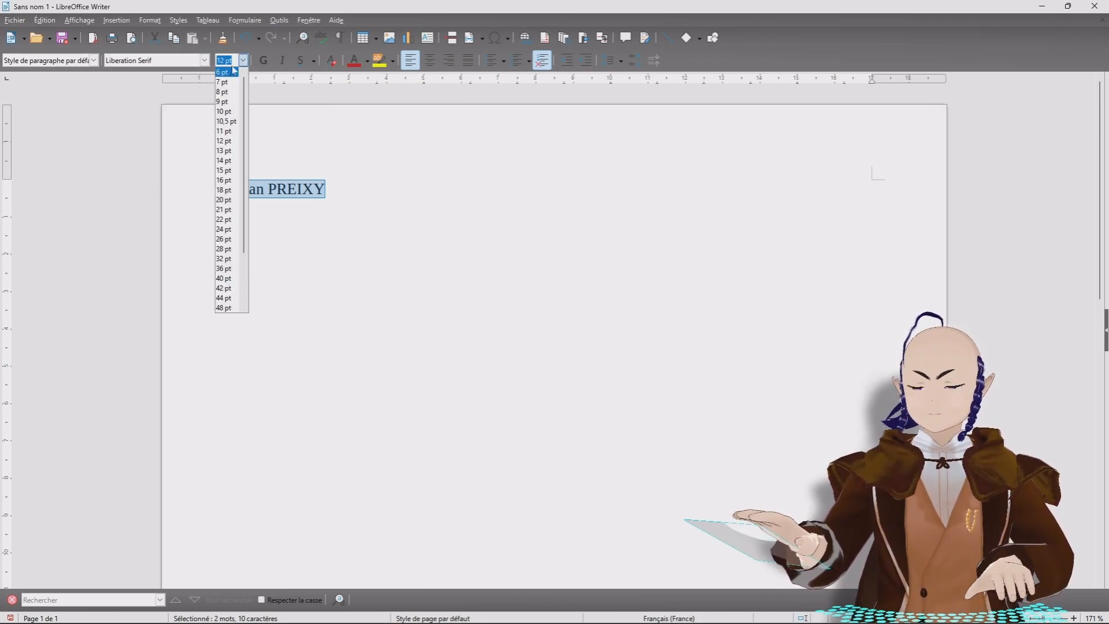
left_click(225, 193)
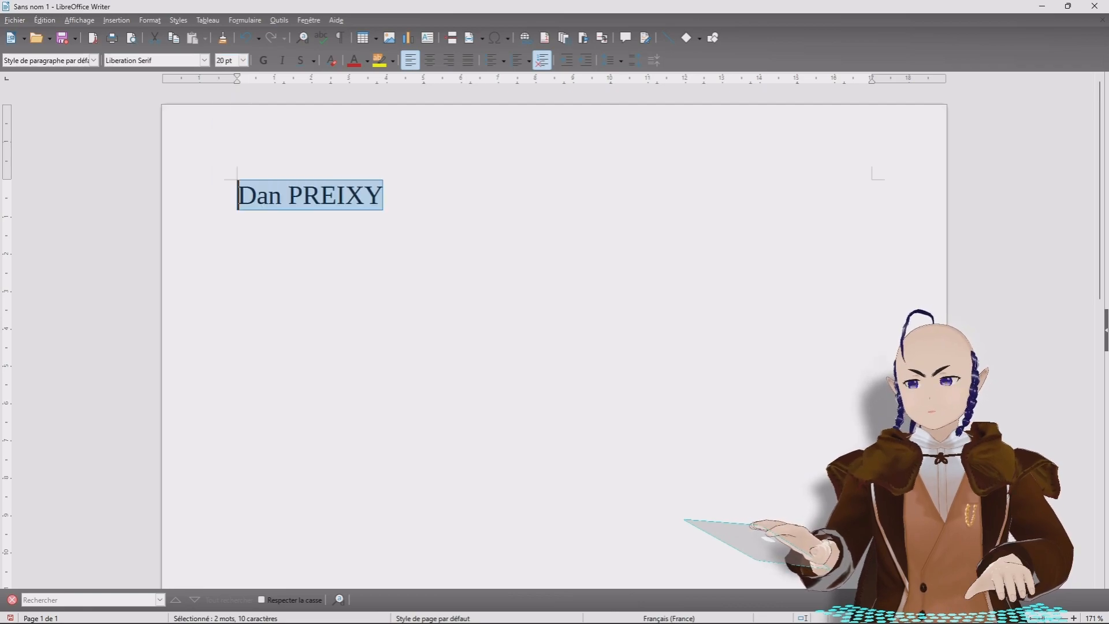
left_click(244, 60)
left_click(225, 264)
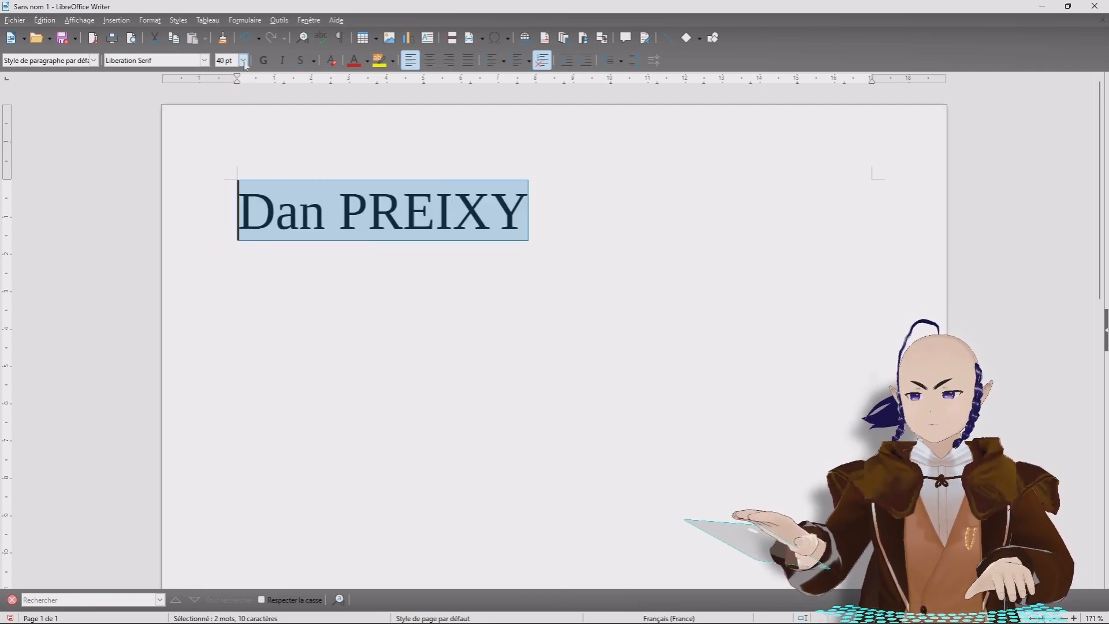
left_click(243, 61)
left_click(231, 72)
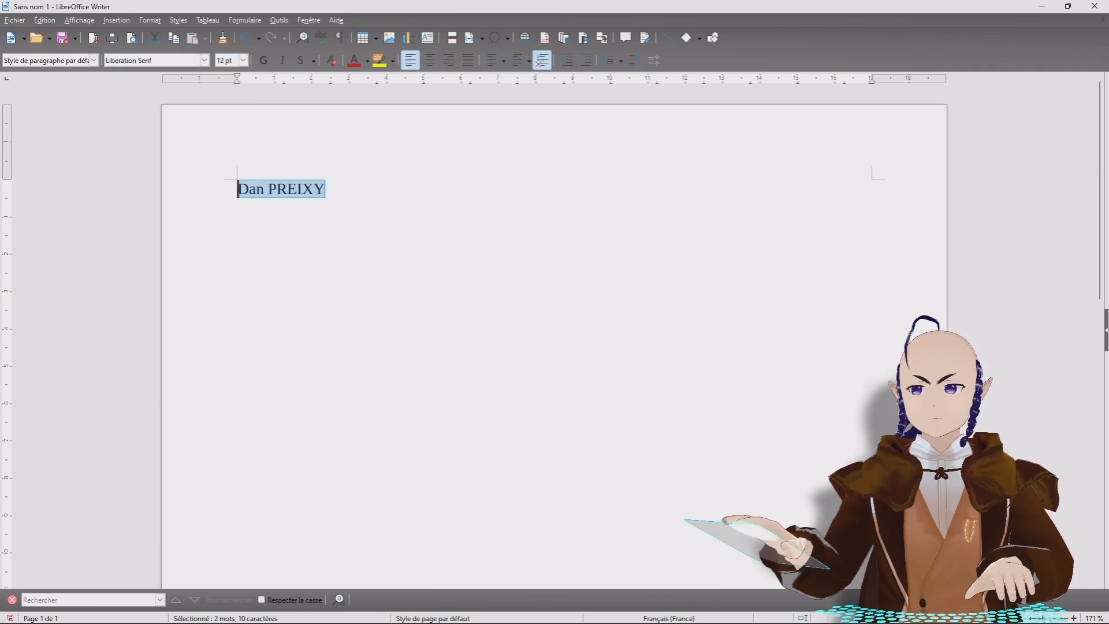
left_click(243, 60)
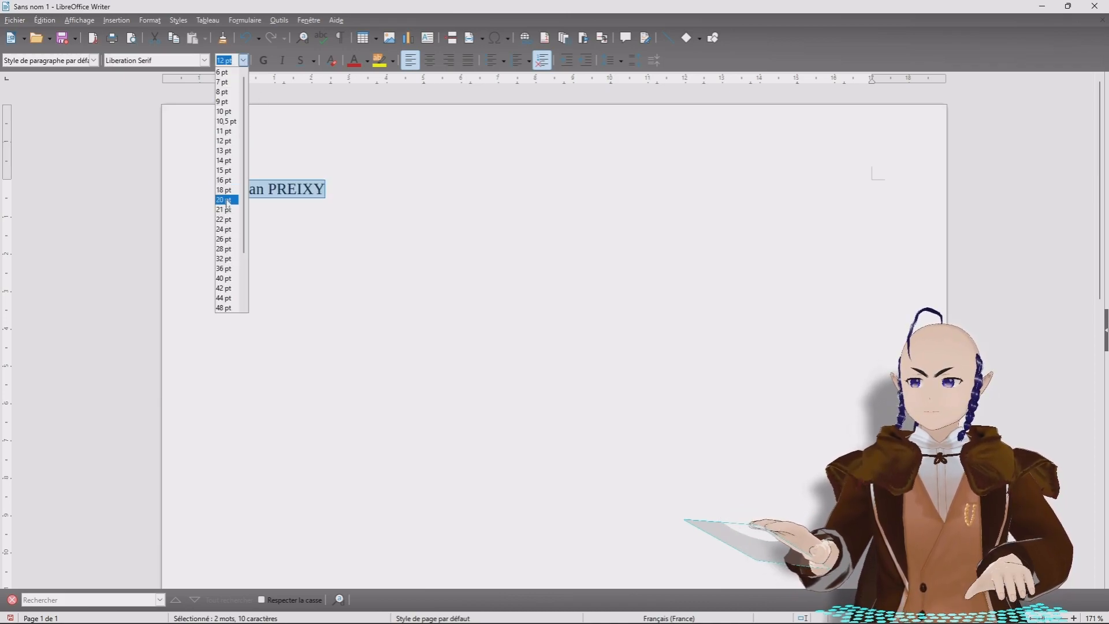
left_click(228, 200)
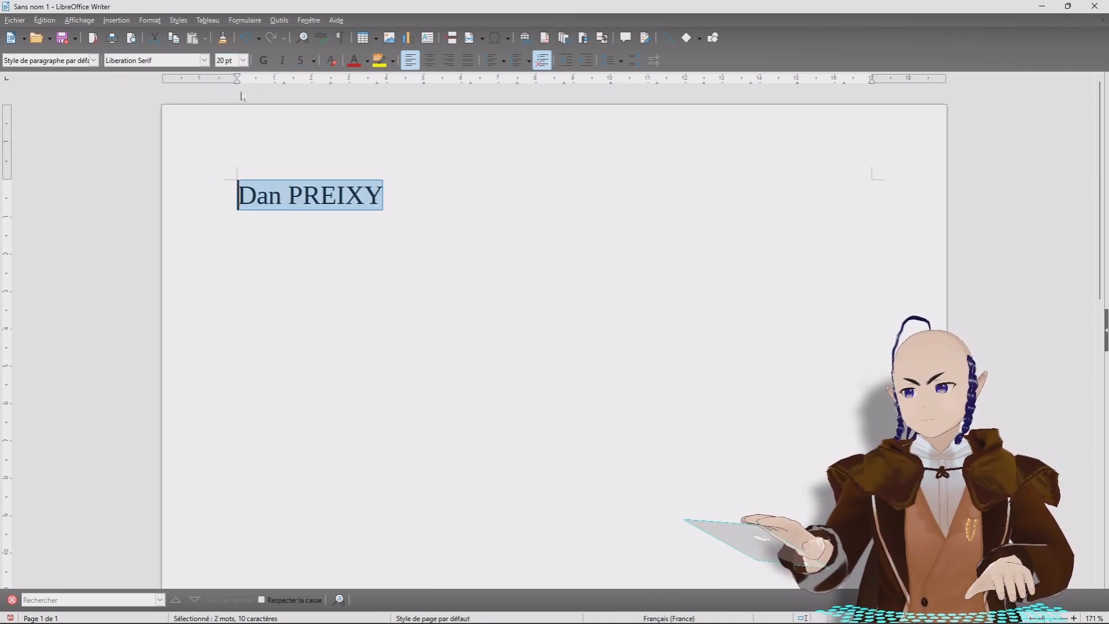
left_click(266, 65)
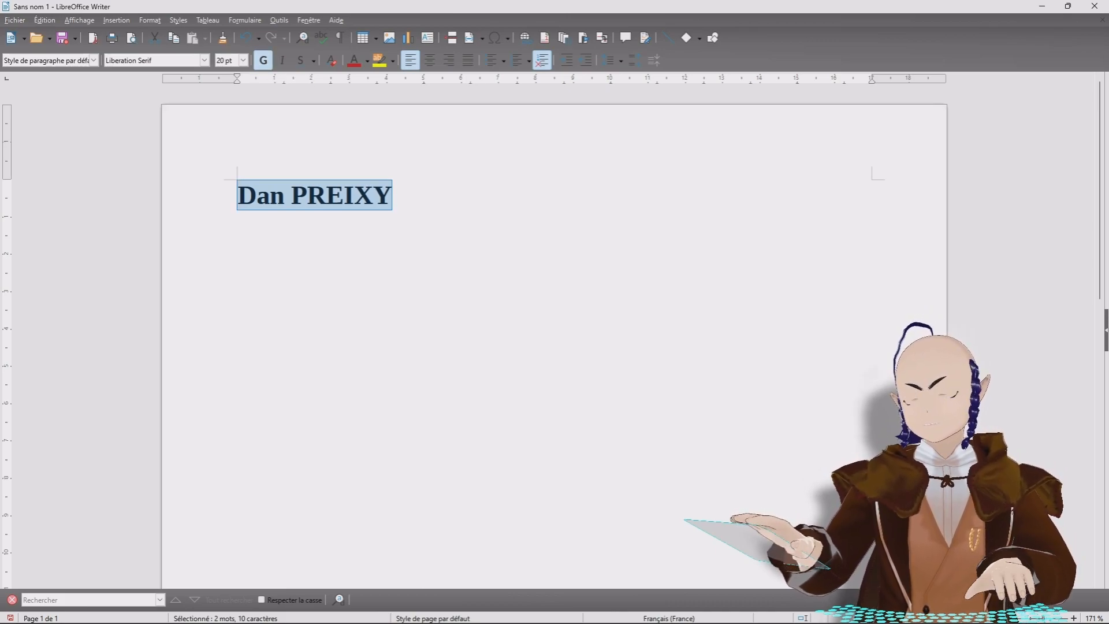
Step: Try bold, italic, wavy and dotted underlines on the name, then clear all direct formatting
left_click(266, 64)
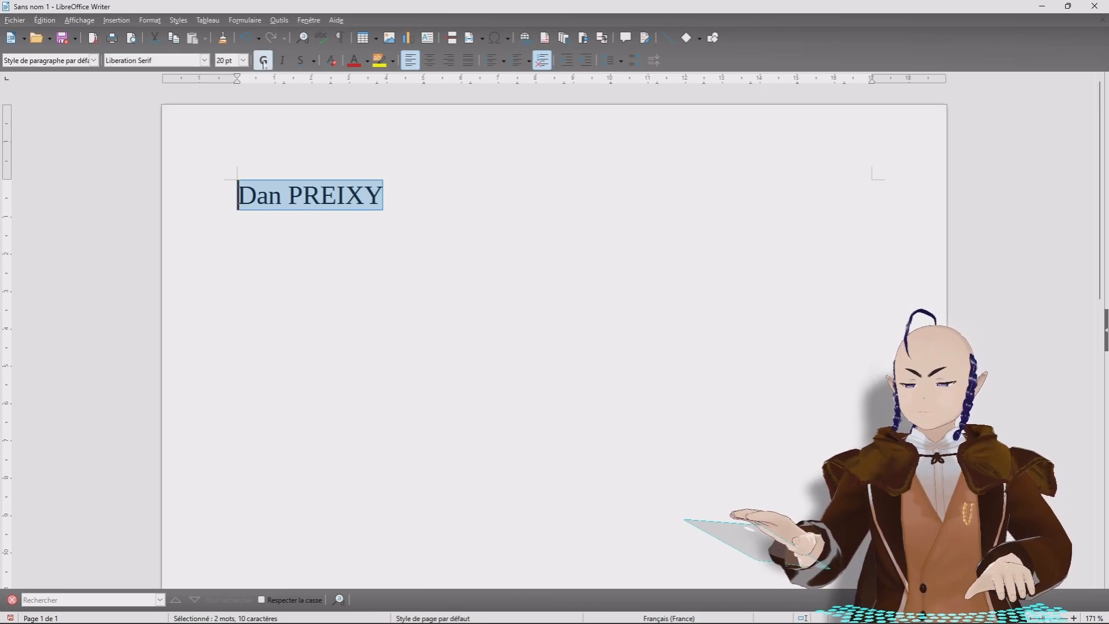
left_click(263, 62)
left_click(264, 63)
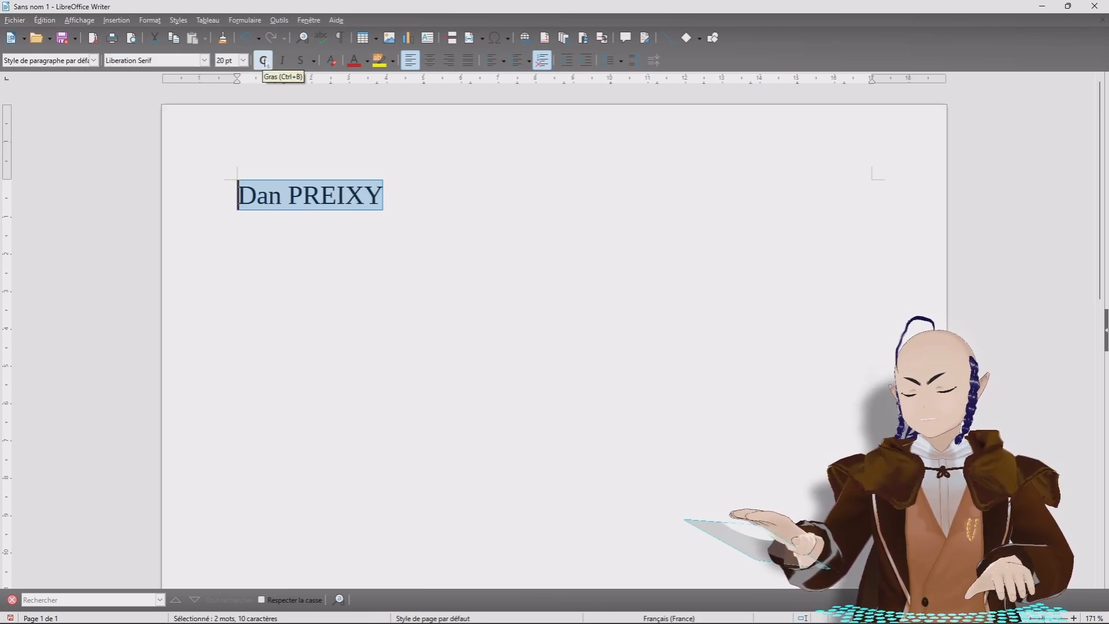
left_click(284, 61)
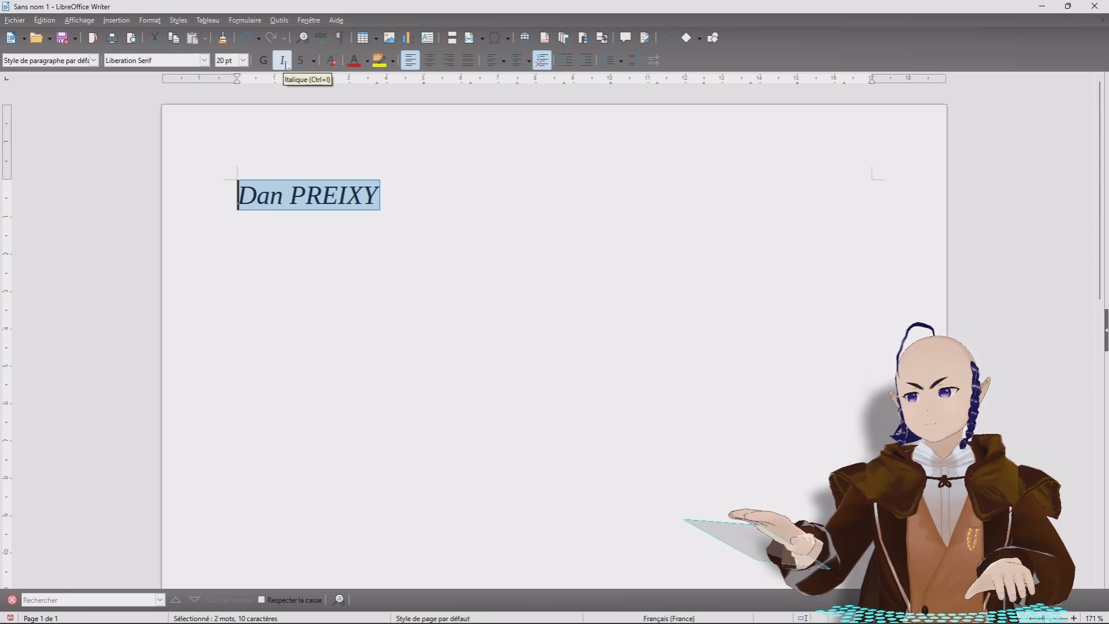
left_click(283, 62)
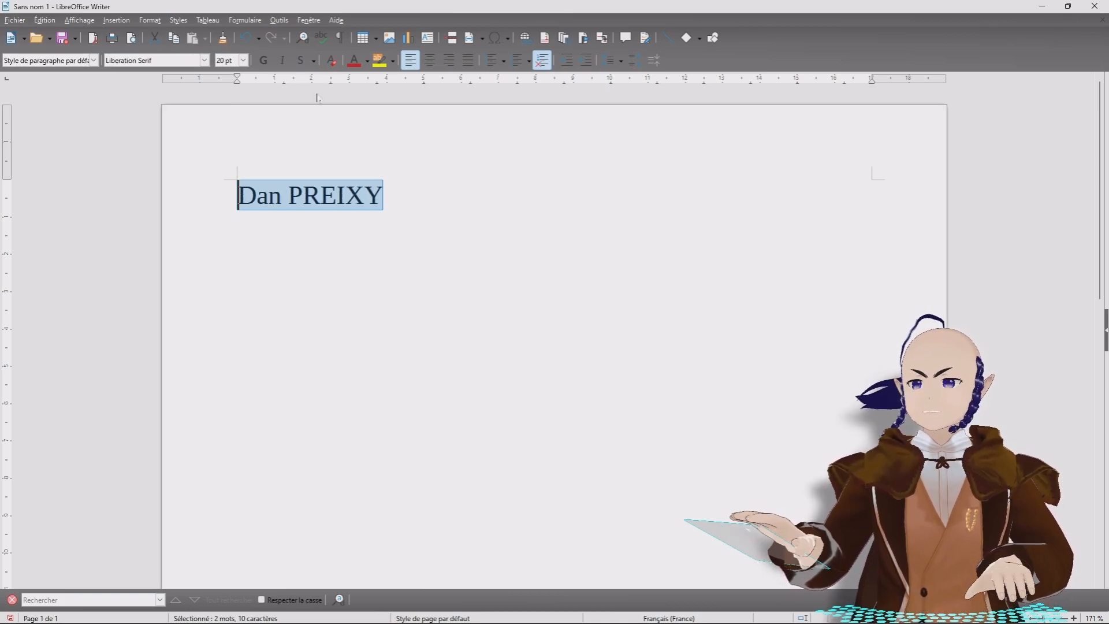
left_click(300, 62)
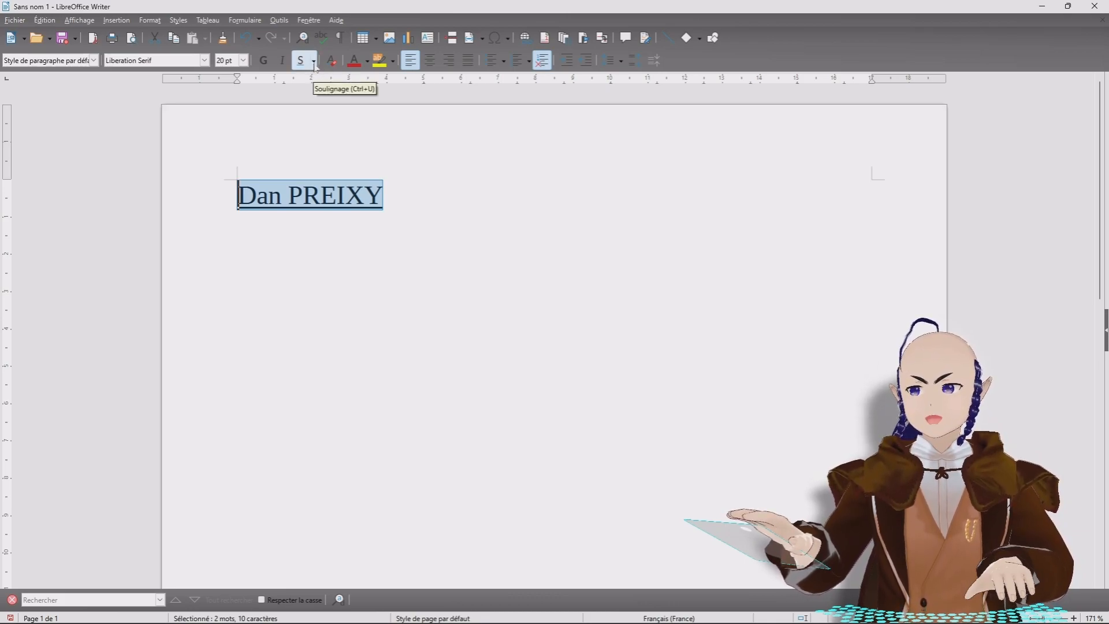
left_click(314, 61)
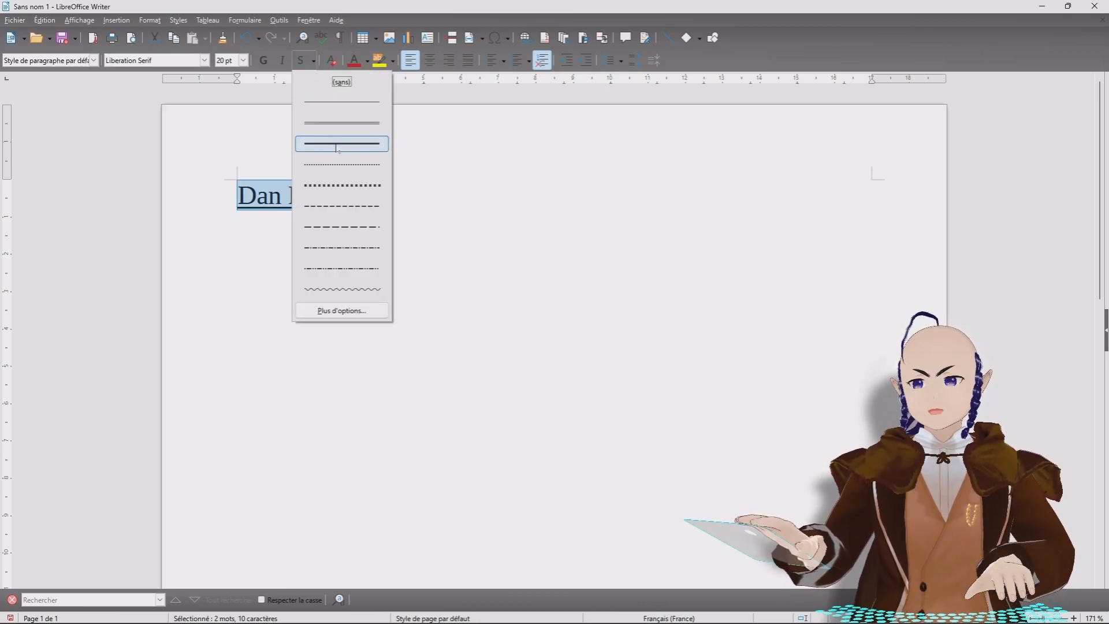
left_click(361, 288)
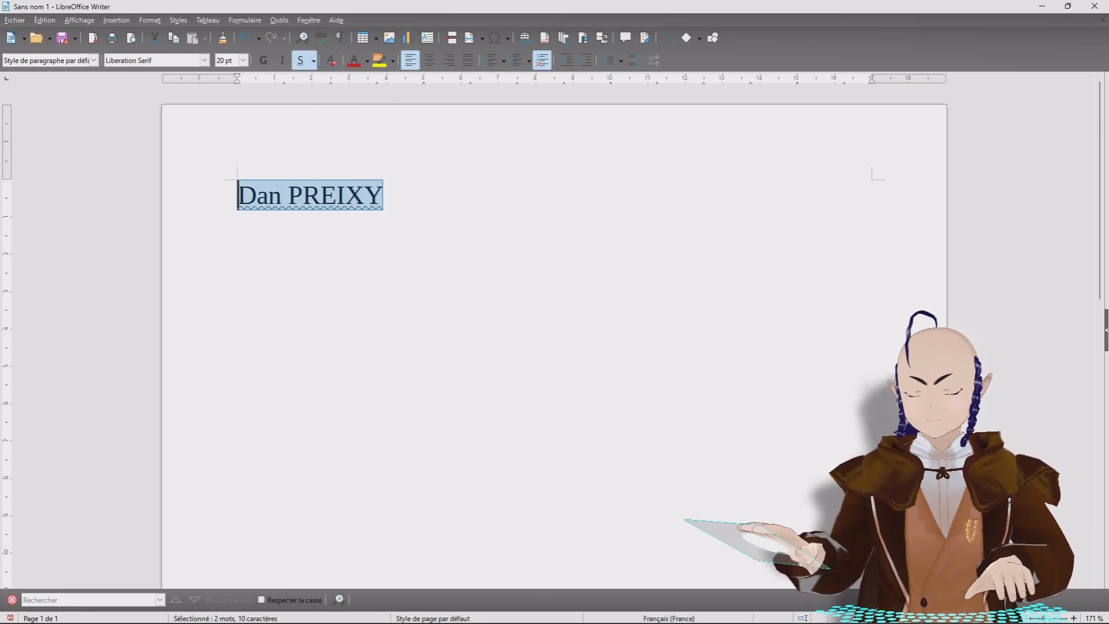
left_click(314, 61)
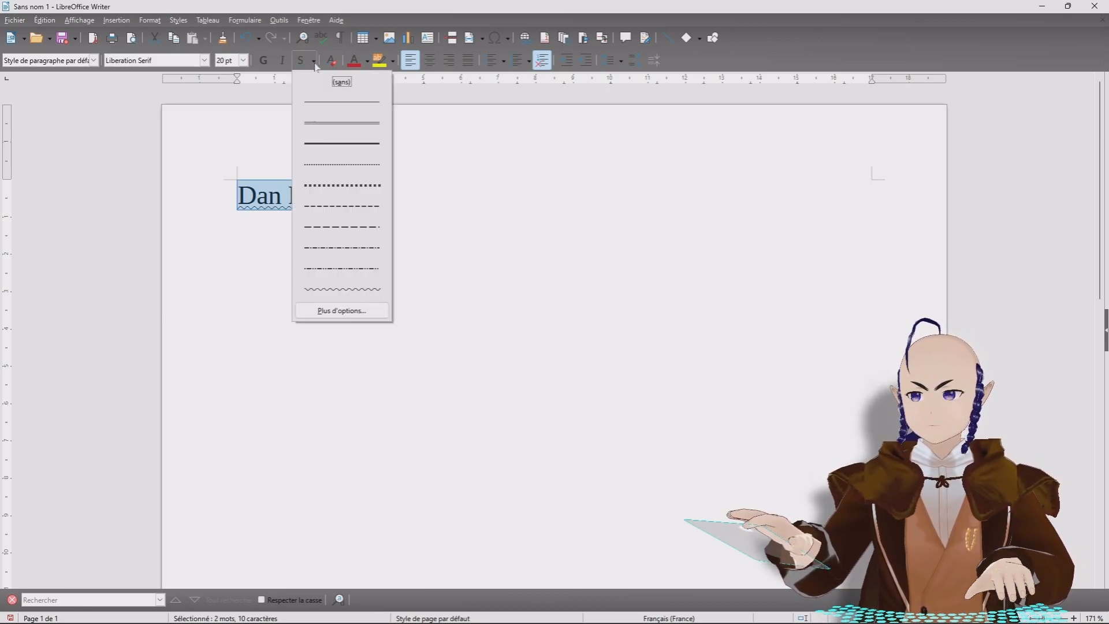
left_click(348, 186)
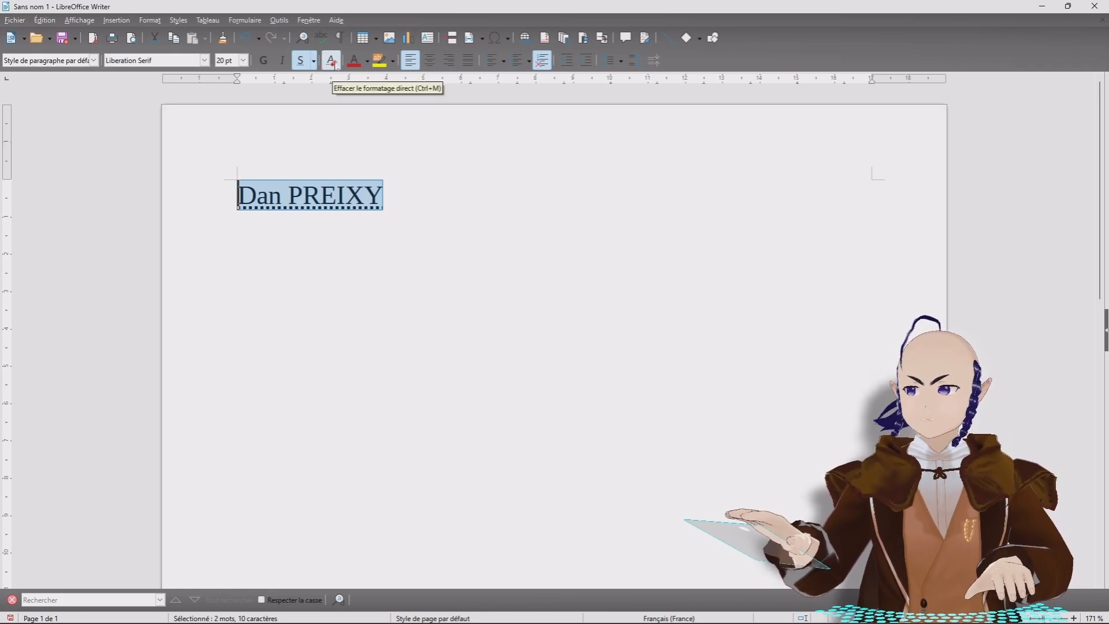
left_click(333, 63)
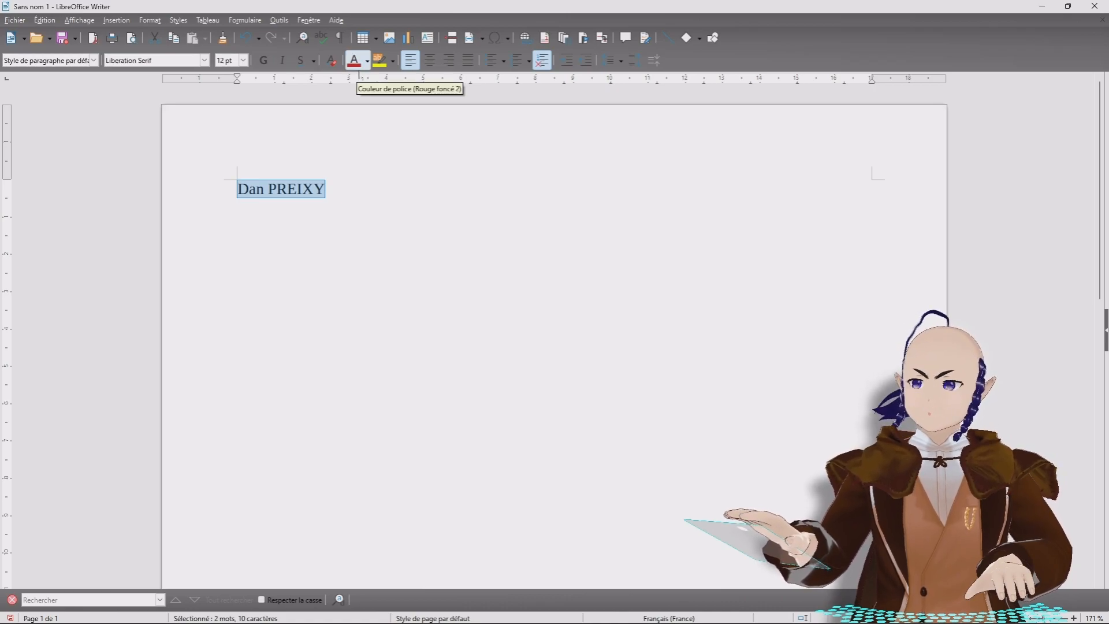
Step: Try 28 pt, dark red, dark green and blue colours, and a yellow-green highlight on the name
left_click(243, 61)
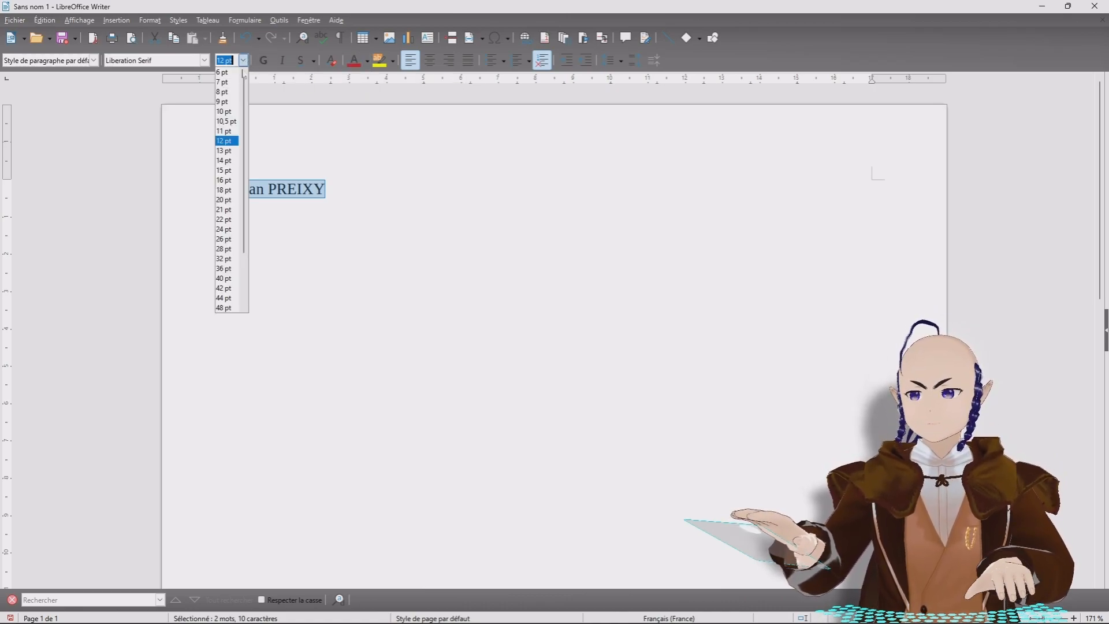
left_click(225, 250)
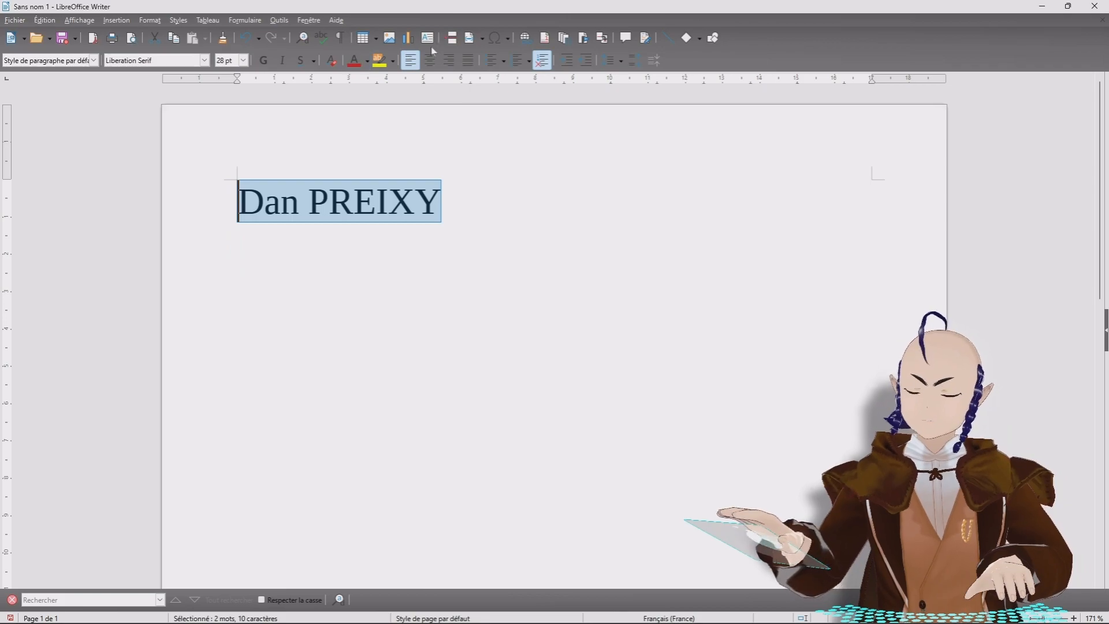
left_click(355, 62)
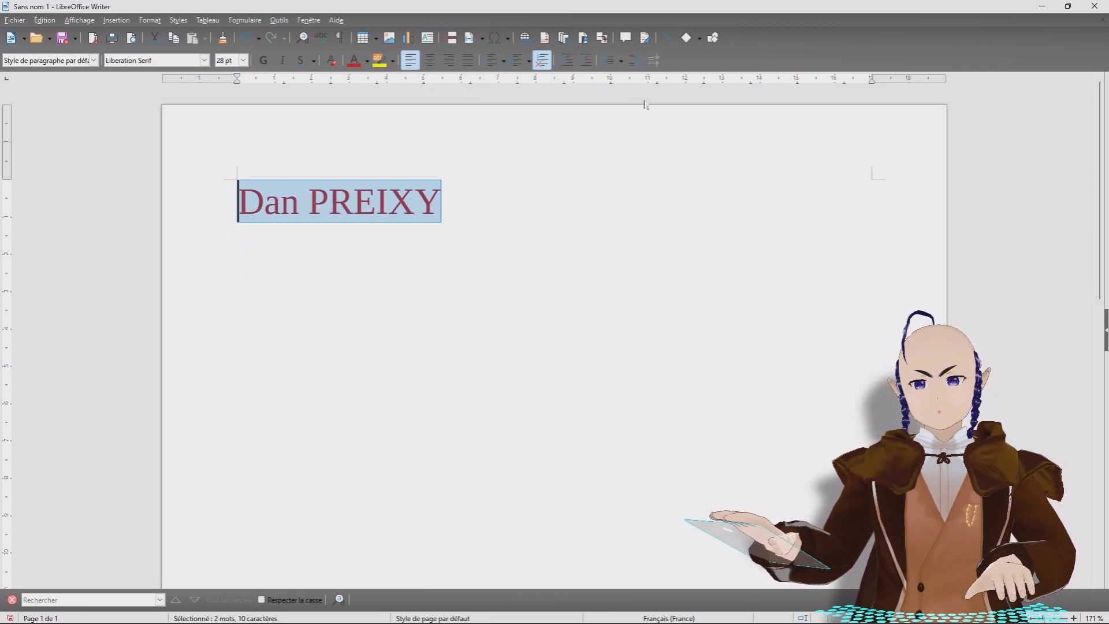
left_click(367, 64)
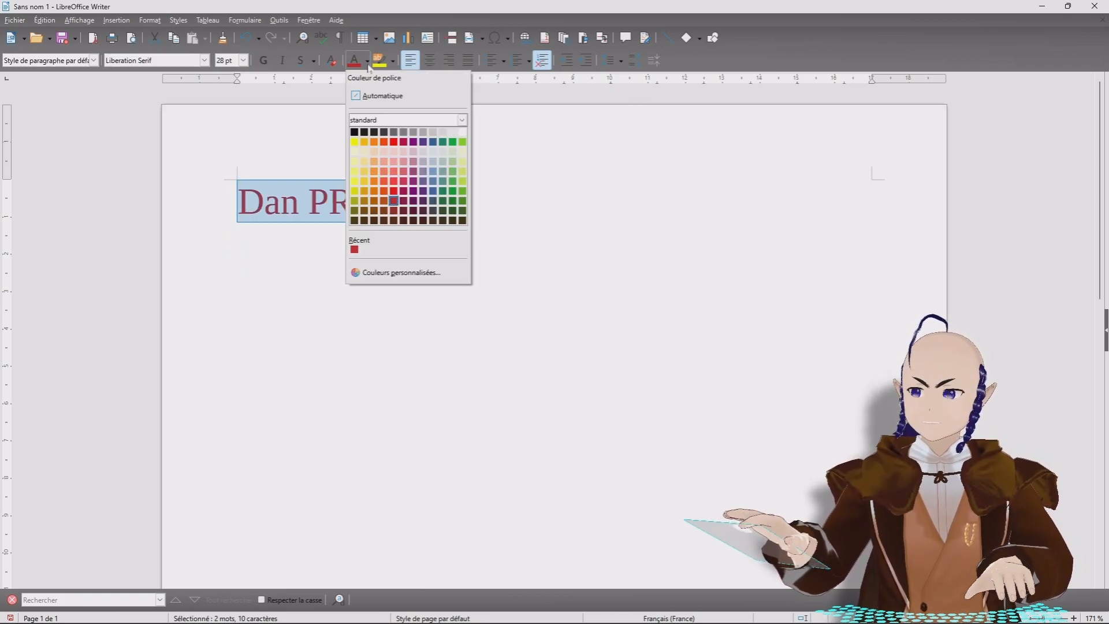
left_click(451, 192)
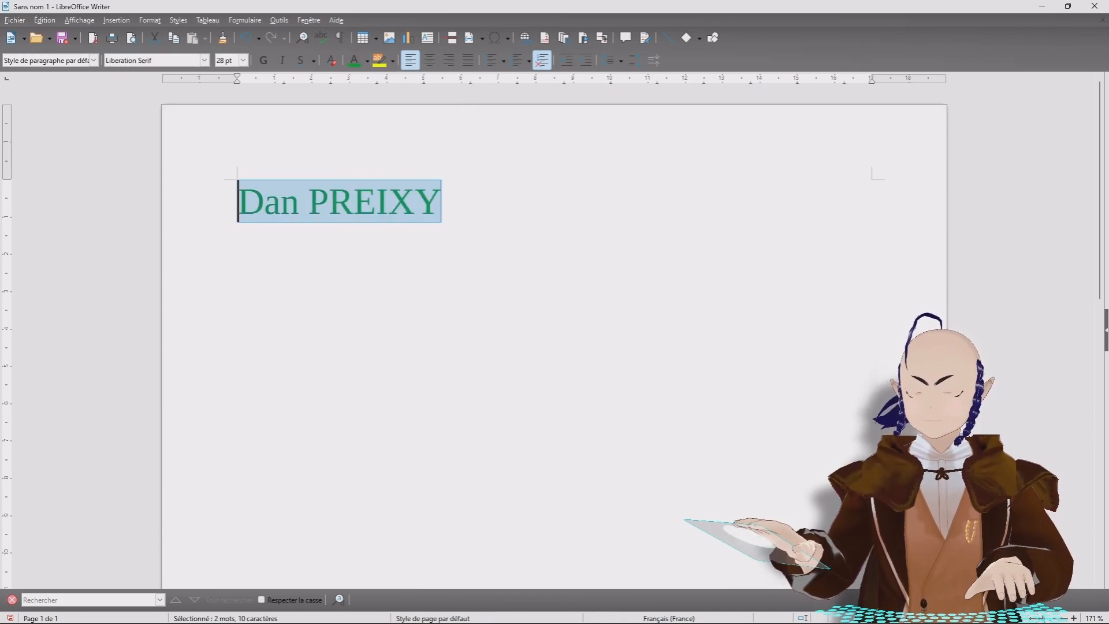
left_click(367, 63)
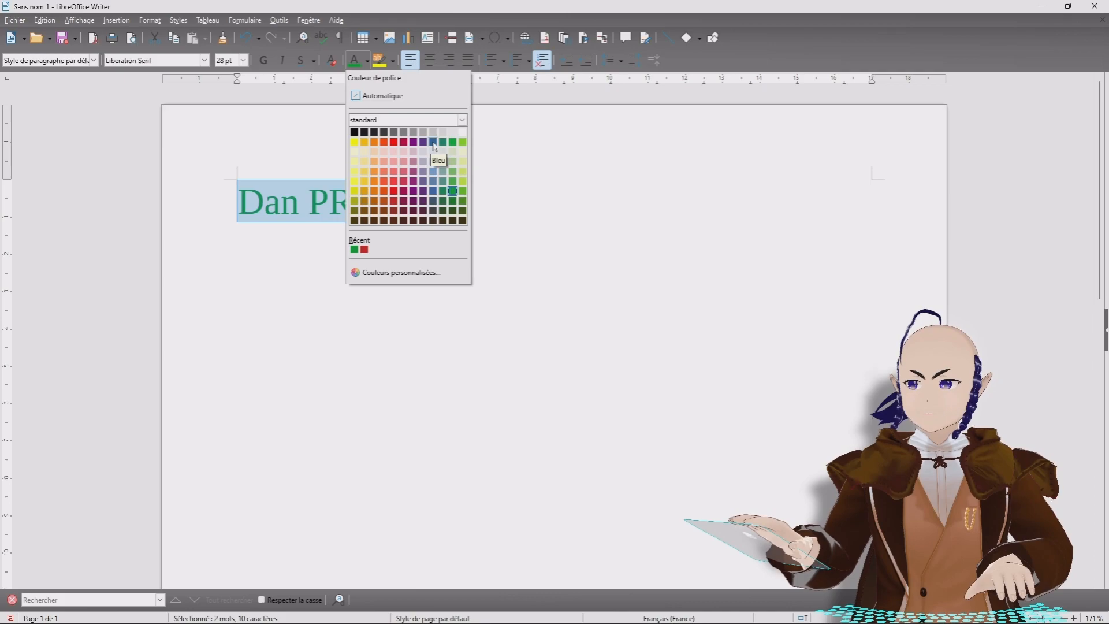
left_click(433, 142)
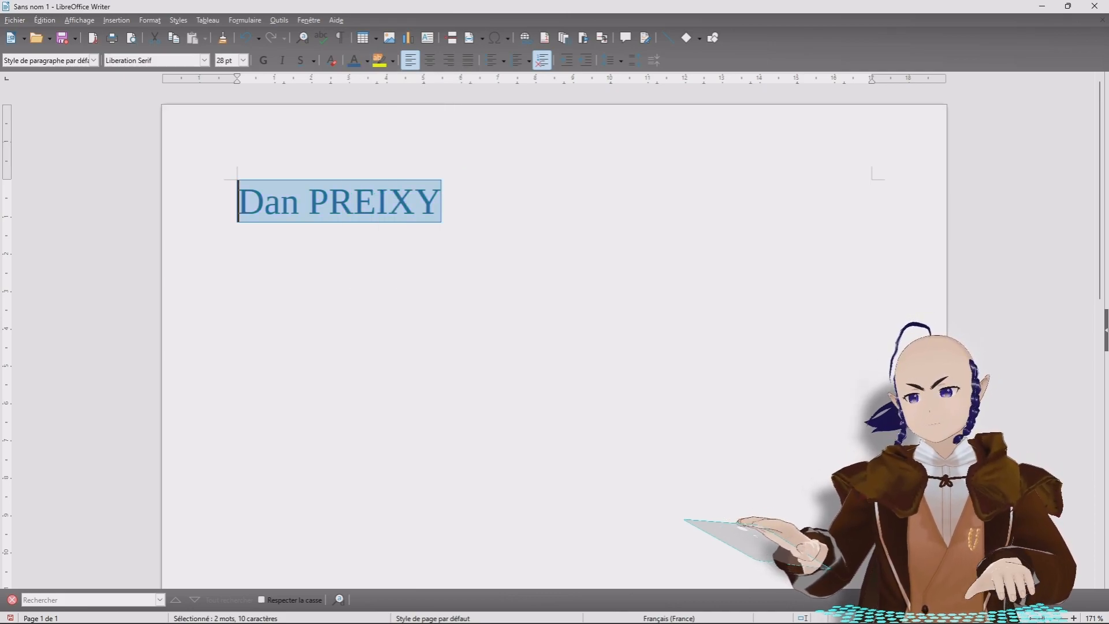
left_click(386, 68)
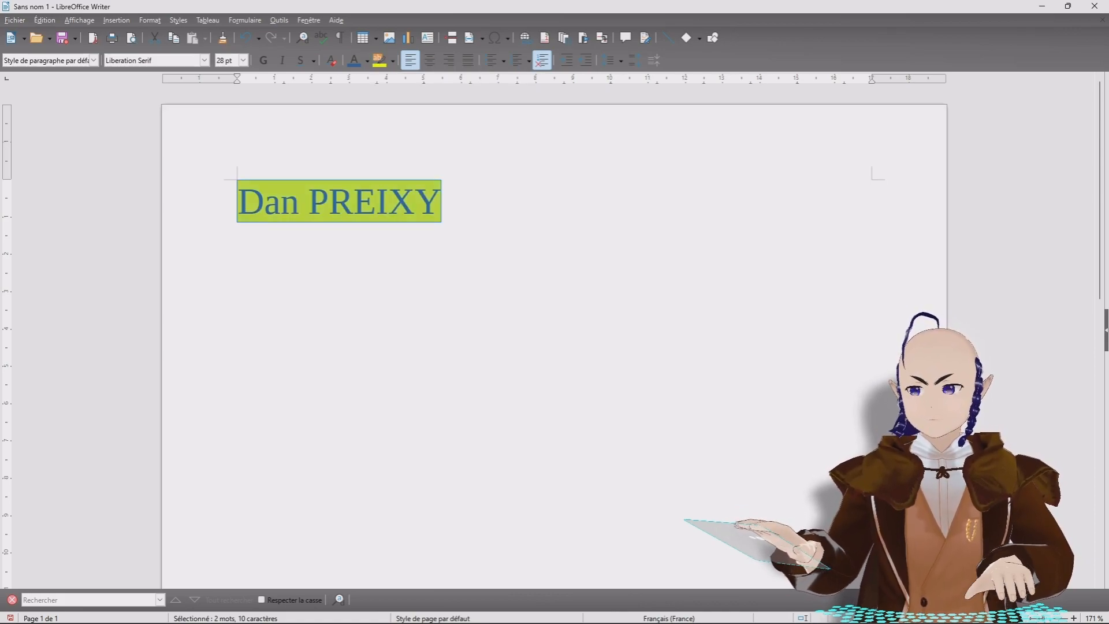
Step: Select the name text and clear its direct formatting back to plain 12 pt
left_click(442, 202)
left_click_drag(443, 201, 236, 202)
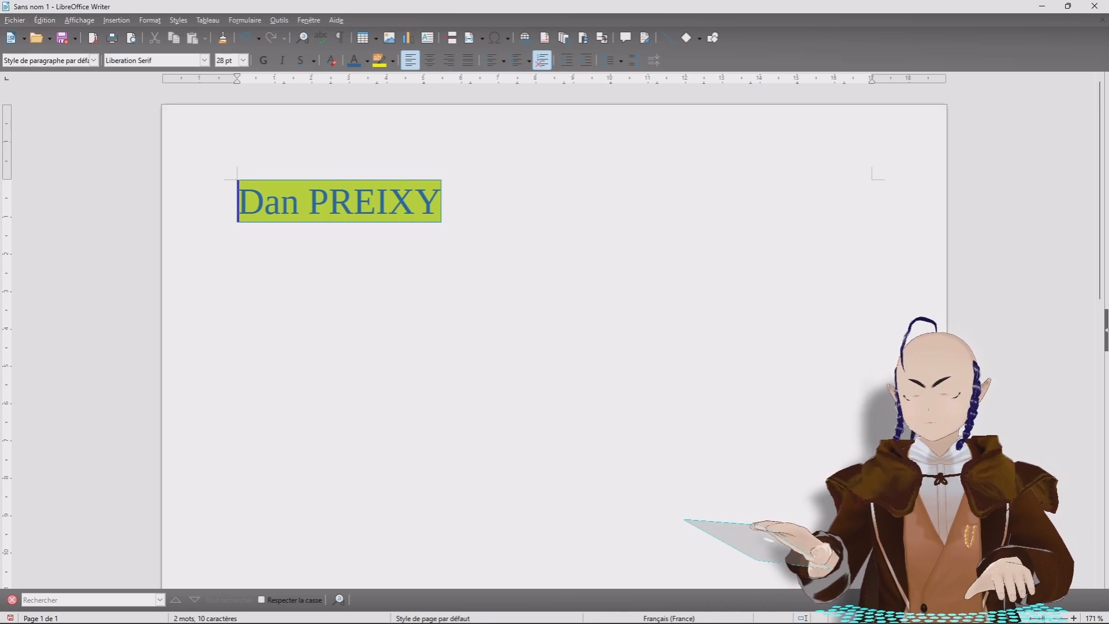
left_click(332, 61)
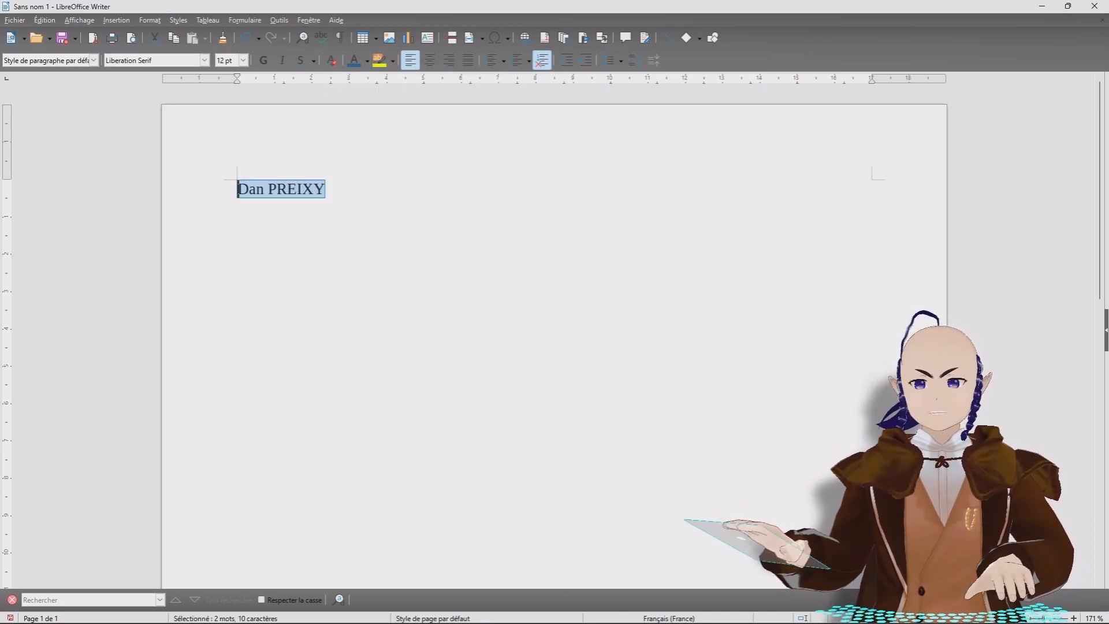
left_click(404, 200)
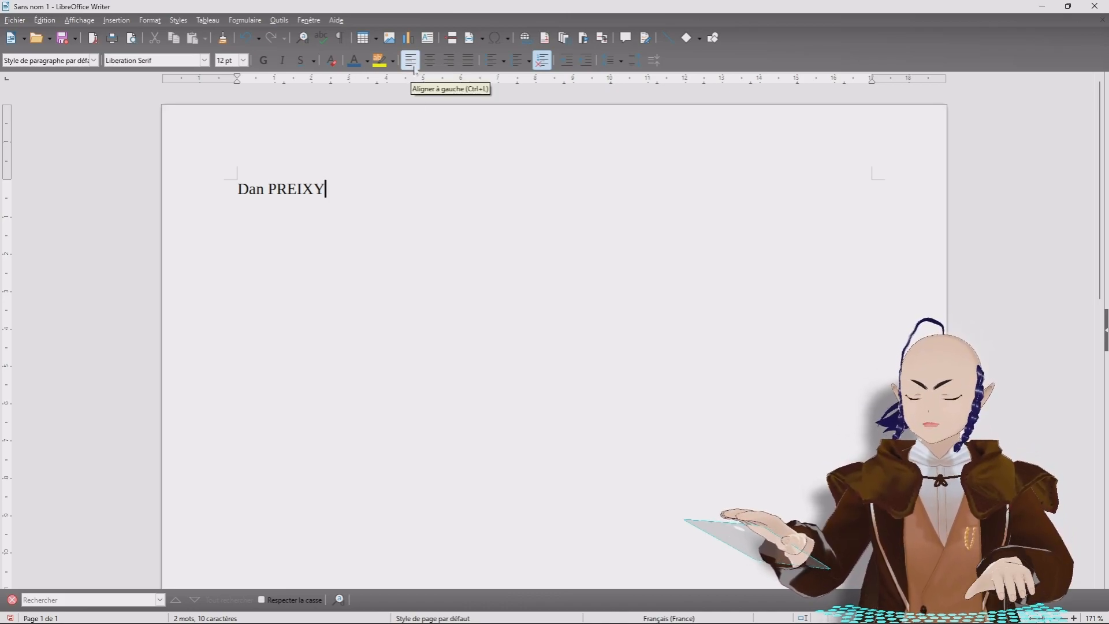
key("Home")
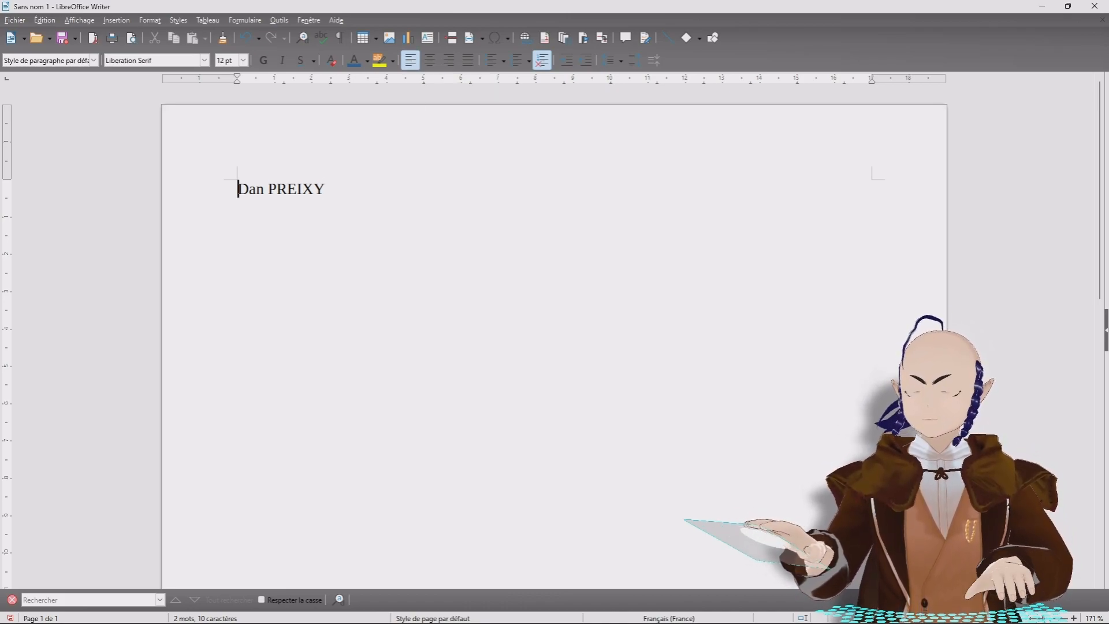
left_click(430, 62)
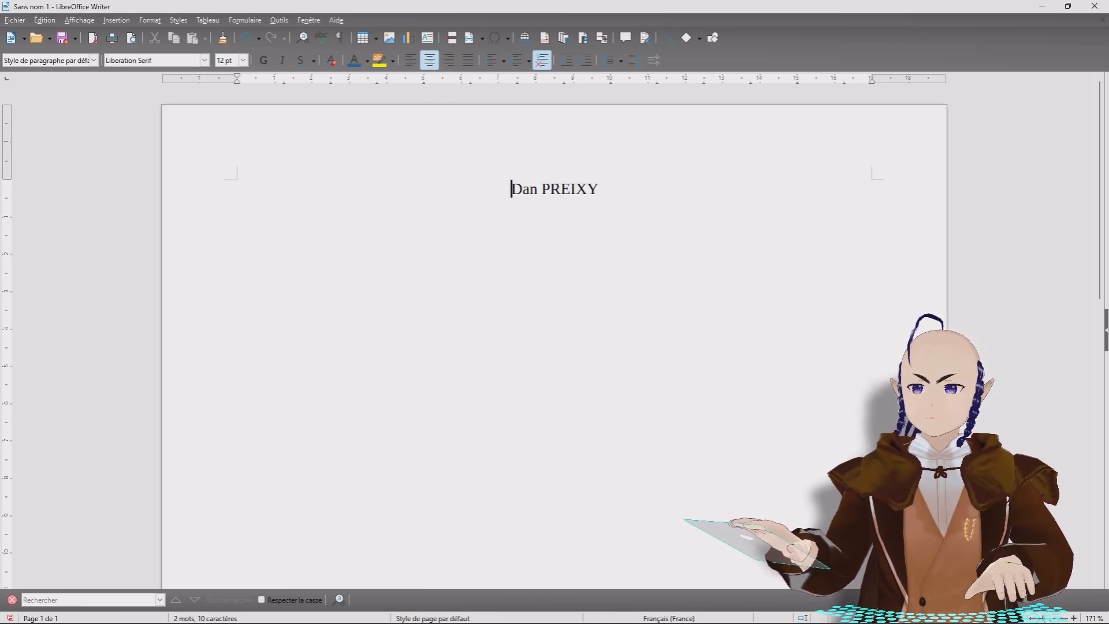
left_click(451, 67)
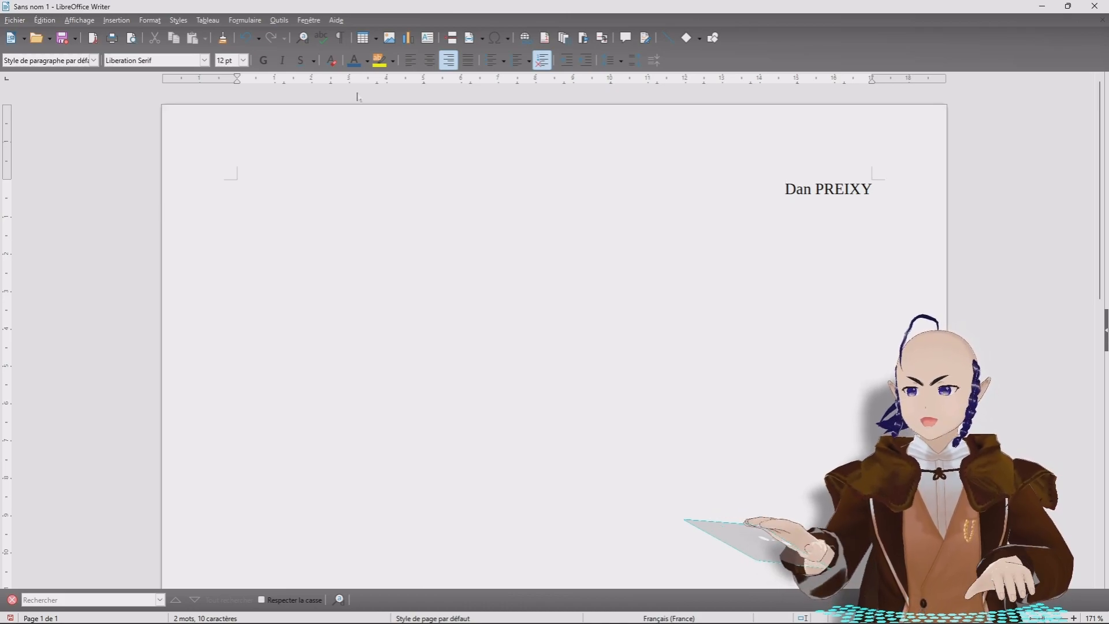
left_click(409, 61)
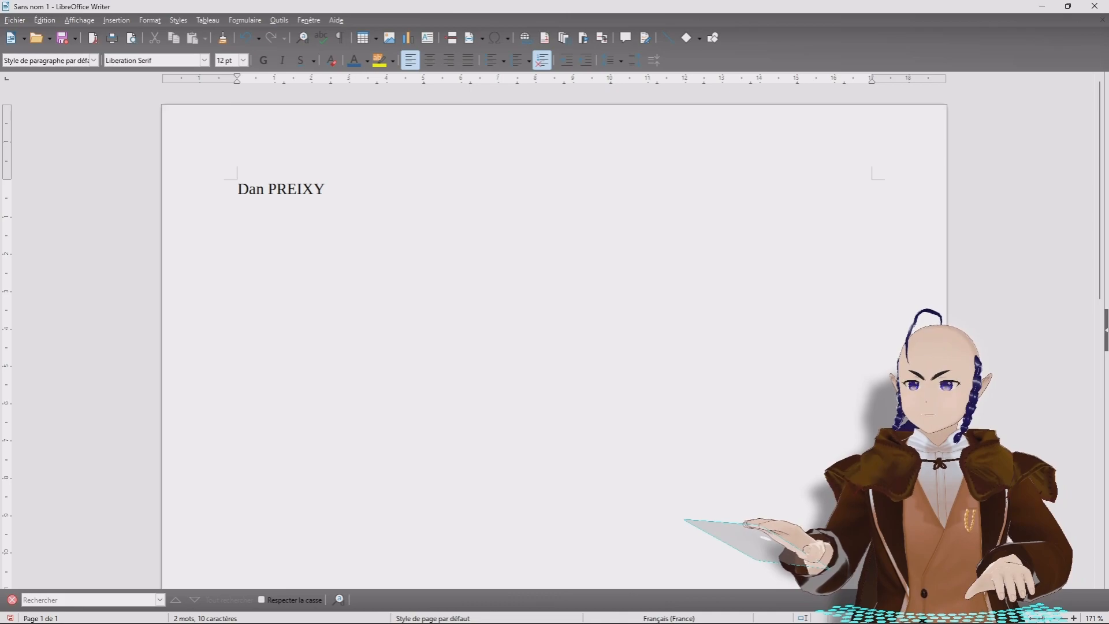
key("End")
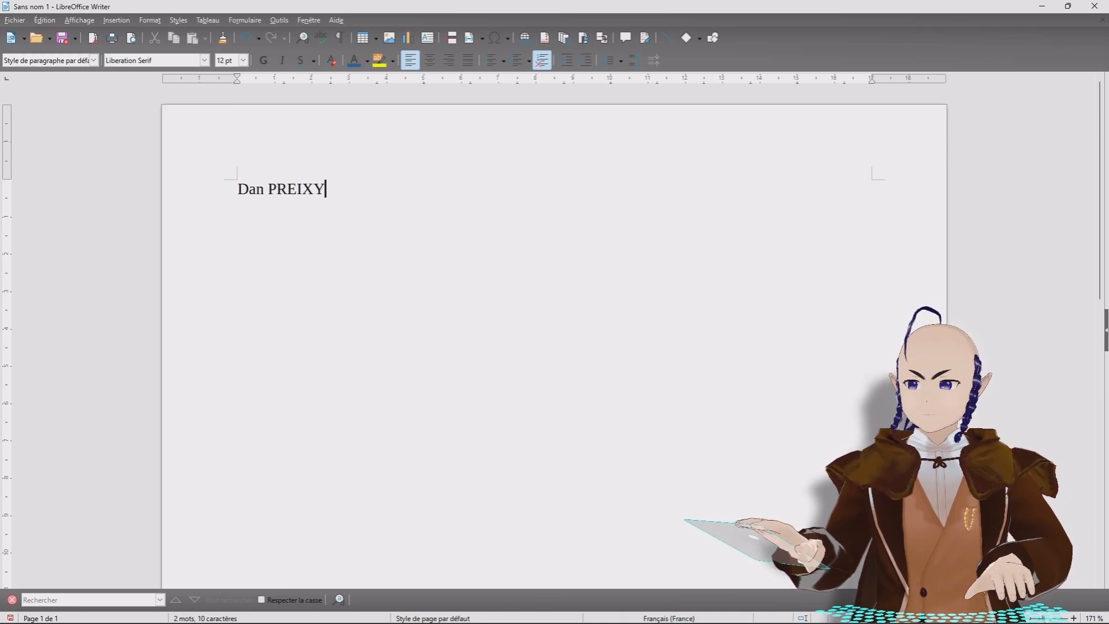
Step: Type 'téléphone' and 'adresse' on two new lines below the name, then return to the name line
key("Return")
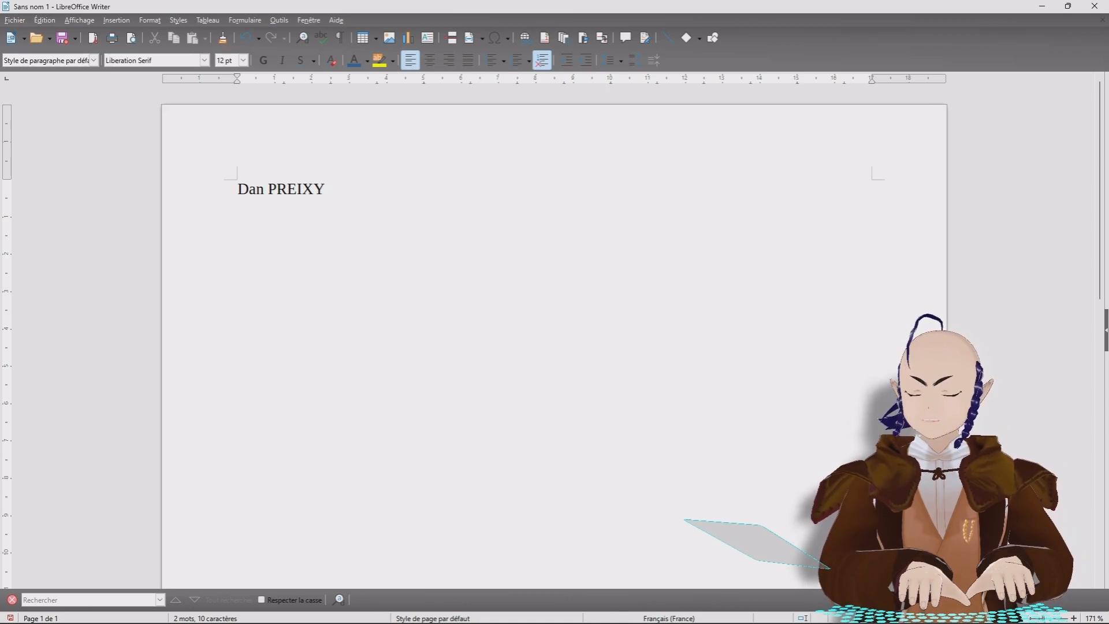
type("téléphone")
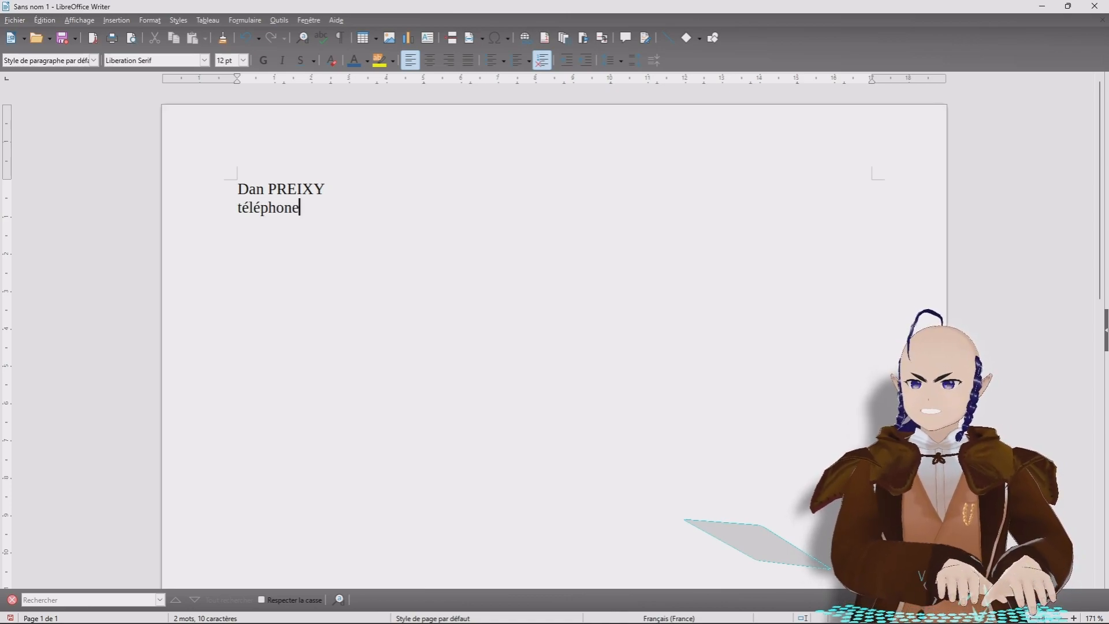
key("Return")
type("adresse")
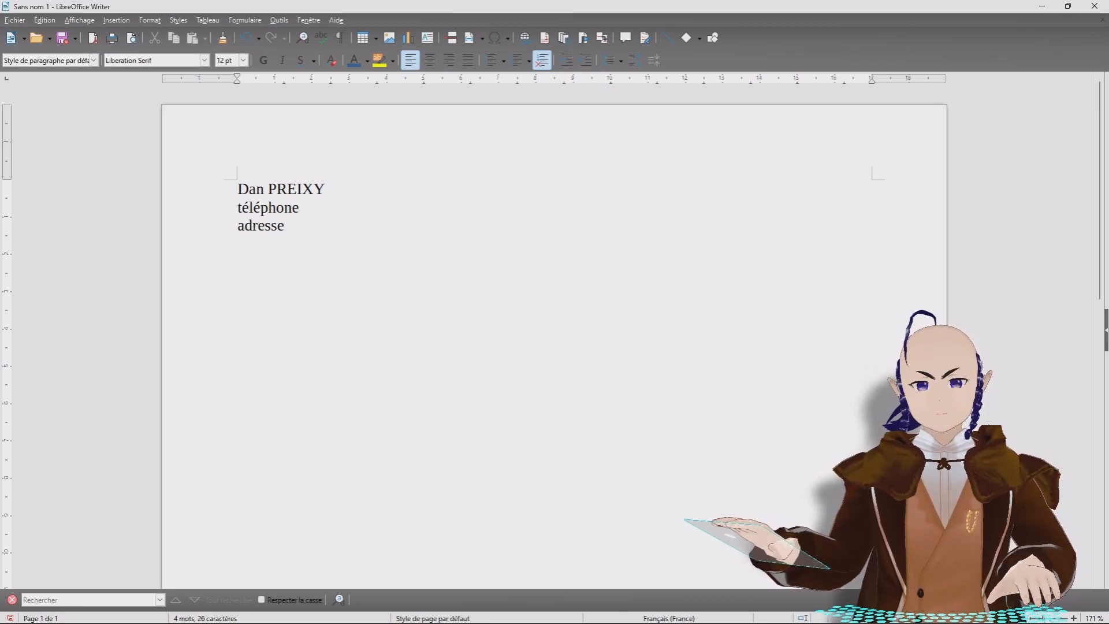
left_click(326, 188)
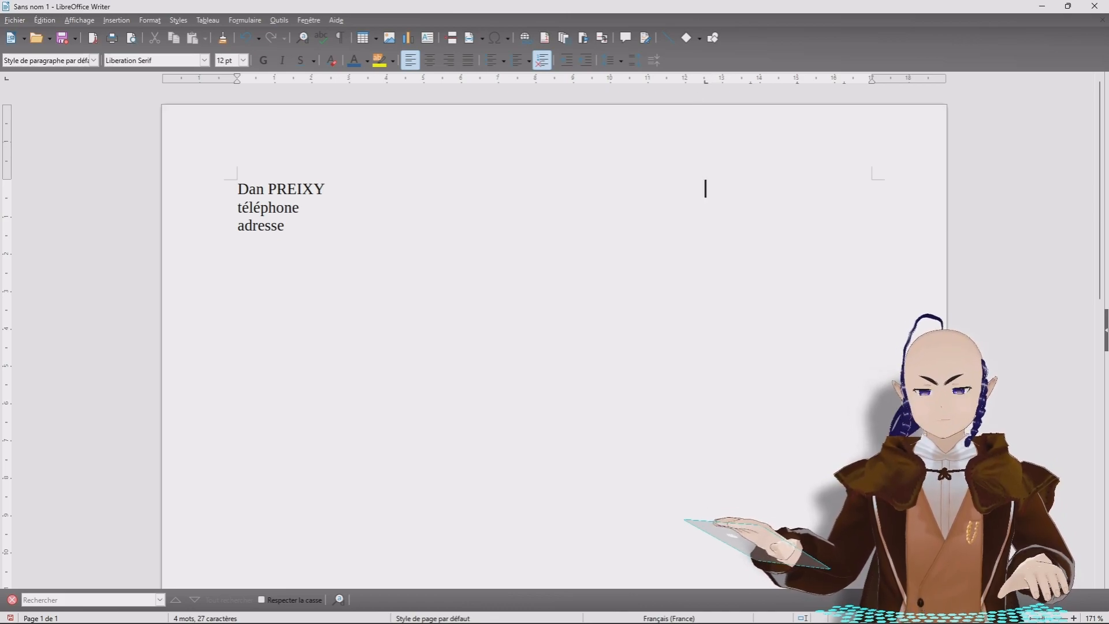
Step: Type NOM, téléphone and adresse at the right-hand tab position on the three lines
type("N")
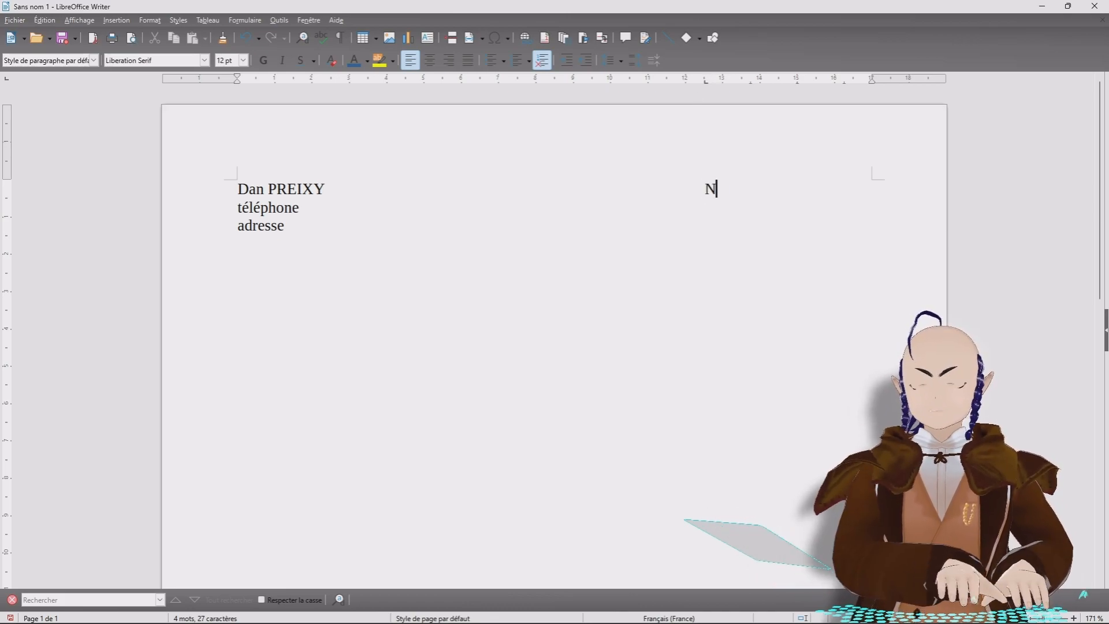
type("OM")
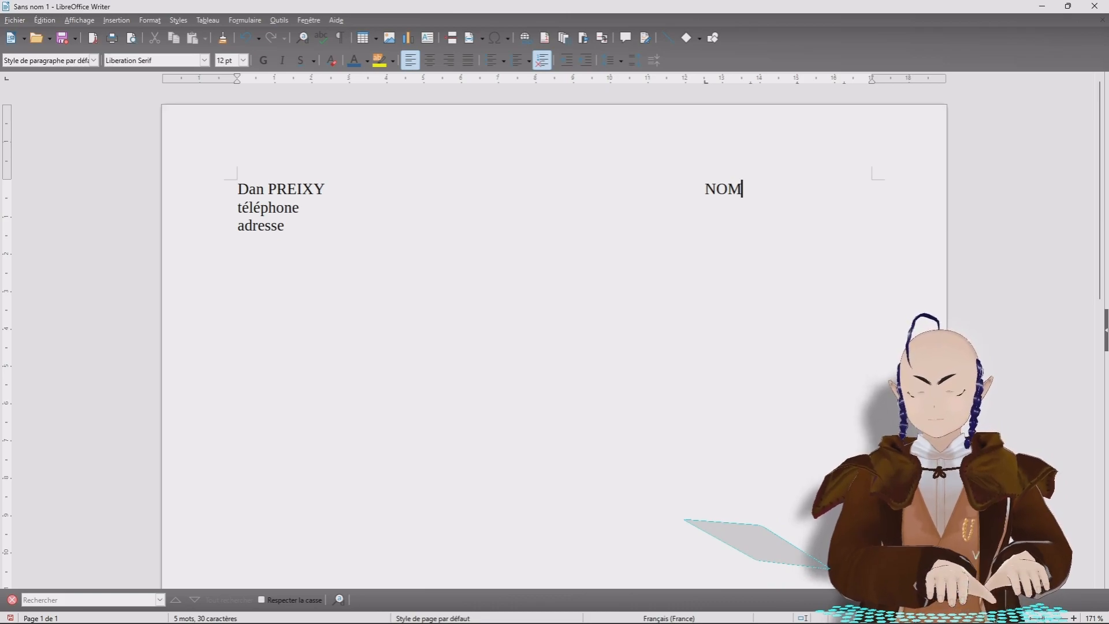
key("Down")
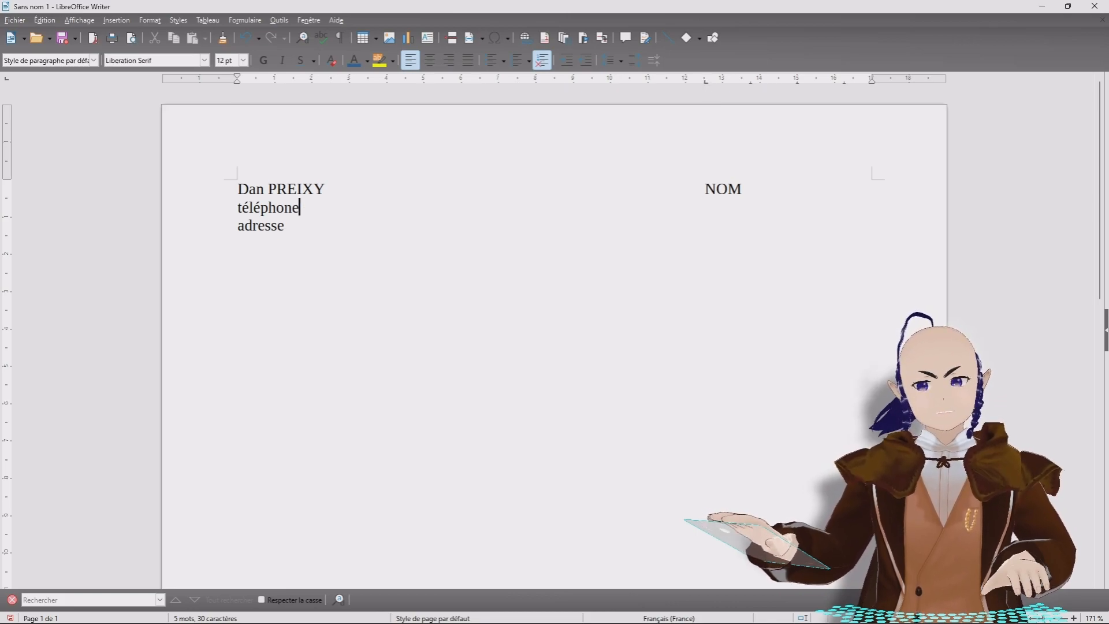
key("Tab")
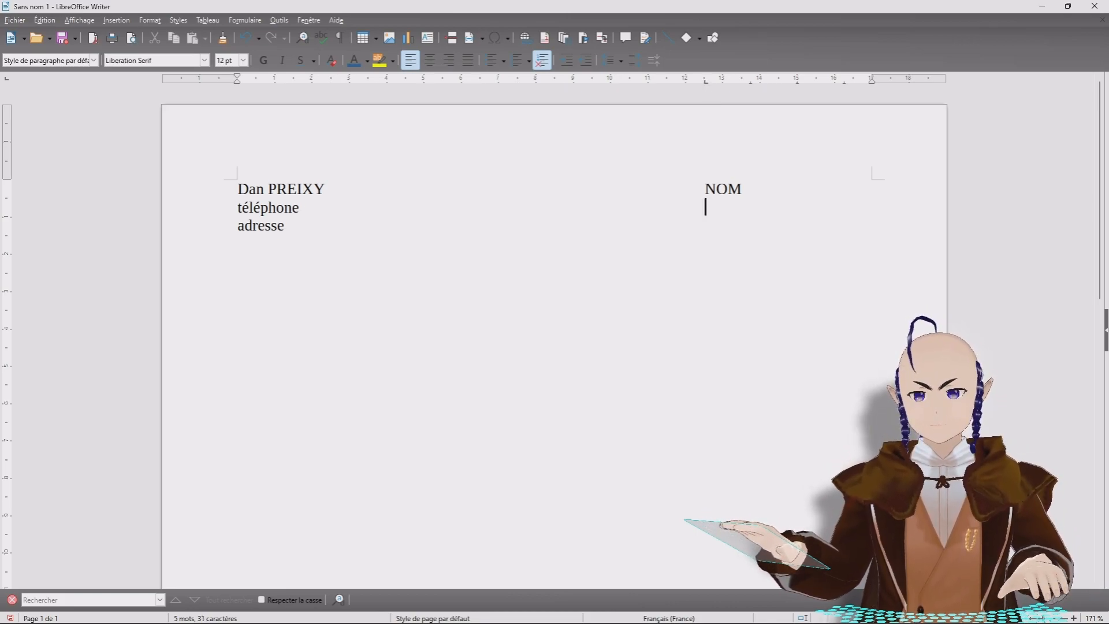
type("téléphone")
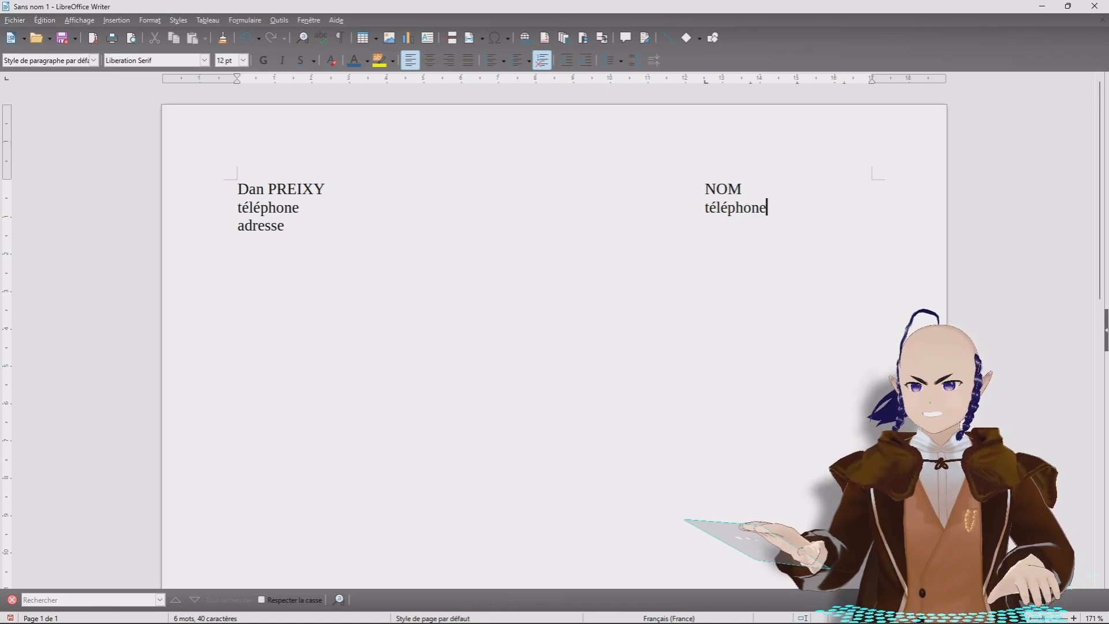
left_click(285, 225)
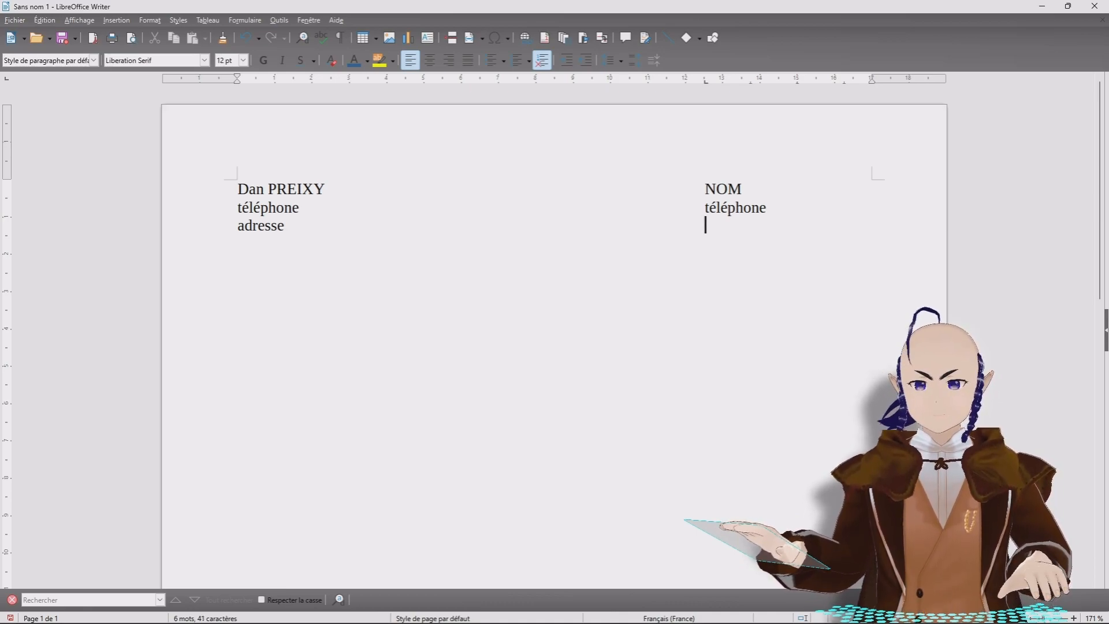
type("adresse")
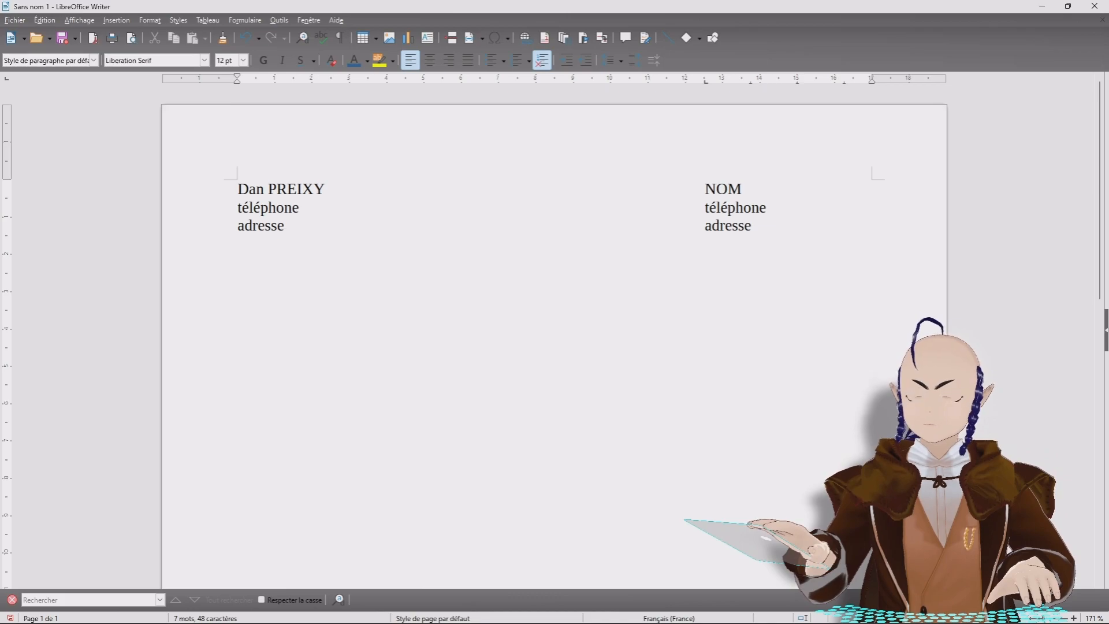
Step: Insert a new top line reading Nom on the left and Prénom on the right
left_click(238, 188)
key("Return")
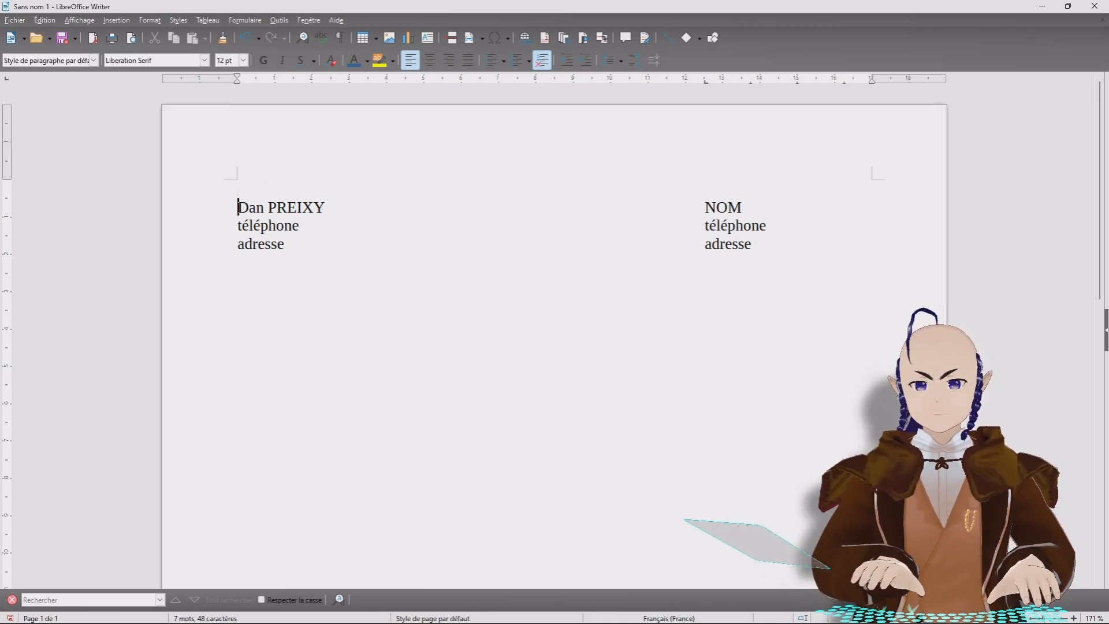
key("Up")
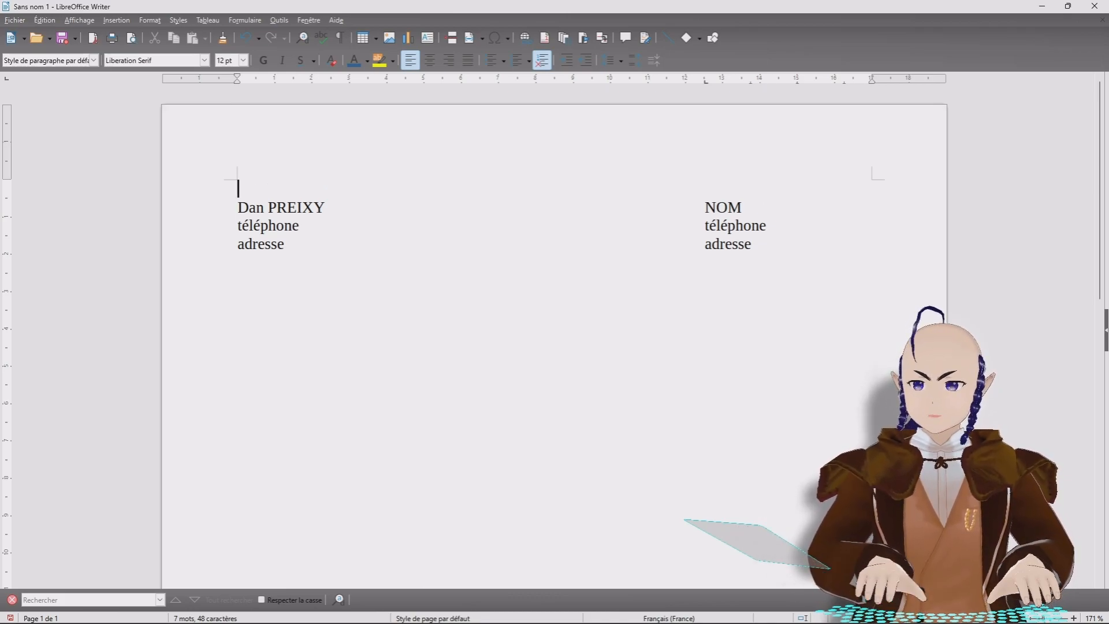
type("Nom                                                                                                            ")
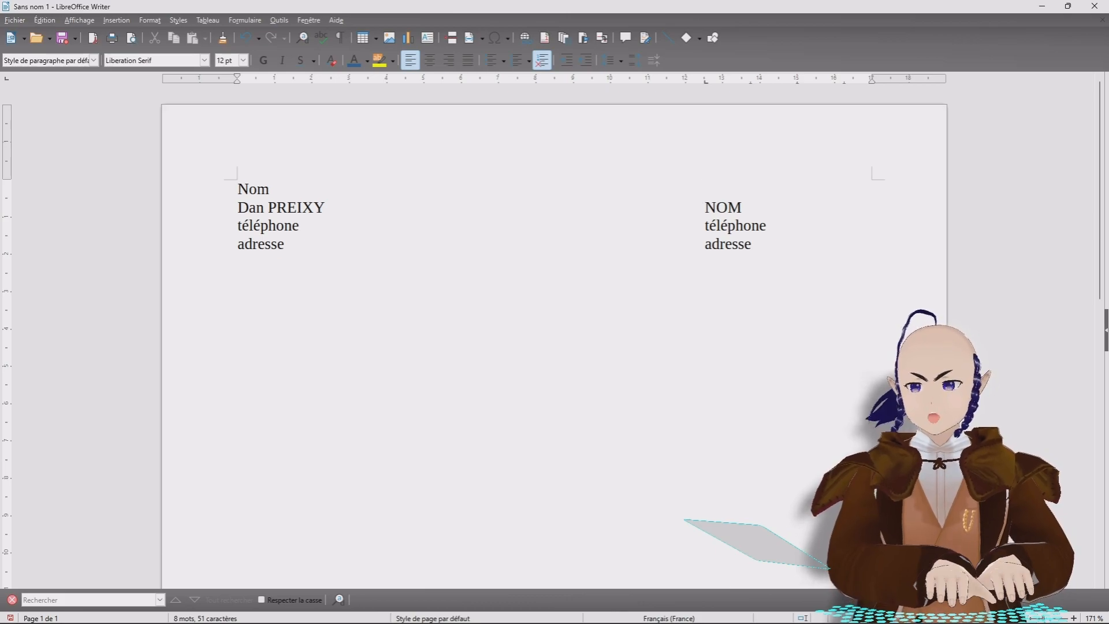
type("  P")
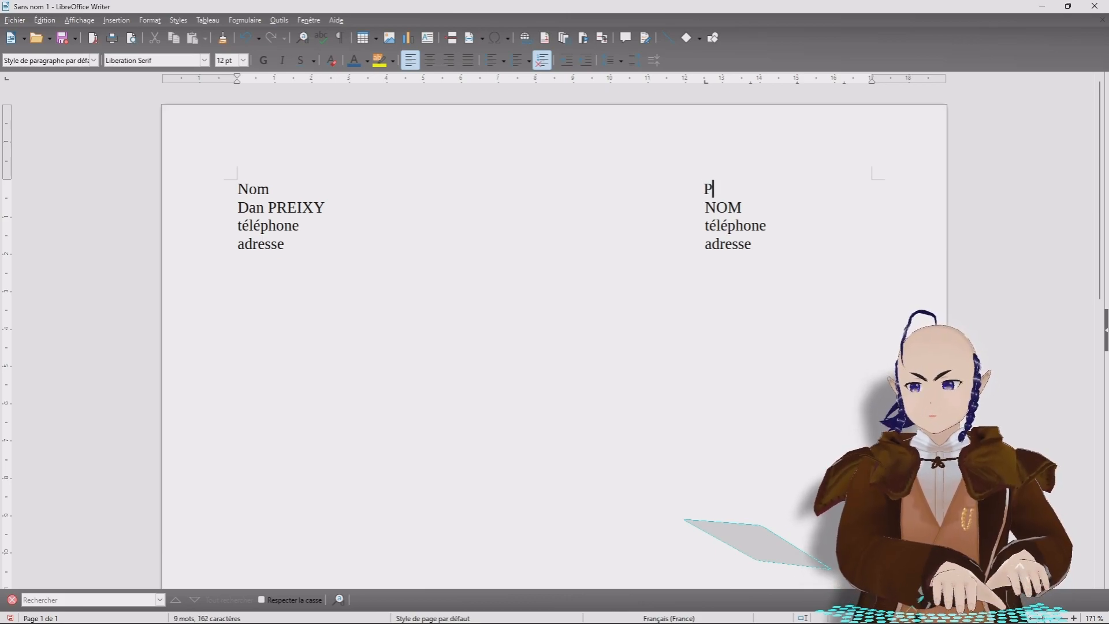
type("rénom")
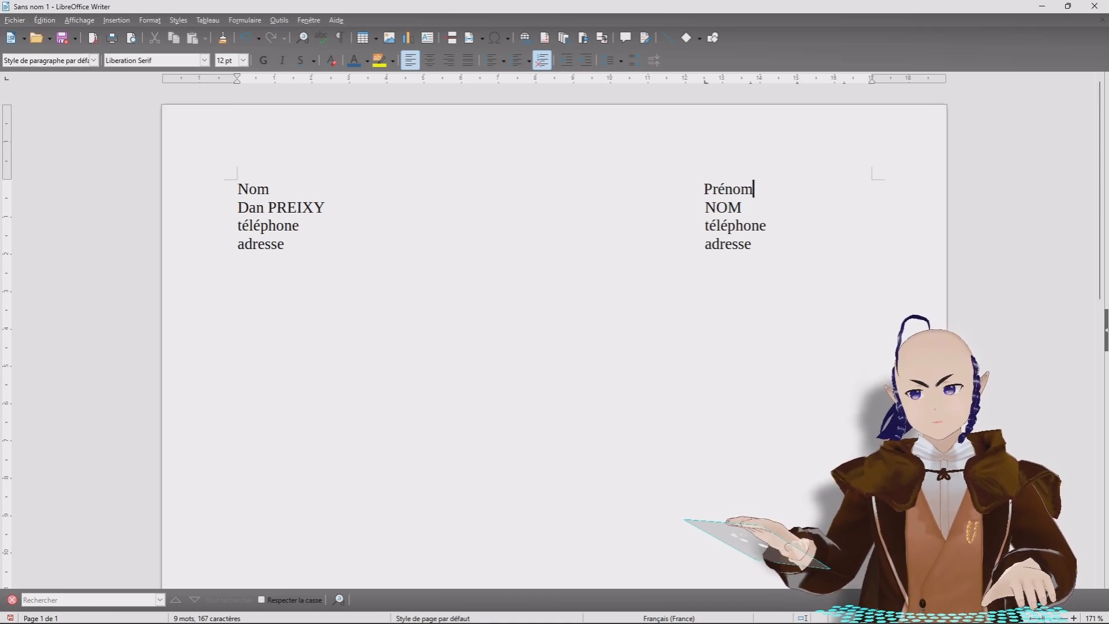
left_click(752, 244)
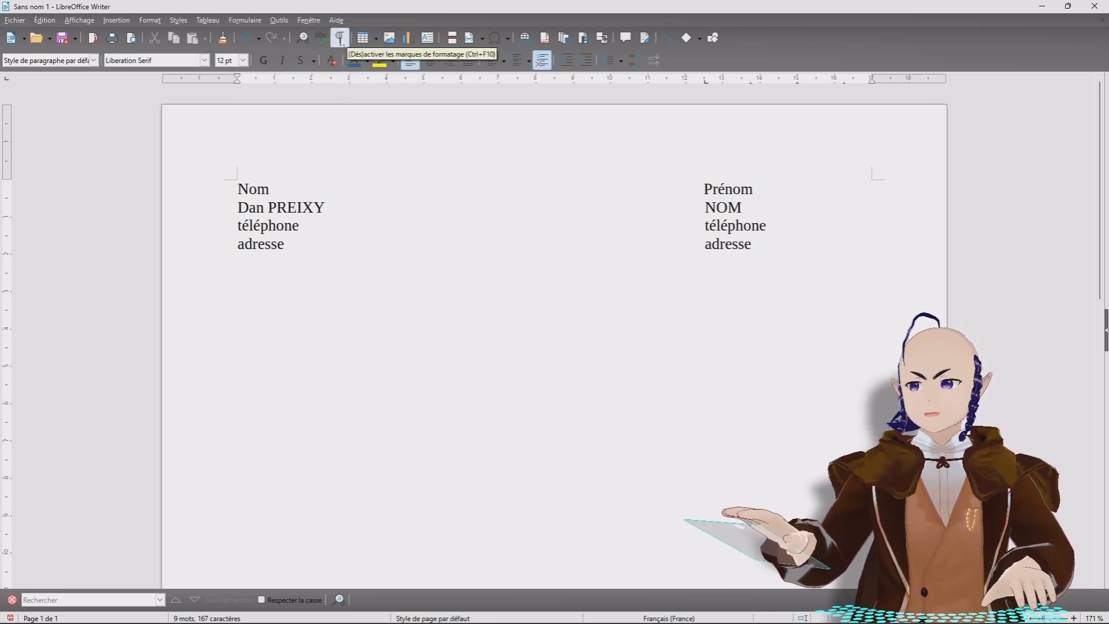
Step: With formatting marks shown, append 'test de fonctionnement' to the name line, then hide the marks
left_click(339, 38)
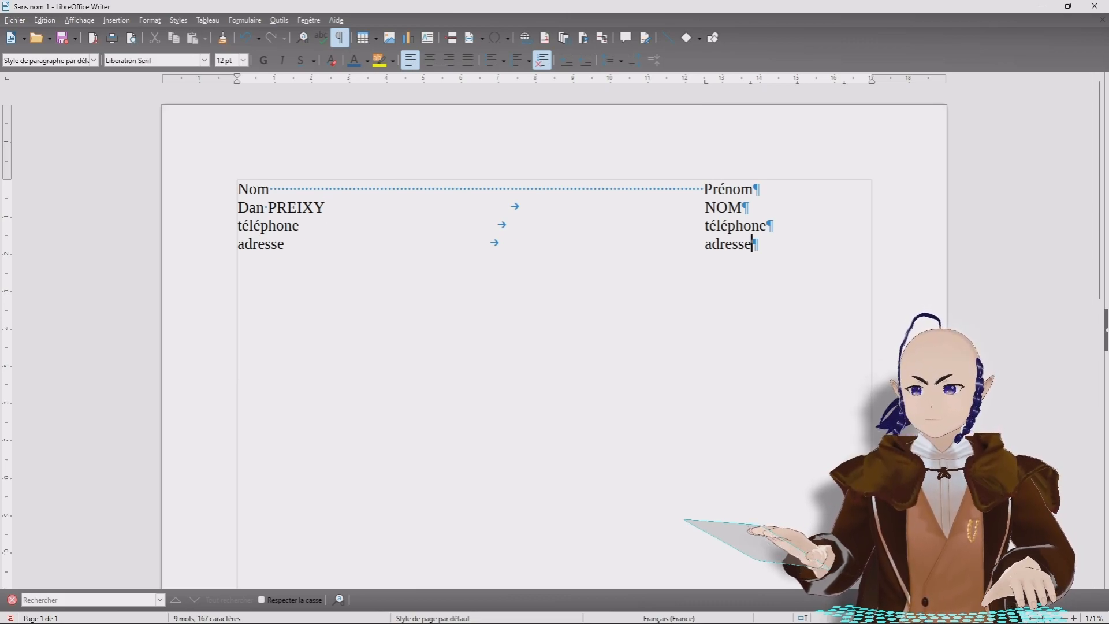
type("test de")
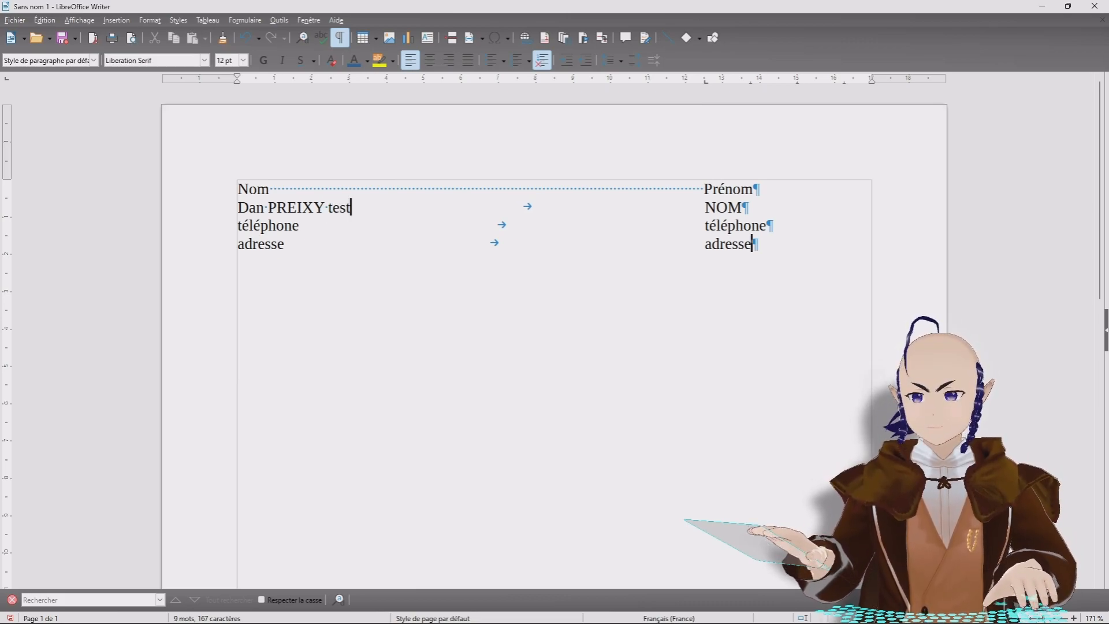
type(" fonctionne")
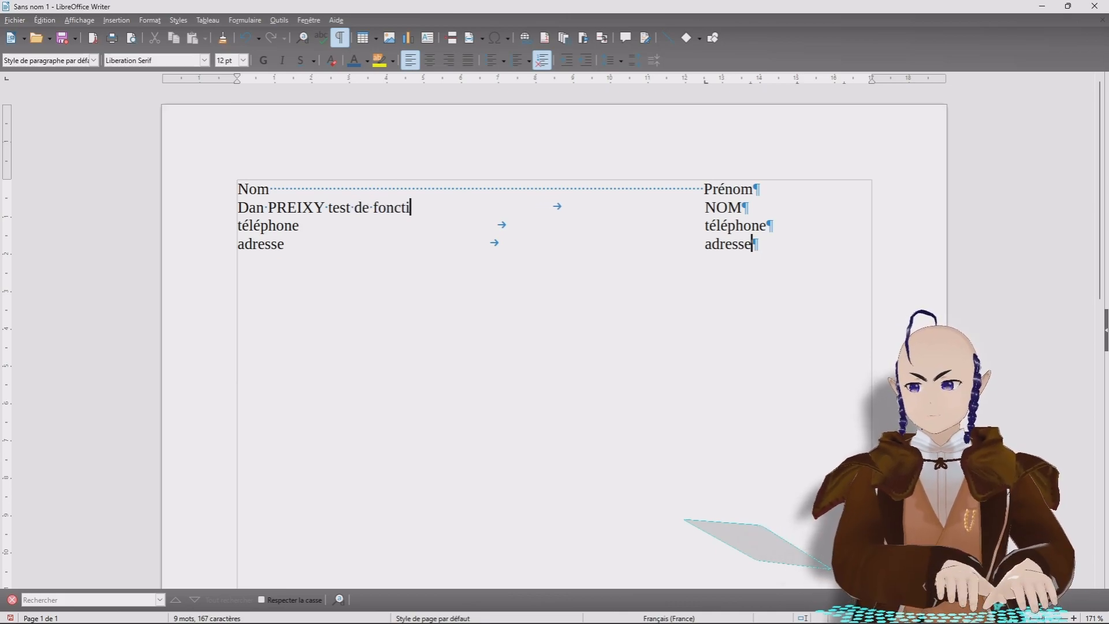
type("ment")
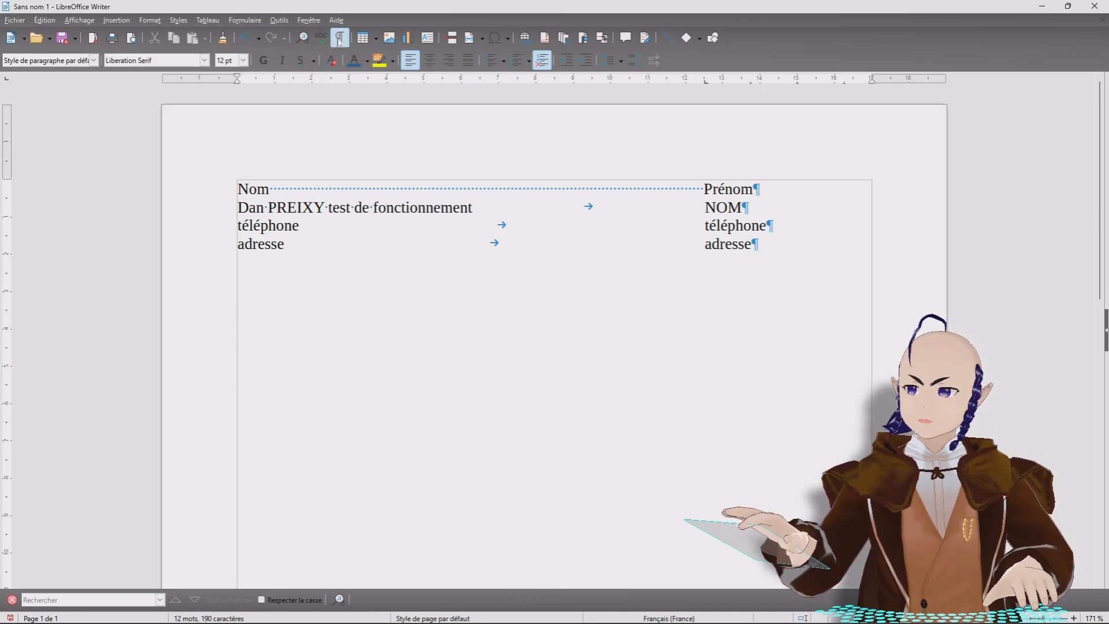
key("ctrl+F10")
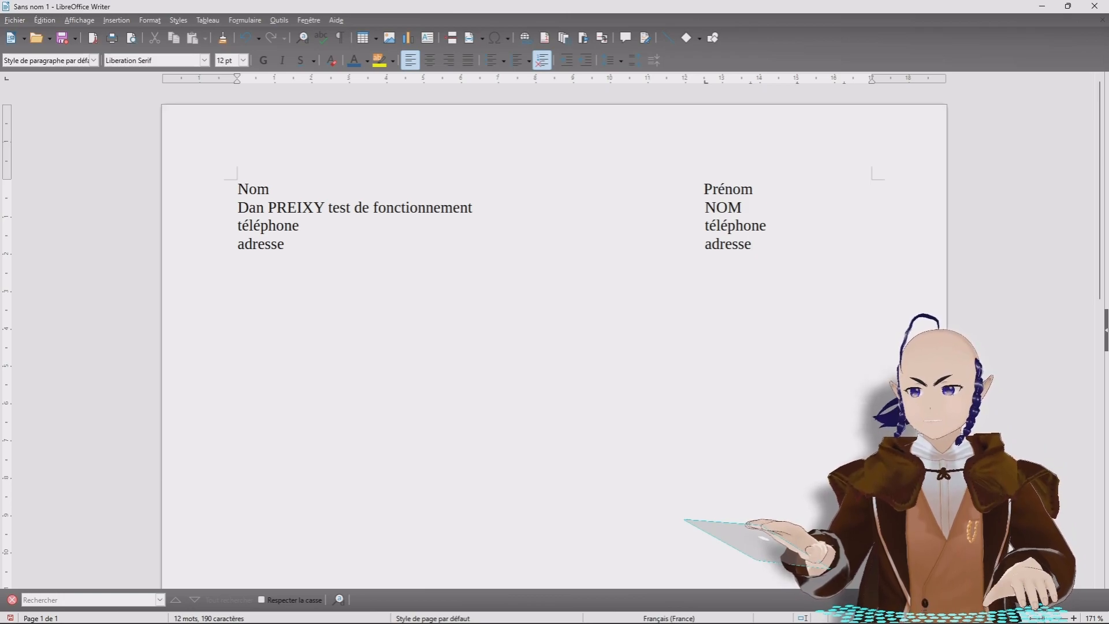
Step: Delete the leftover 'test de fonctionne' text after Nom on the heading line
left_click(281, 189)
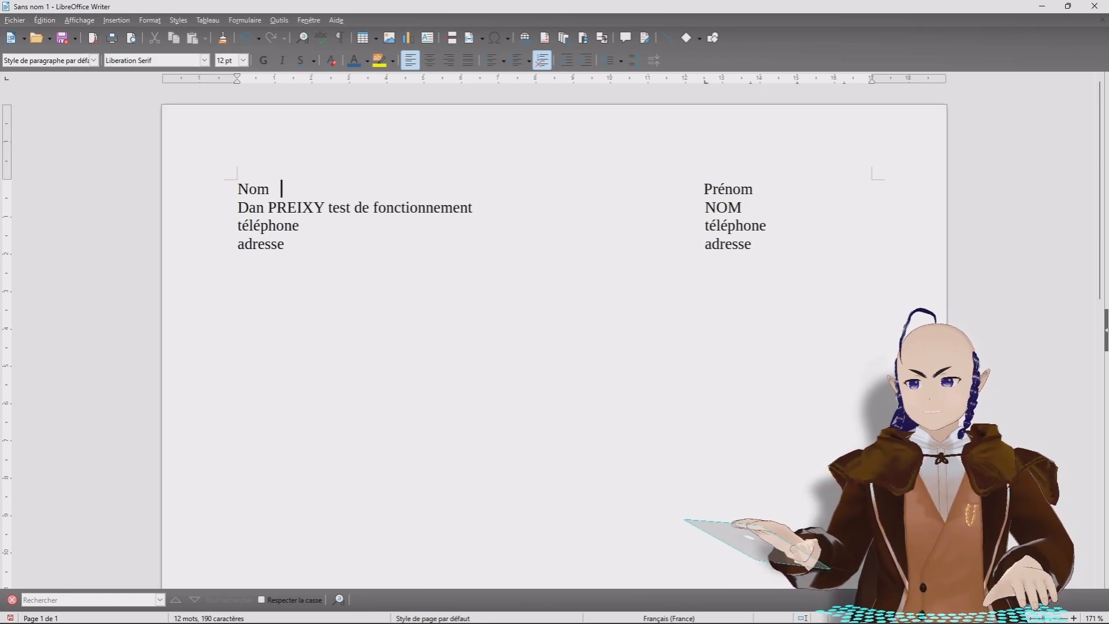
type("test")
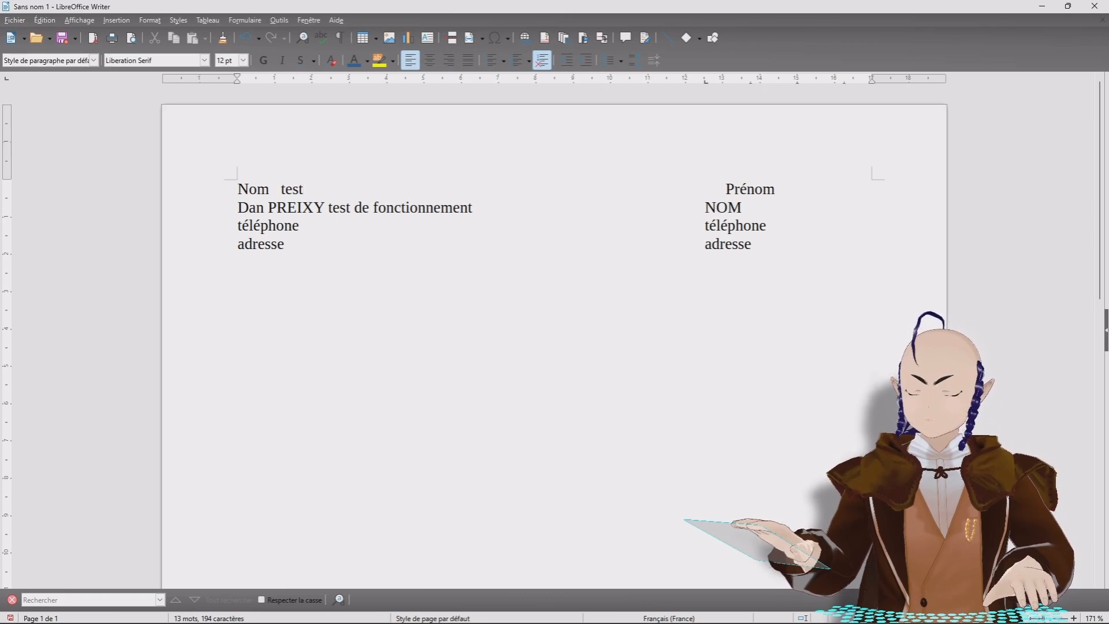
type(" de fonct")
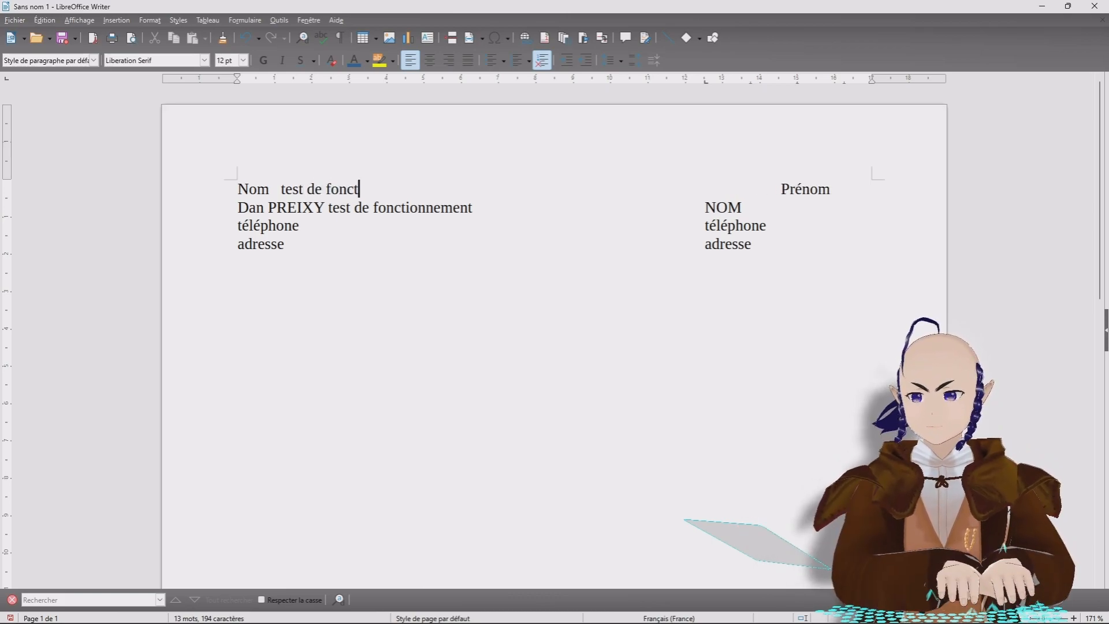
type("ionne")
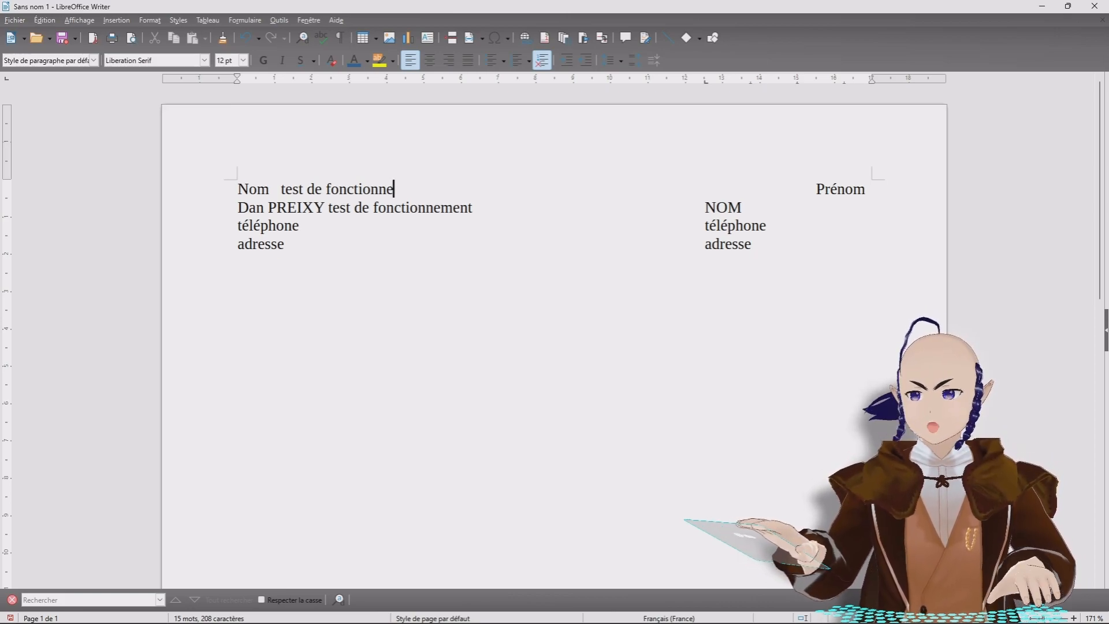
left_click_drag(405, 189, 281, 189)
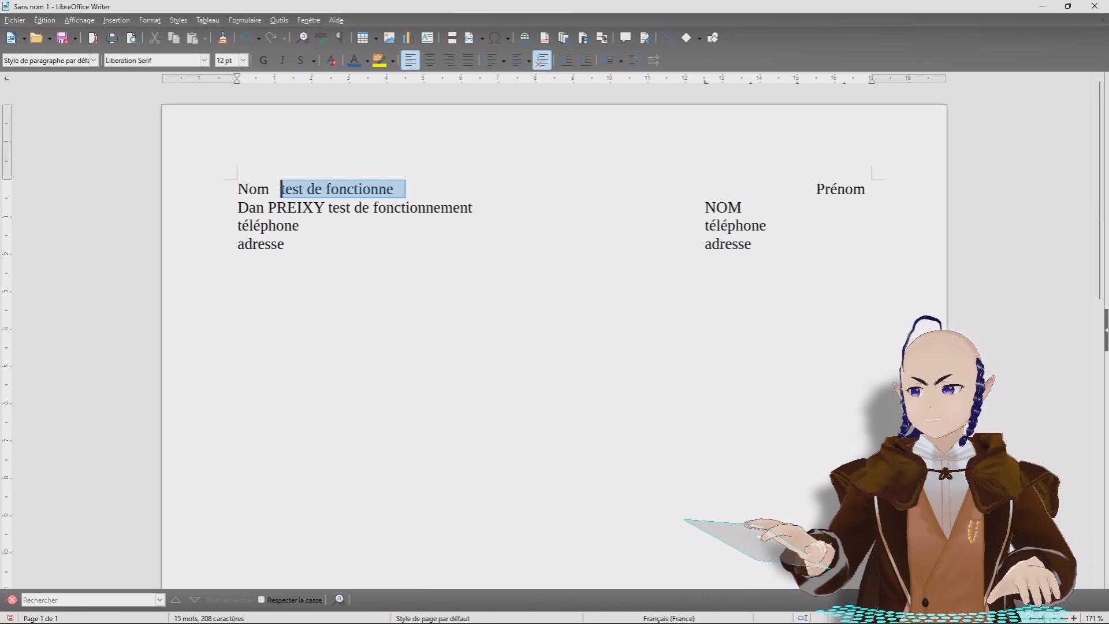
key("Delete")
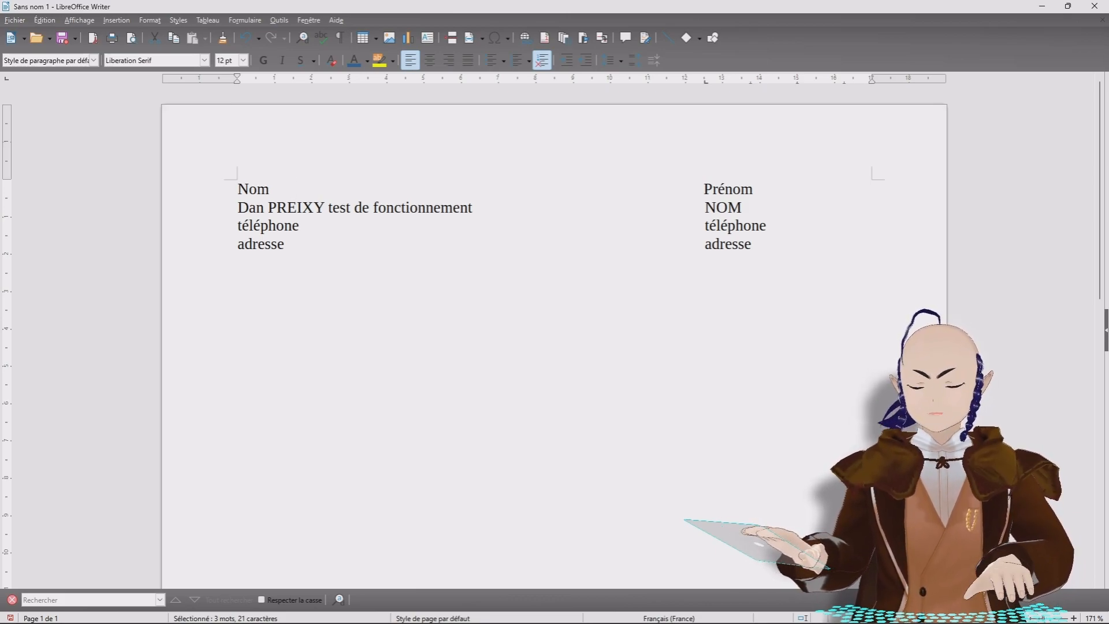
left_click(284, 244)
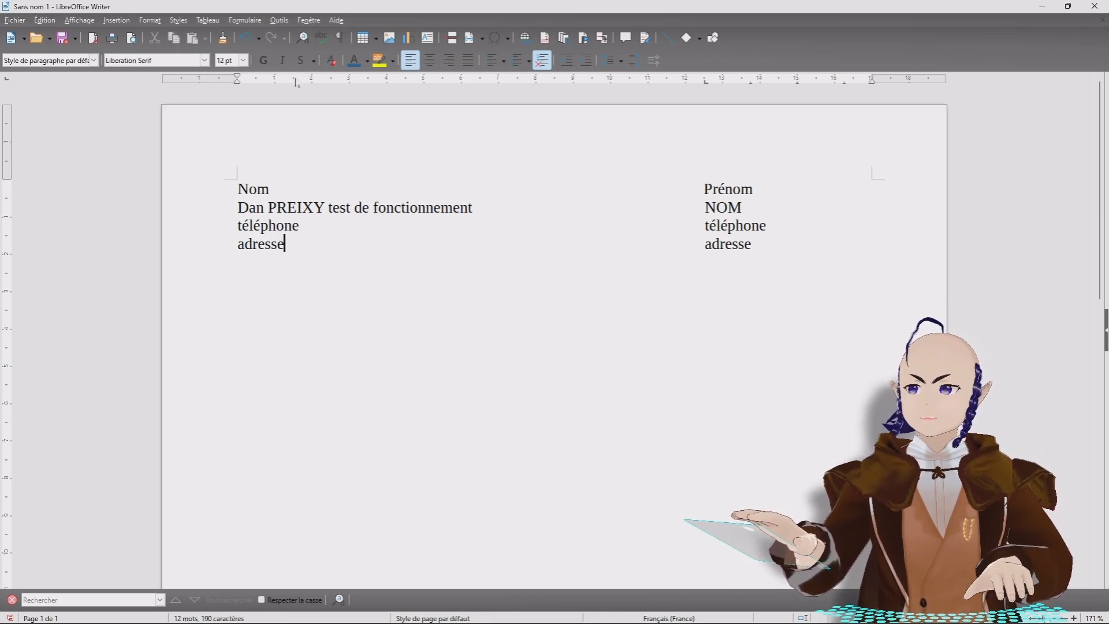
Step: Show formatting marks and leave two empty lines beneath the left adresse line
left_click(339, 38)
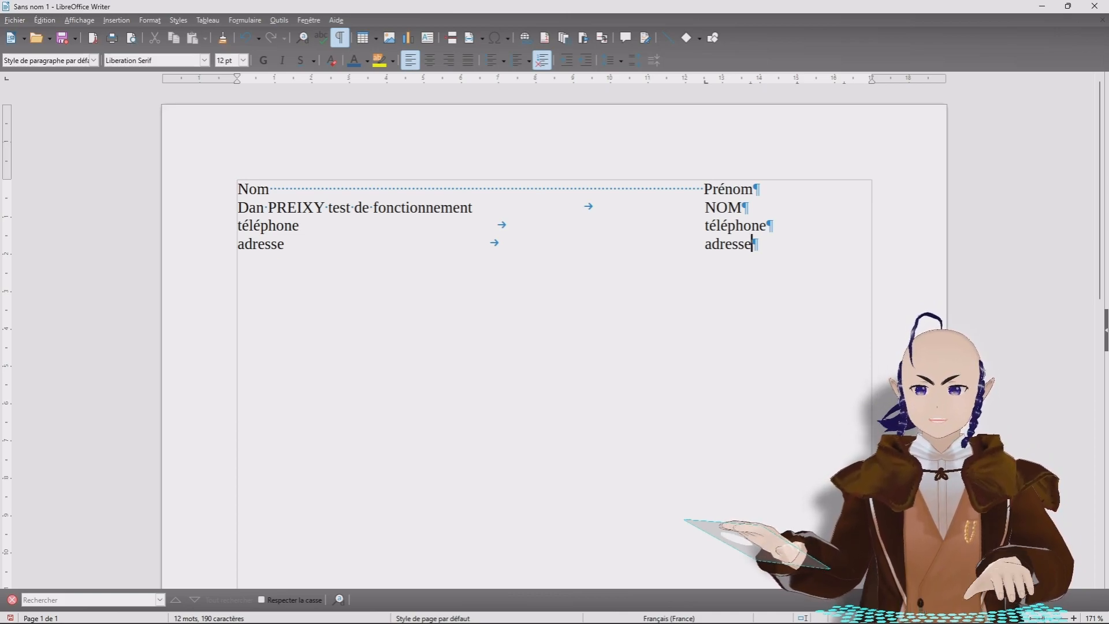
key("Return")
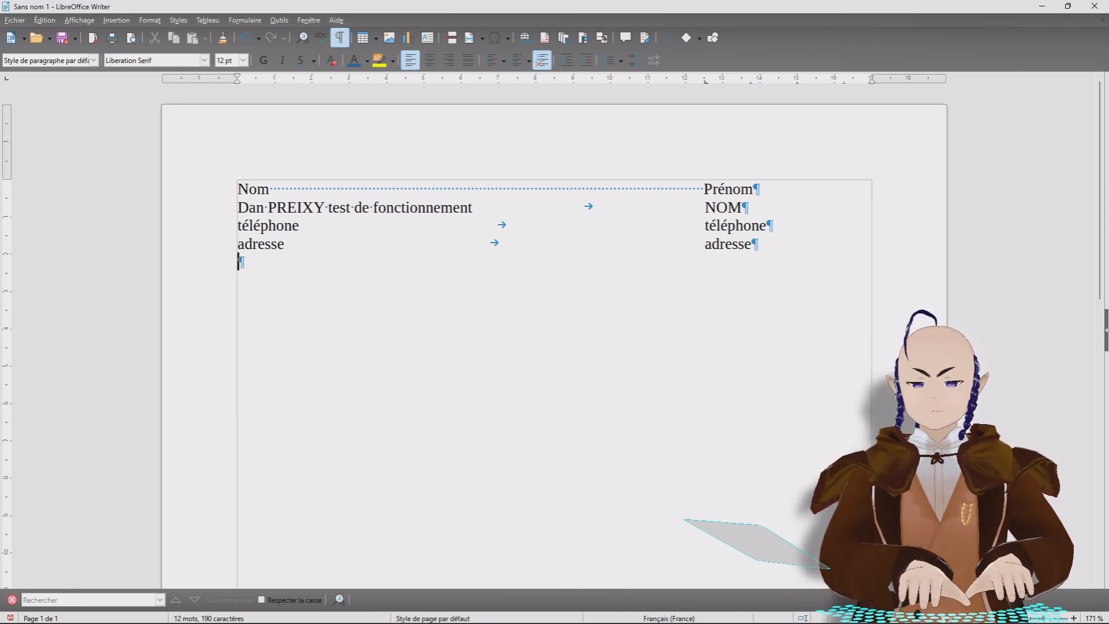
key("Return")
key("Return")
key("Return")
key("Return")
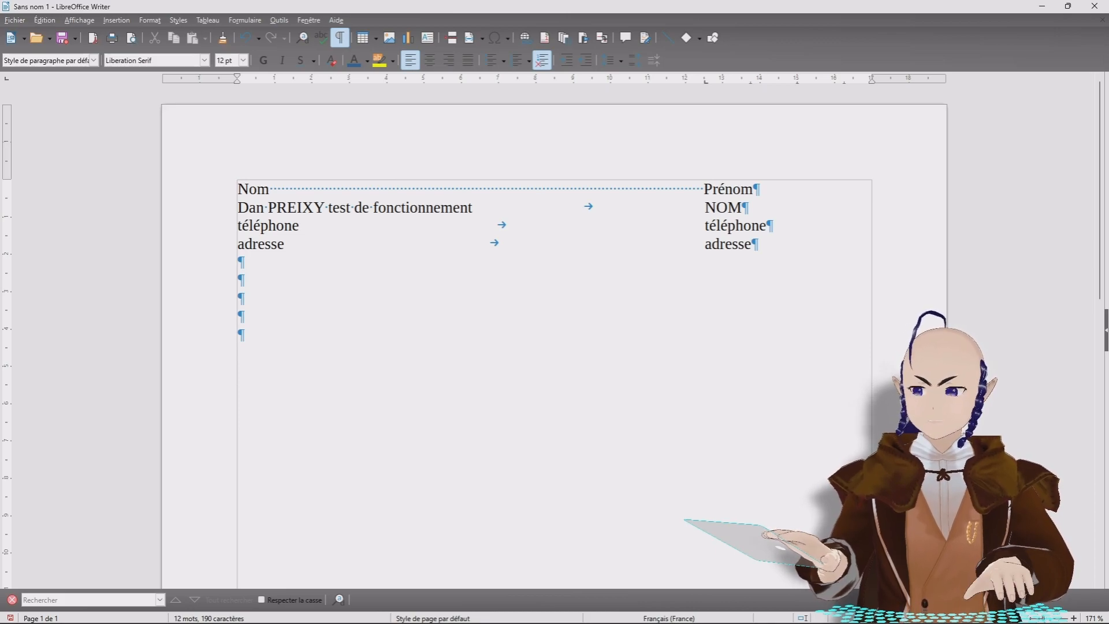
key("BackSpace")
key("BackSpace")
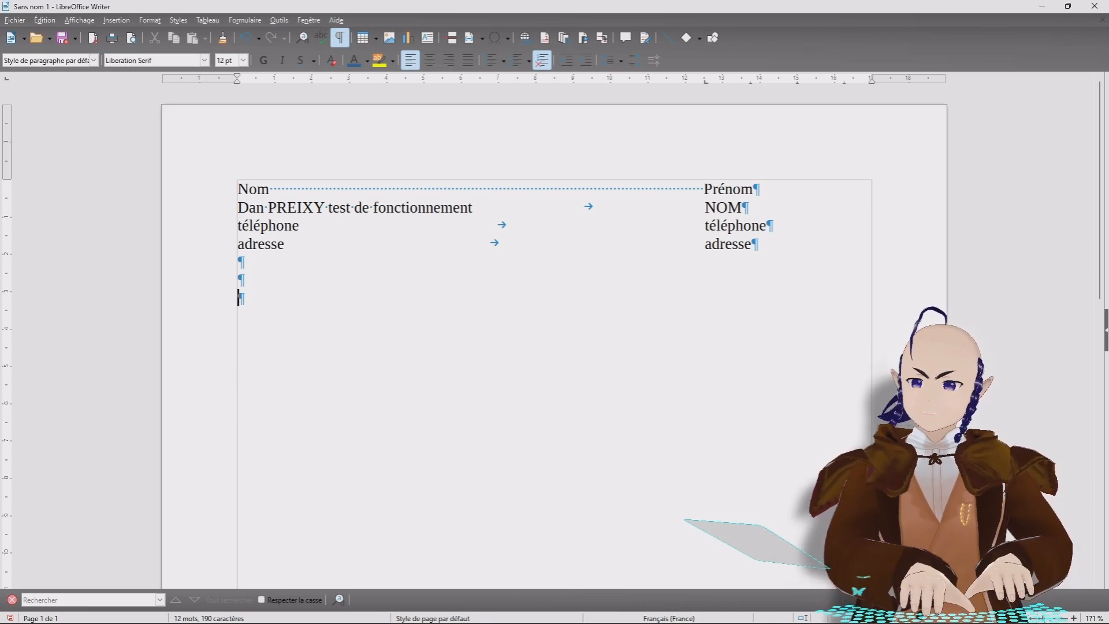
key("Return")
key("Return")
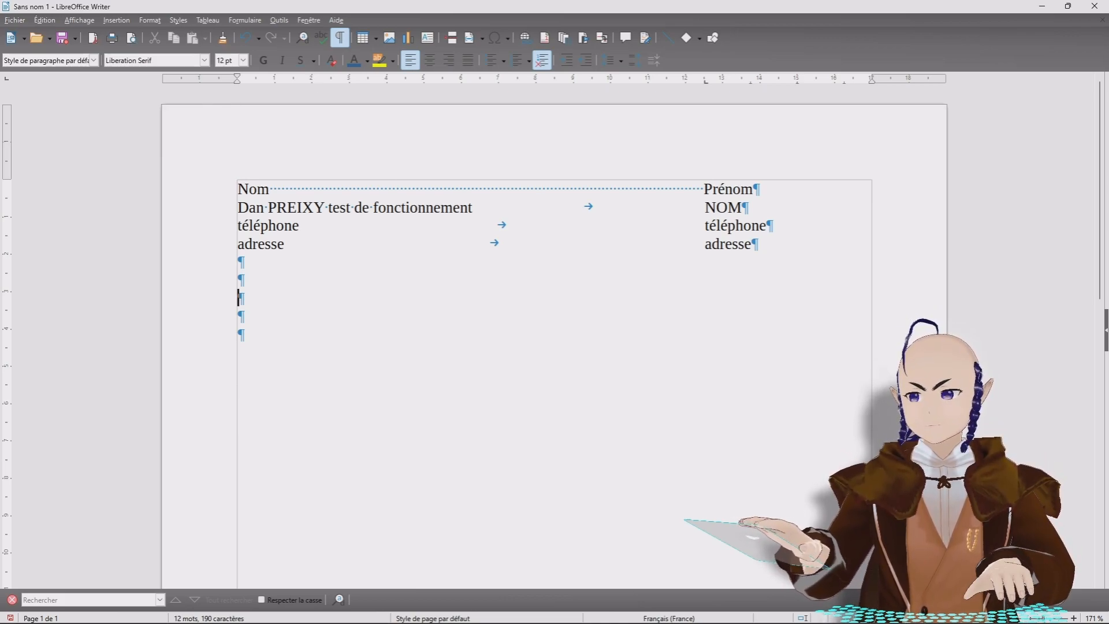
Step: Hide formatting marks and delete the old contact block
left_click(340, 38)
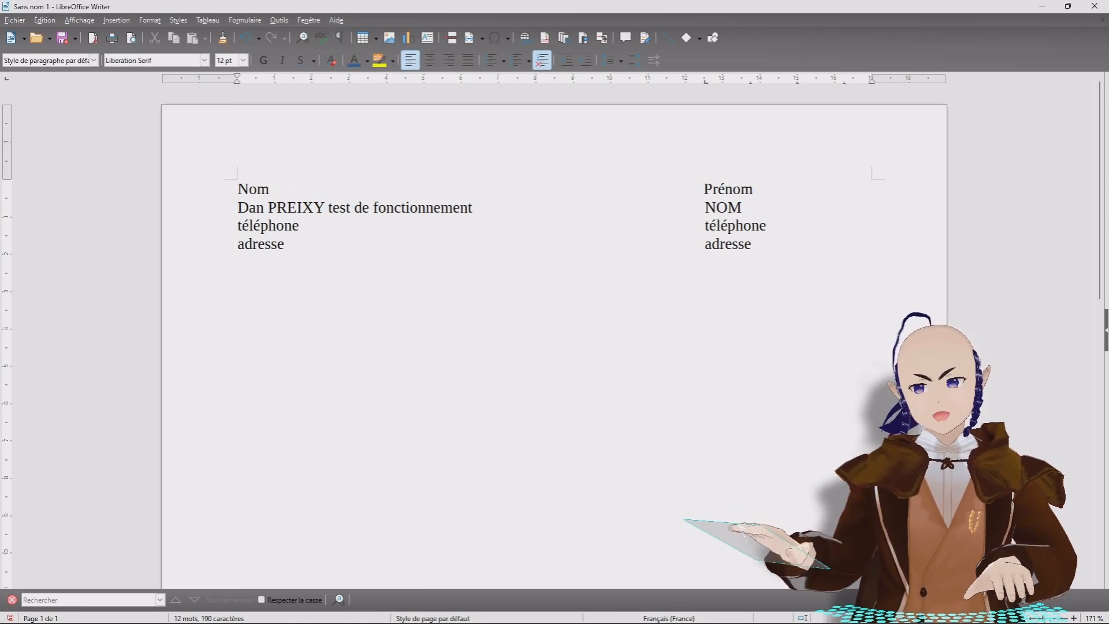
left_click_drag(238, 336, 238, 188)
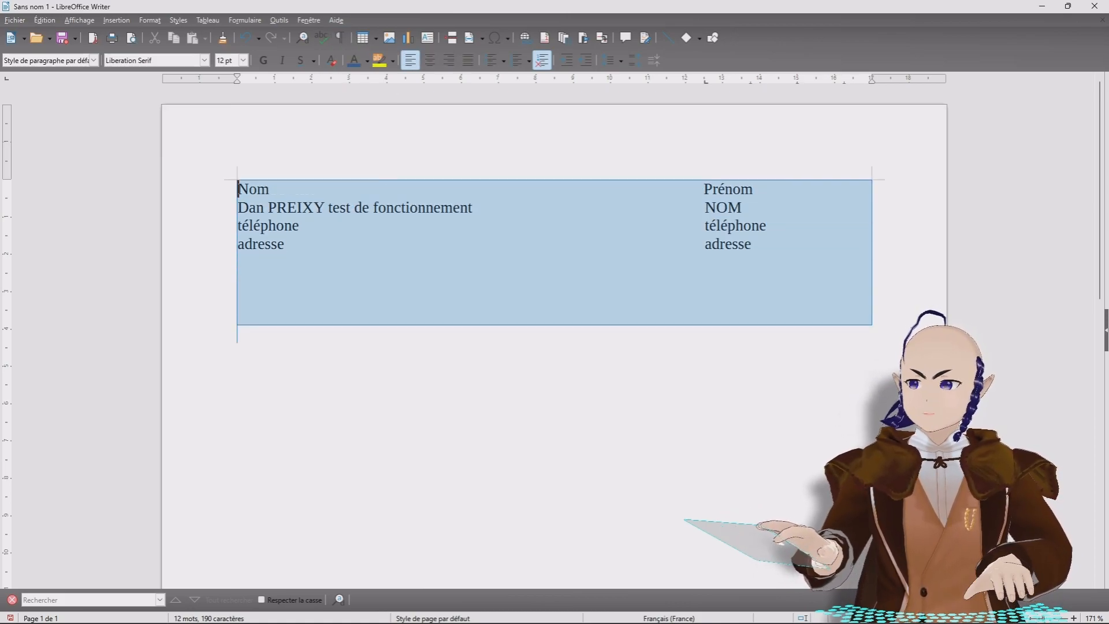
key("Delete")
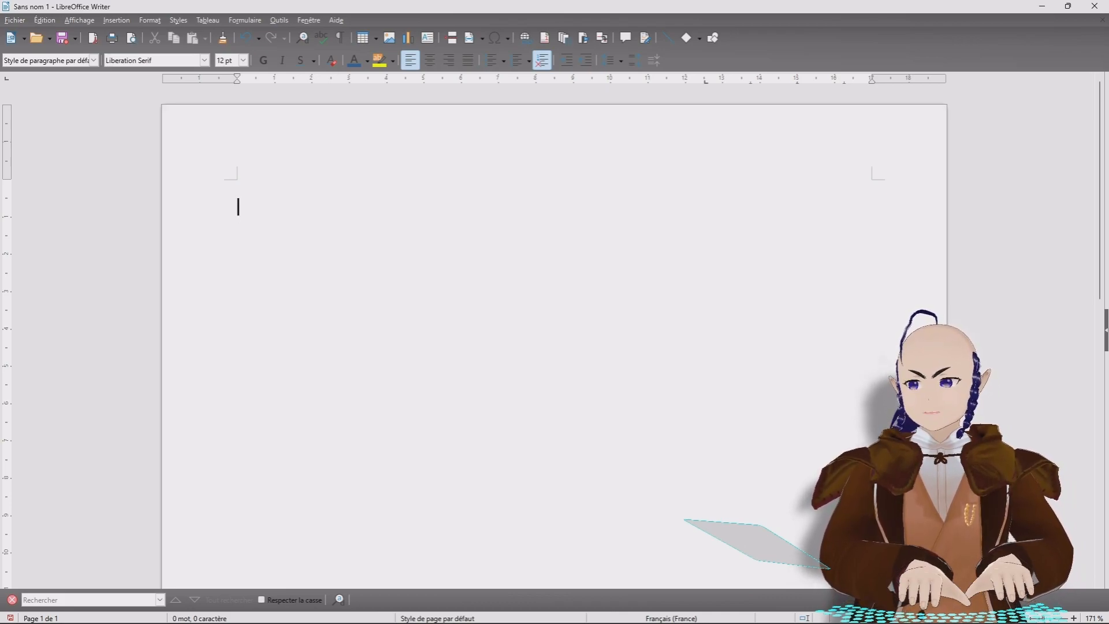
Step: Type Nom Prénom, Adresse and Téléphone in both columns, followed by a blank line
type("Nom")
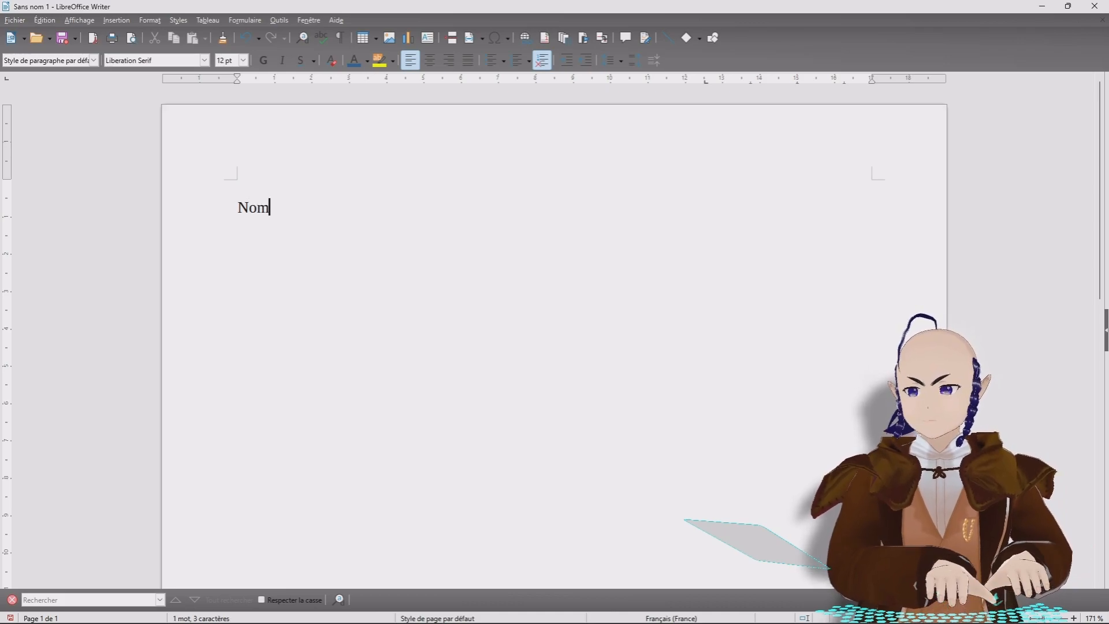
type(" Prénom")
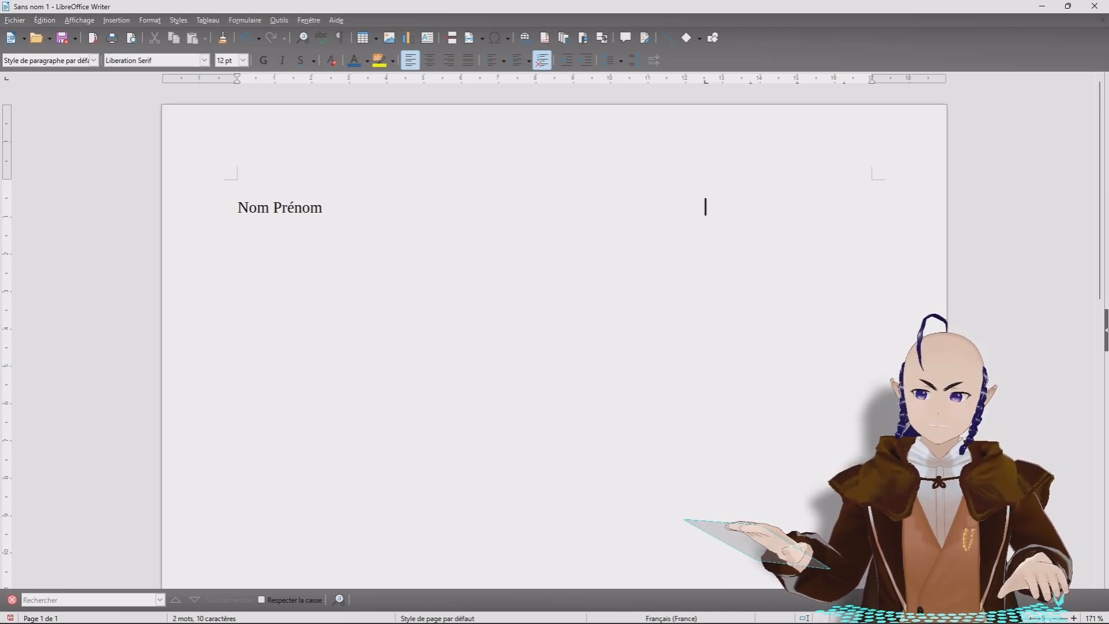
type("Nom Pré")
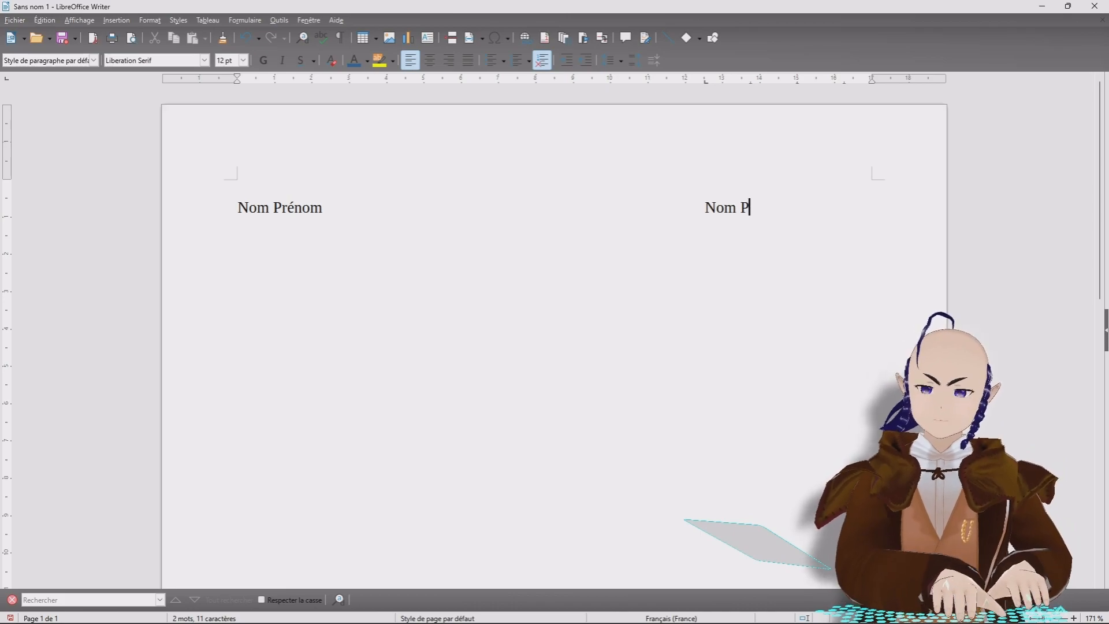
type("nom")
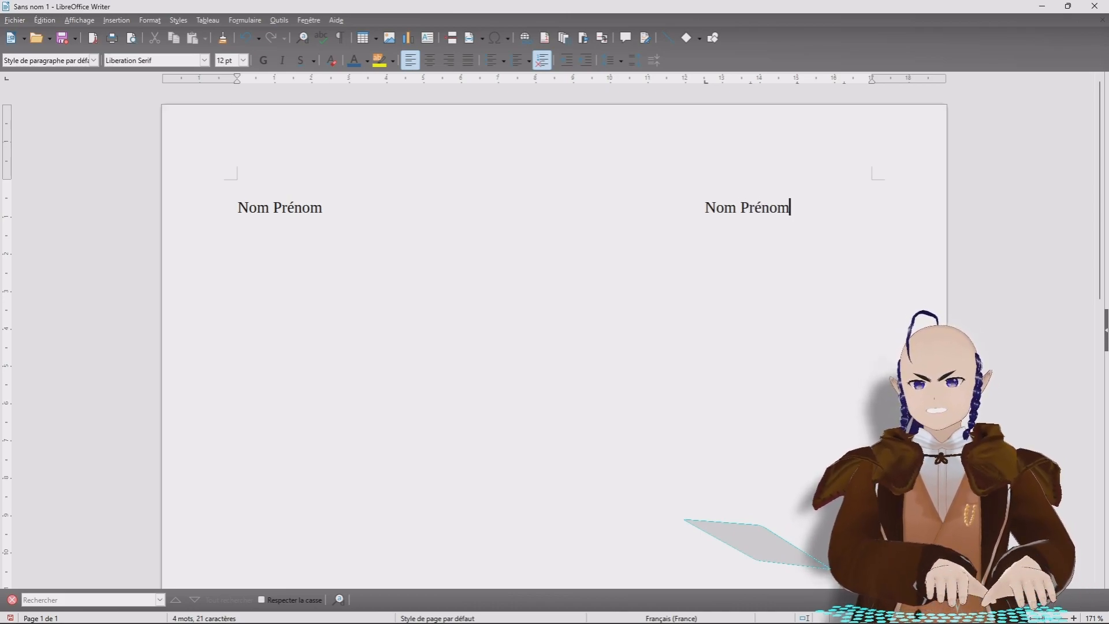
key("Return")
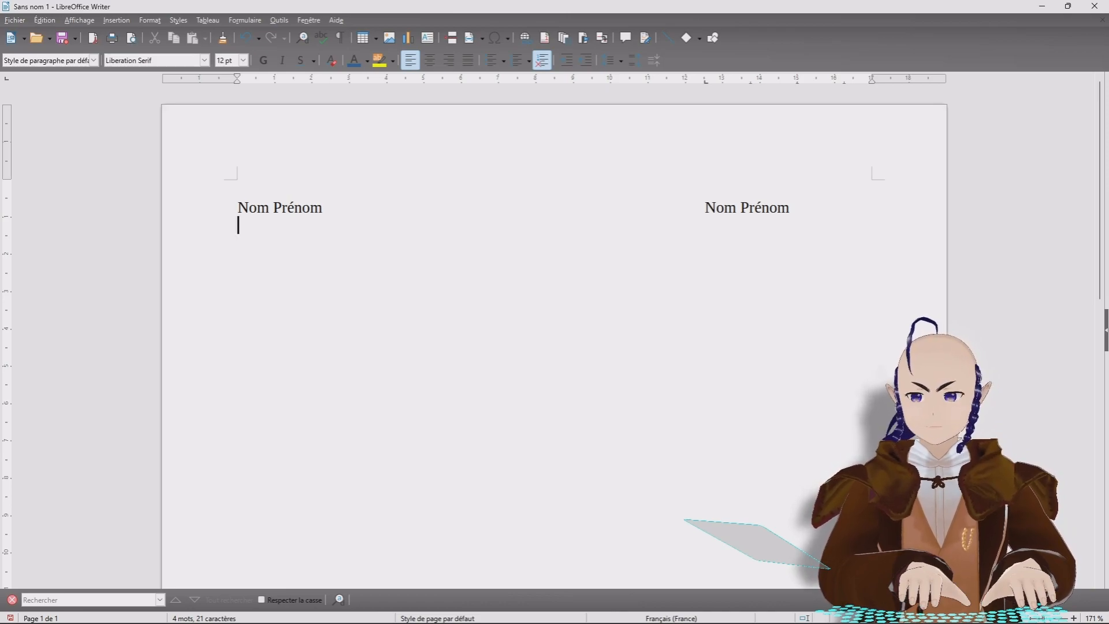
type("Adresse")
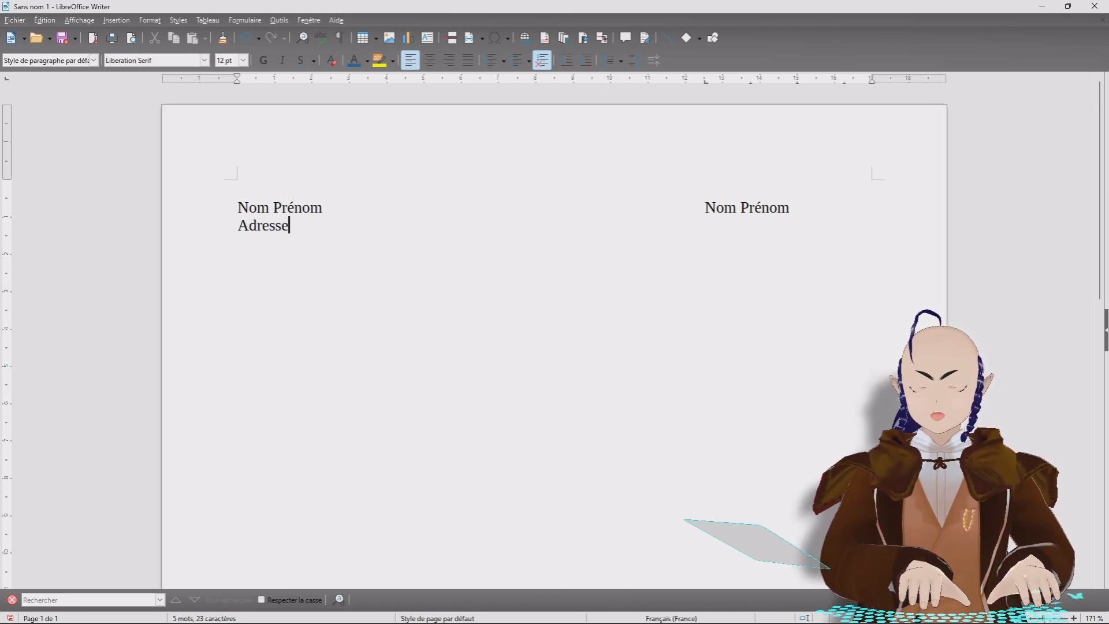
key("Tab")
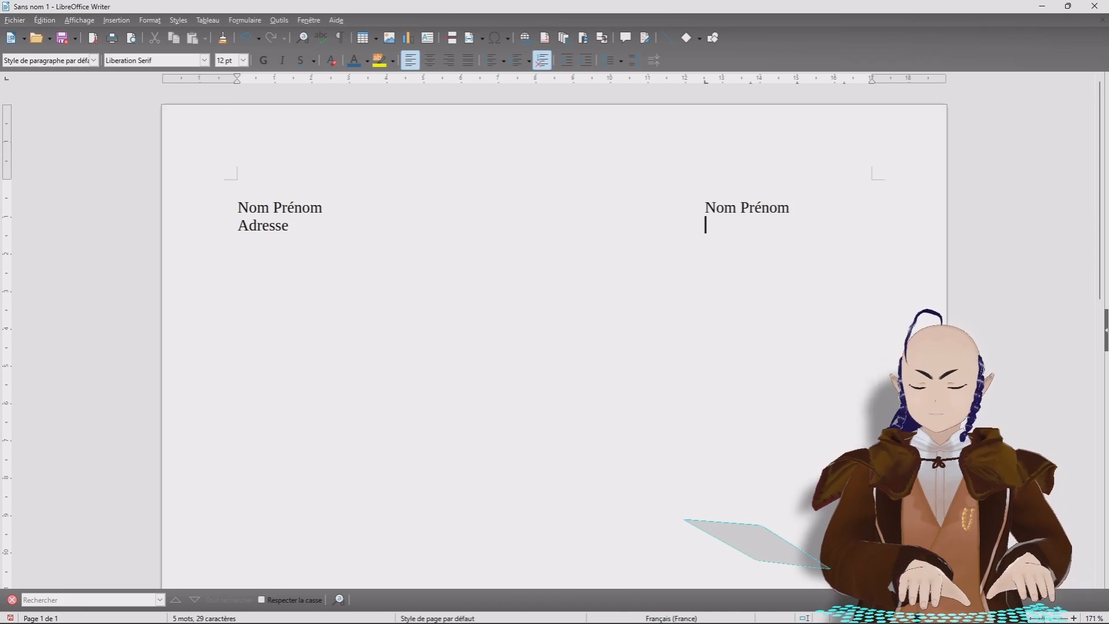
type("Adresse")
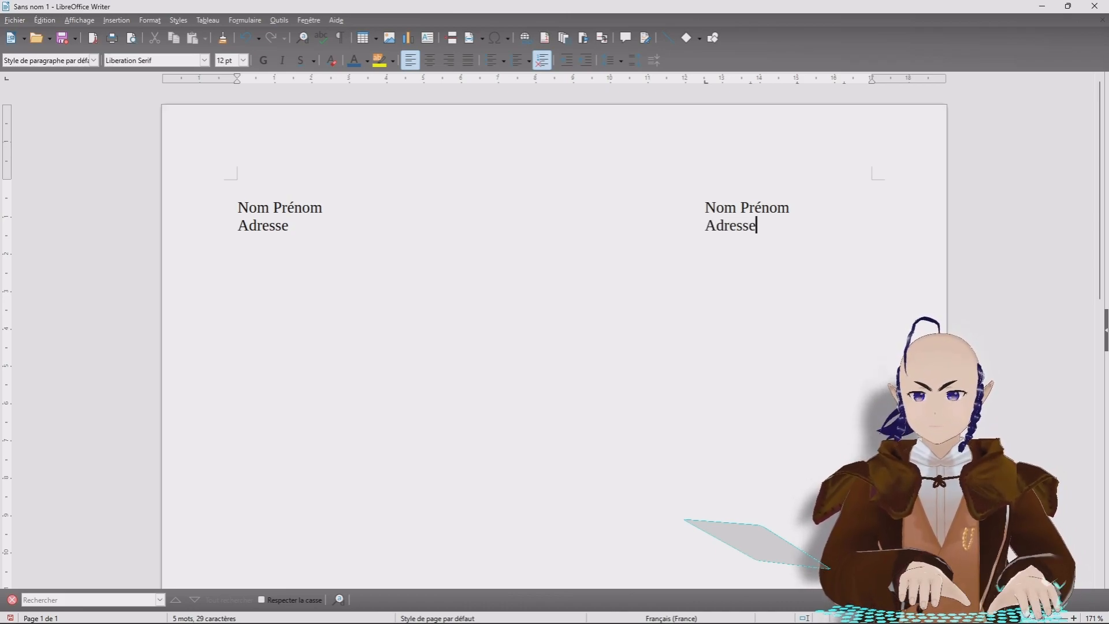
key("Return")
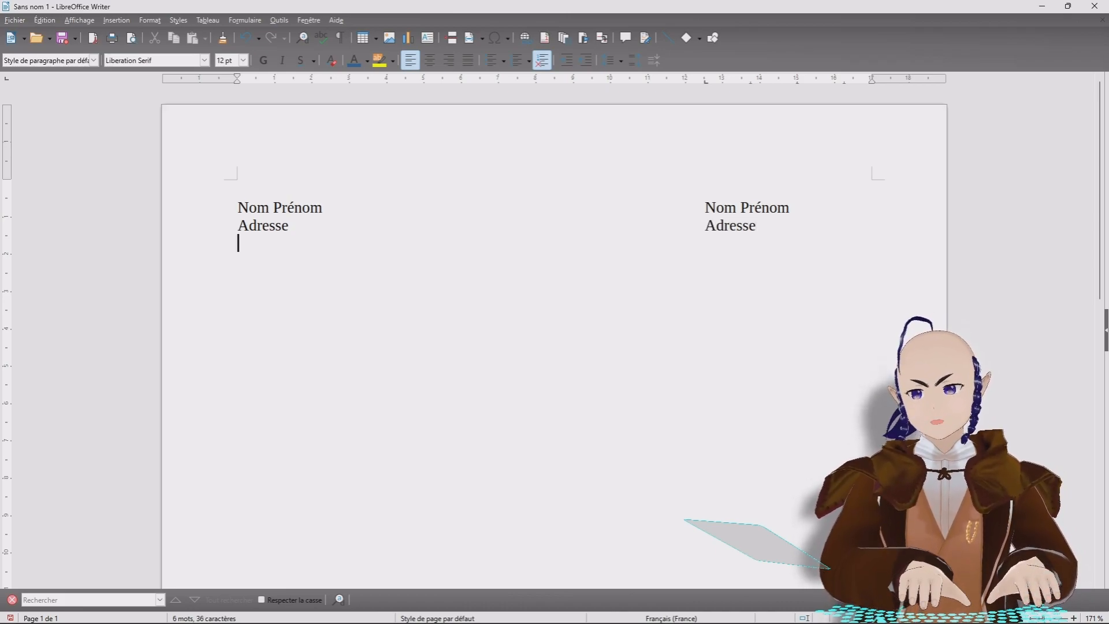
type("Téléphon")
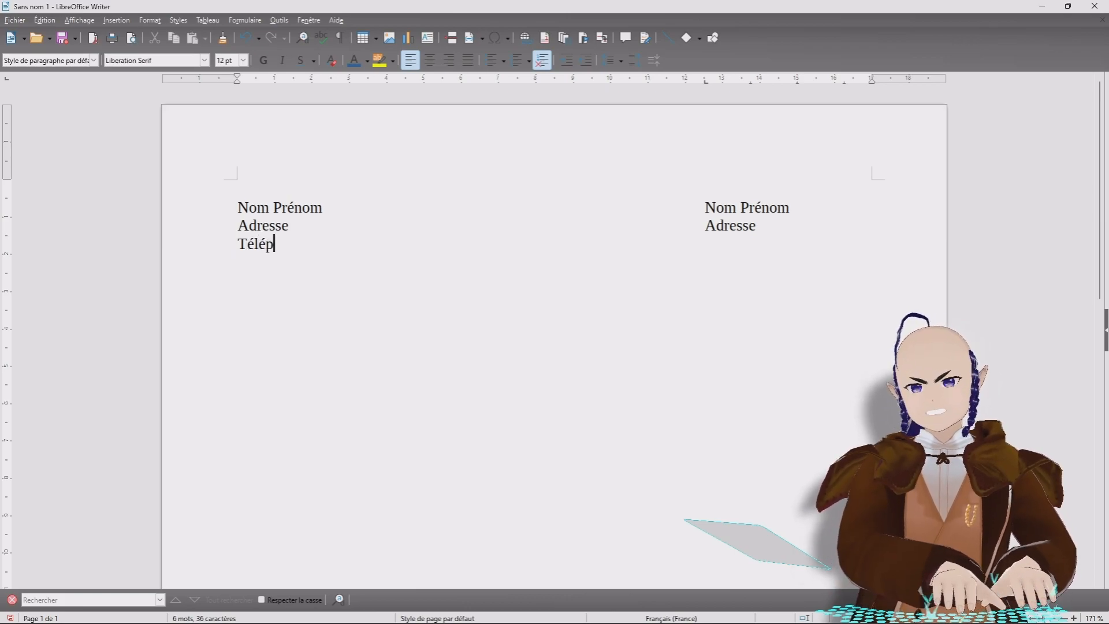
type("e")
key("Tab")
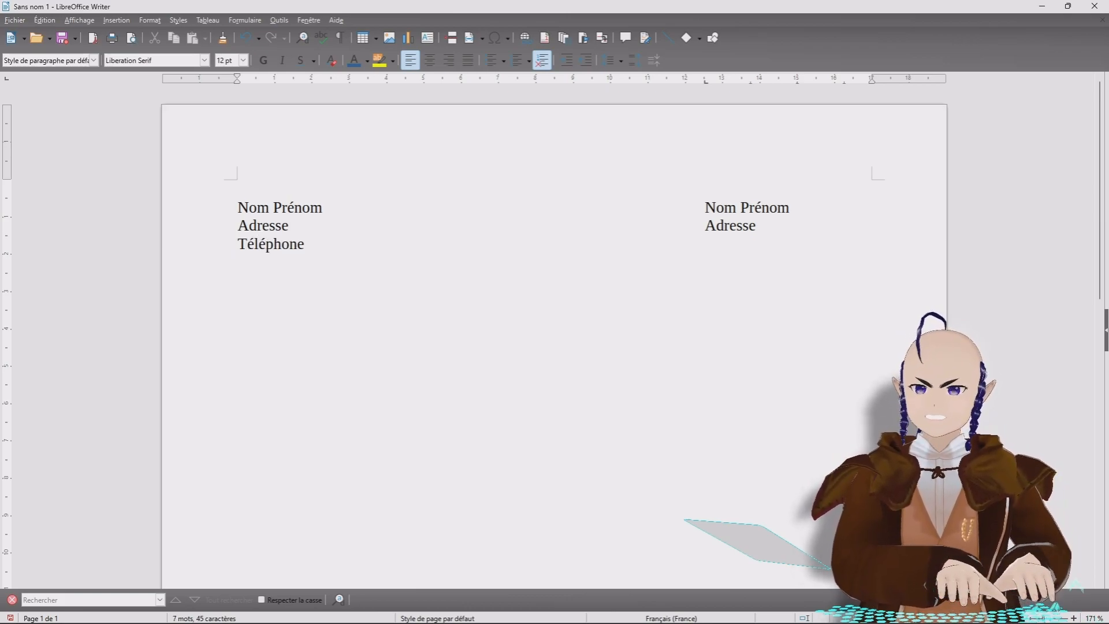
type("Téléphone")
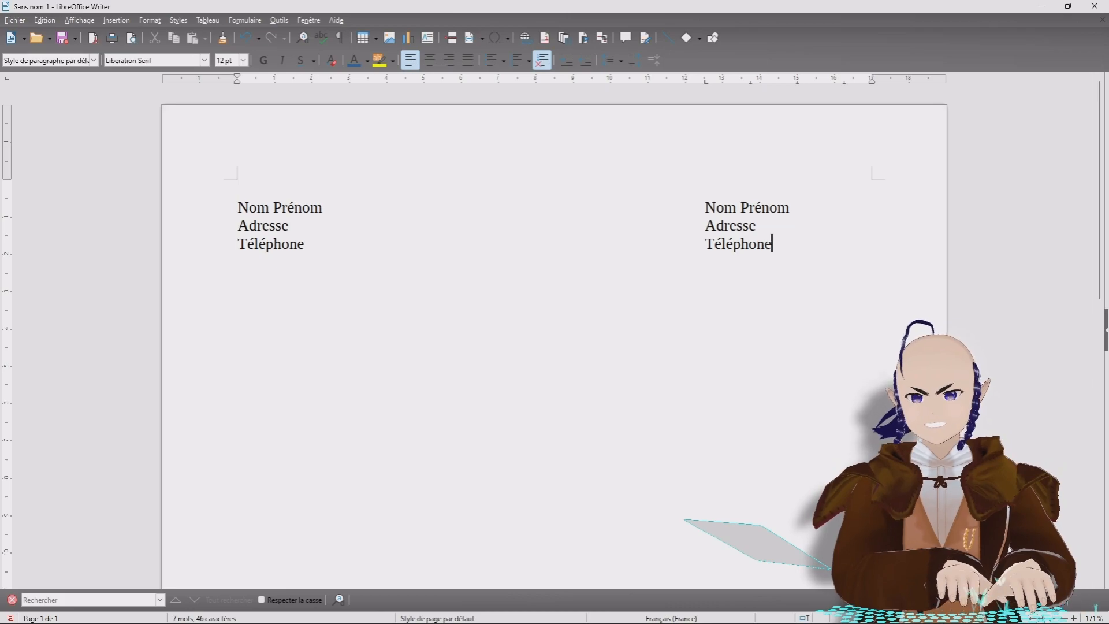
key("Return")
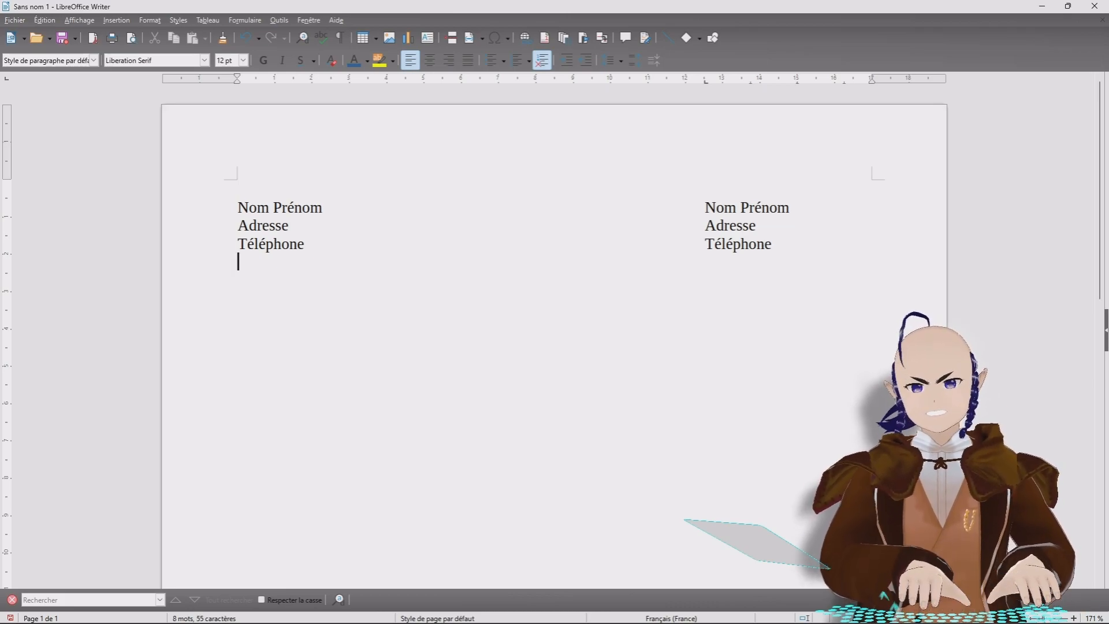
key("Return")
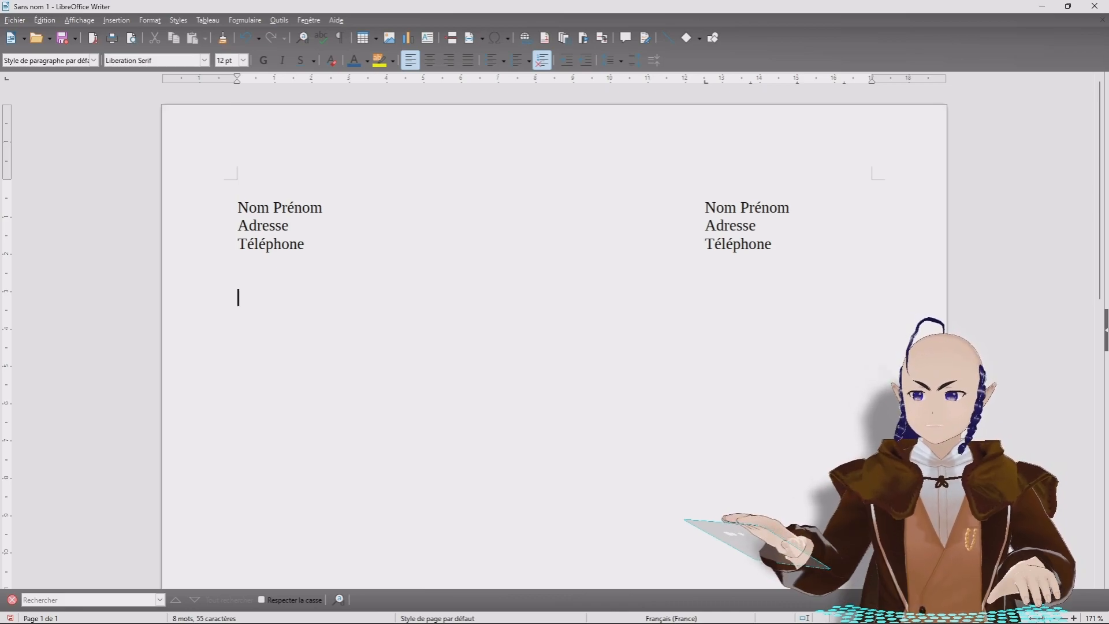
Step: Right-align a new line, type the date 27 décembre 2022 and start a new line
left_click(449, 60)
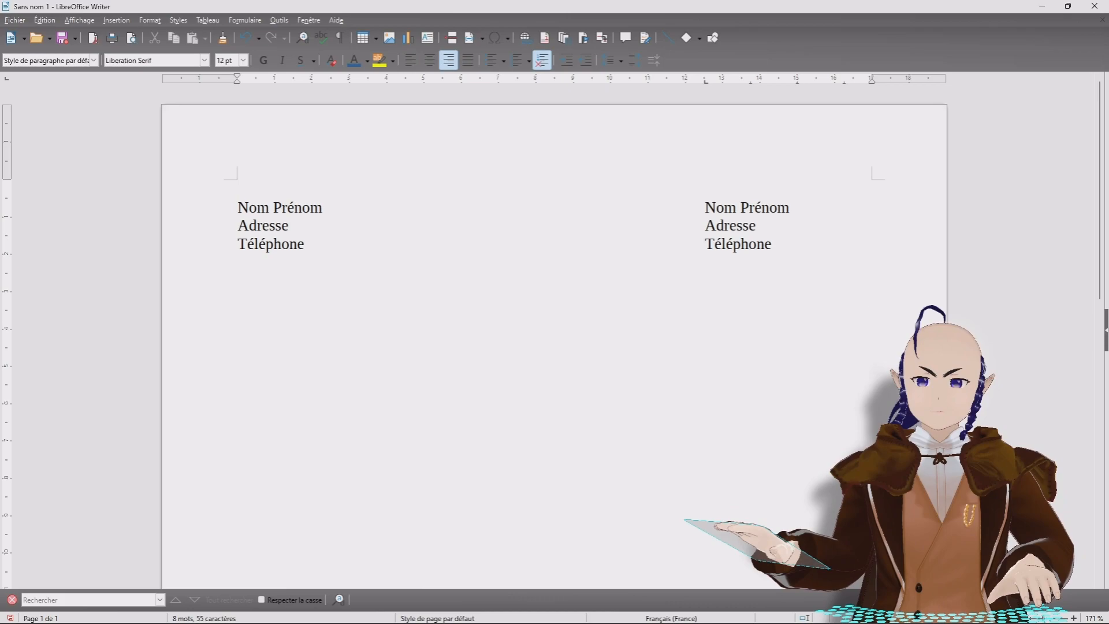
mouse_move(971, 611)
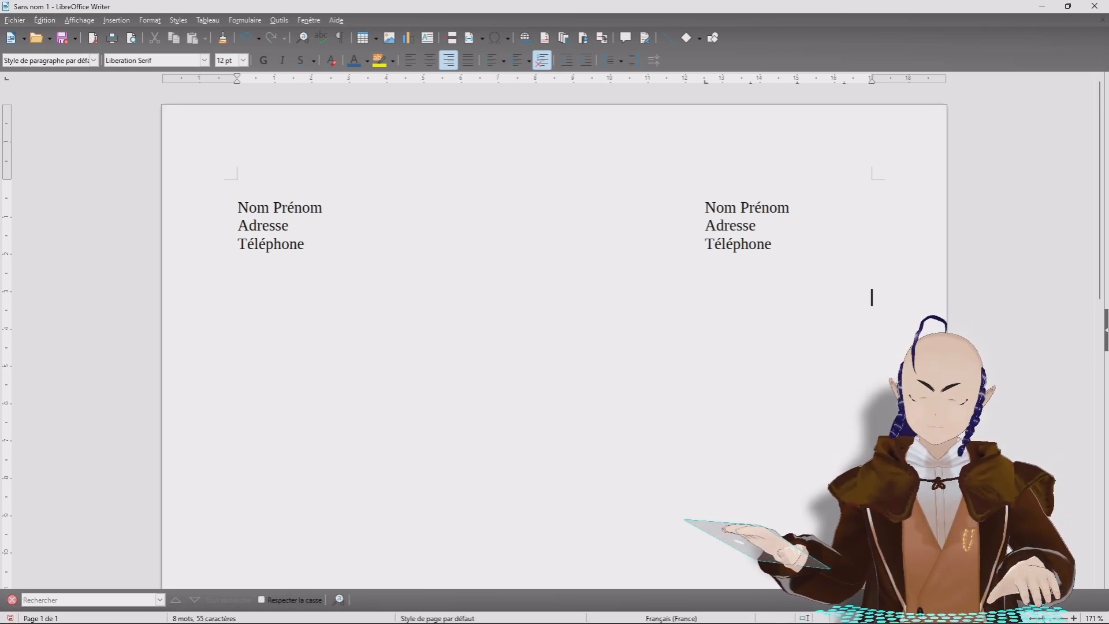
type("27 dé »")
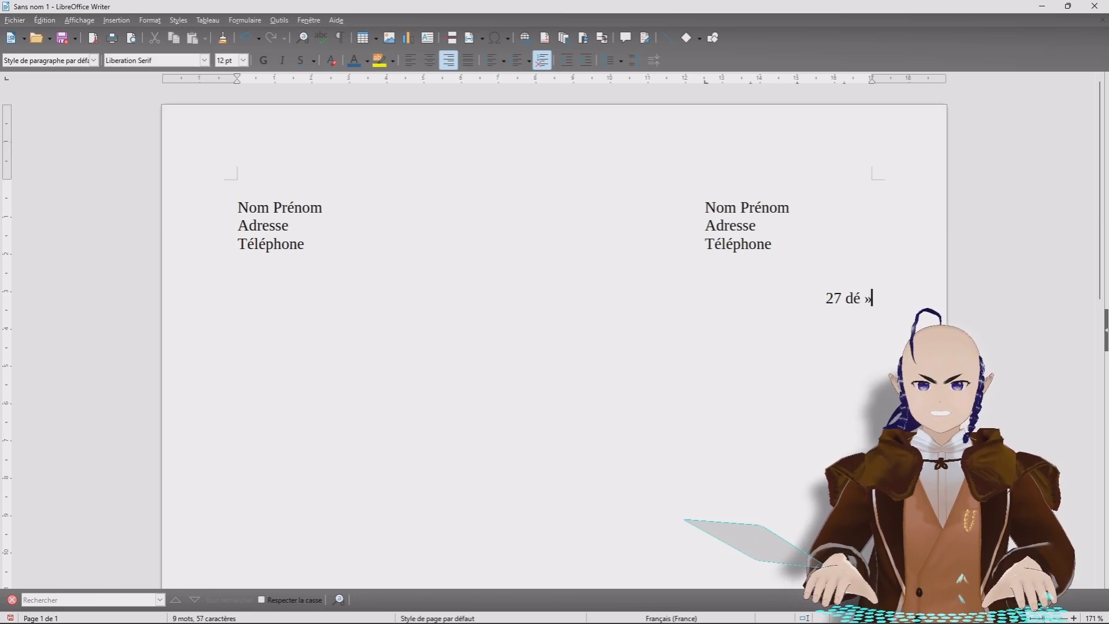
key("BackSpace")
key("BackSpace")
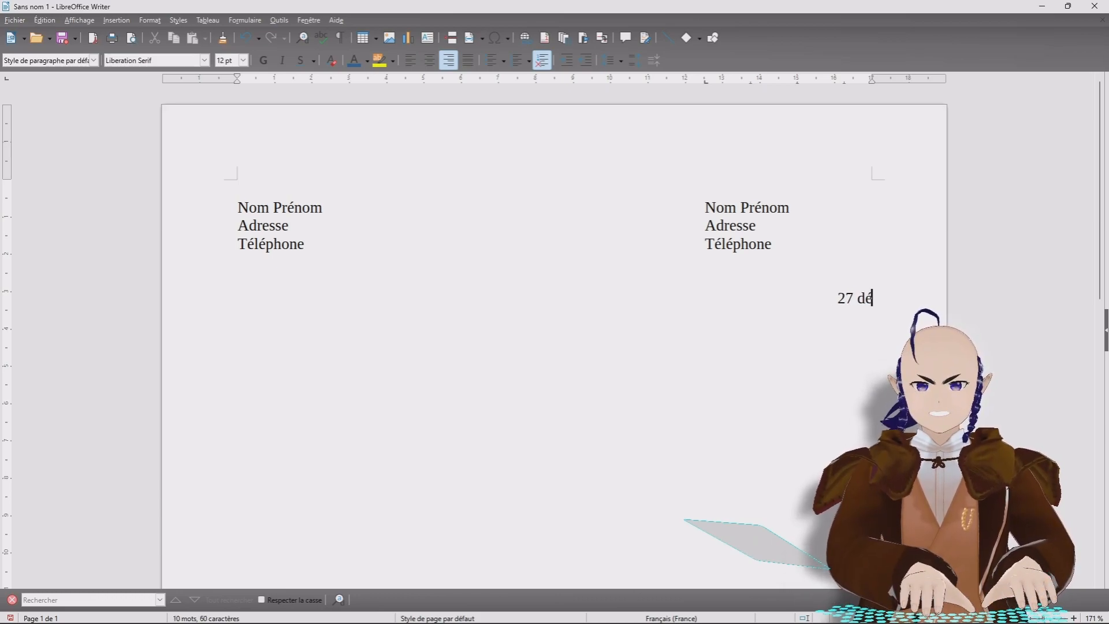
type("cembre ")
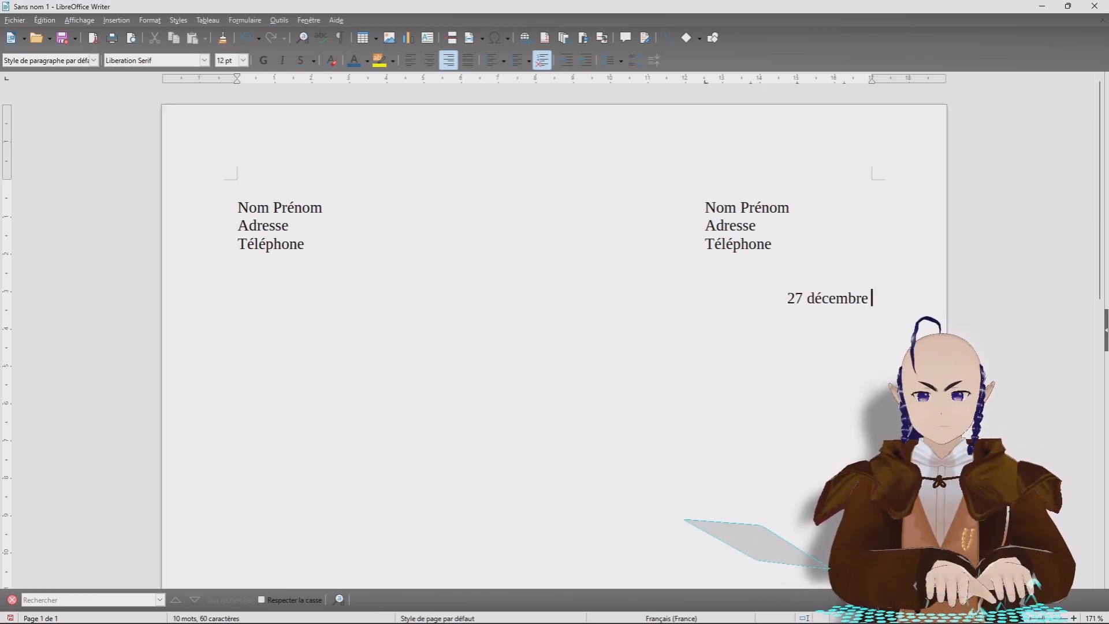
type("2022")
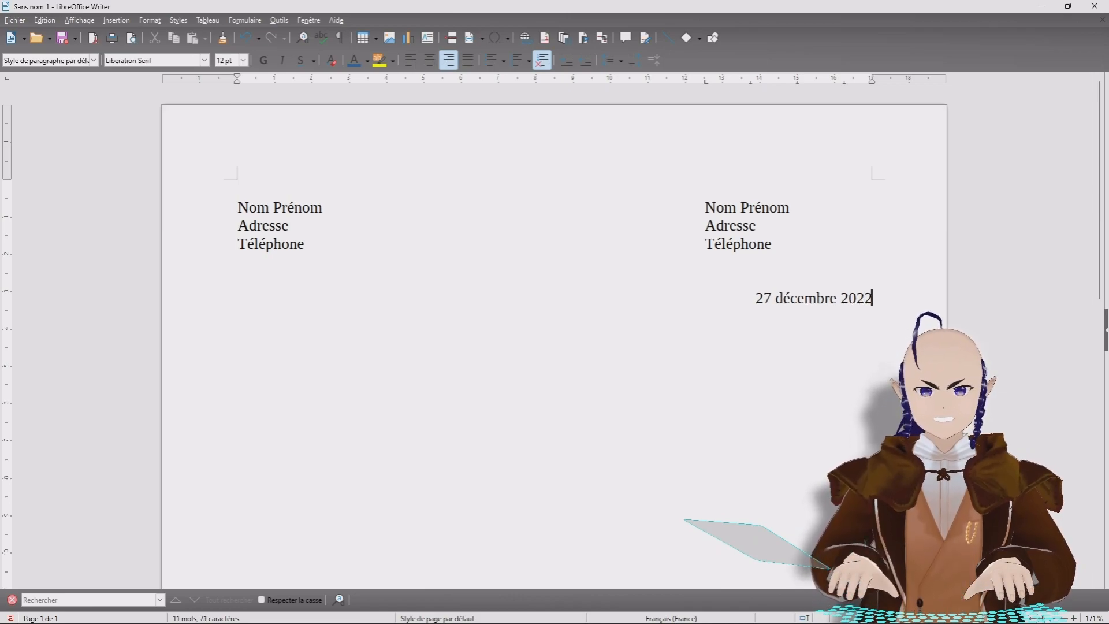
key("Return")
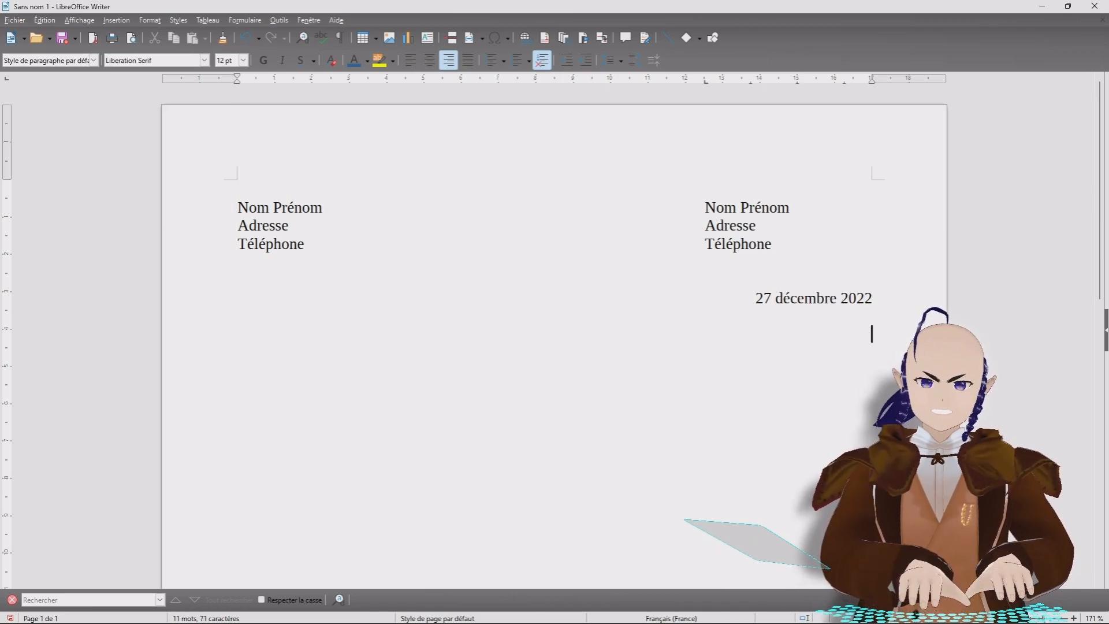
Step: Type the centred title 'Titre de ma lettre' and left-align the following line
left_click(433, 66)
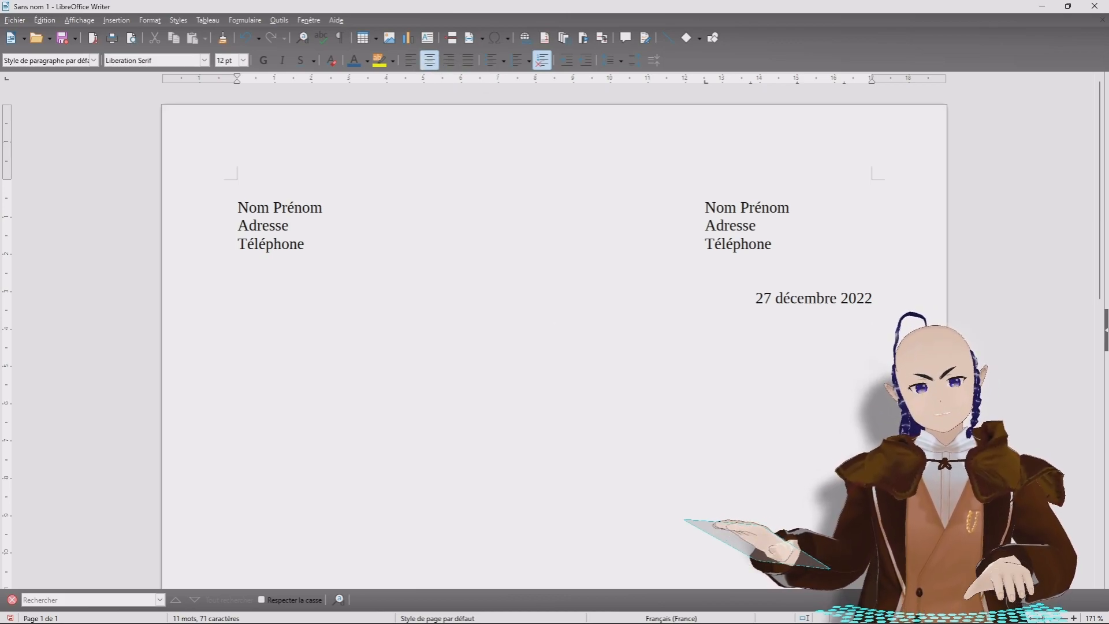
type("Titre de ")
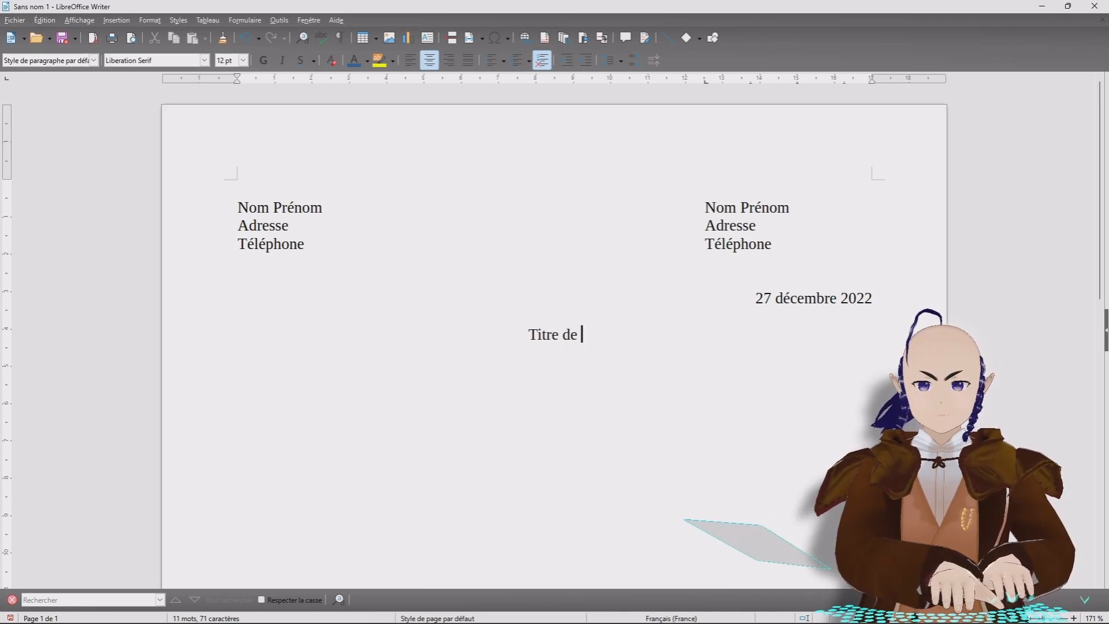
type("ma lett")
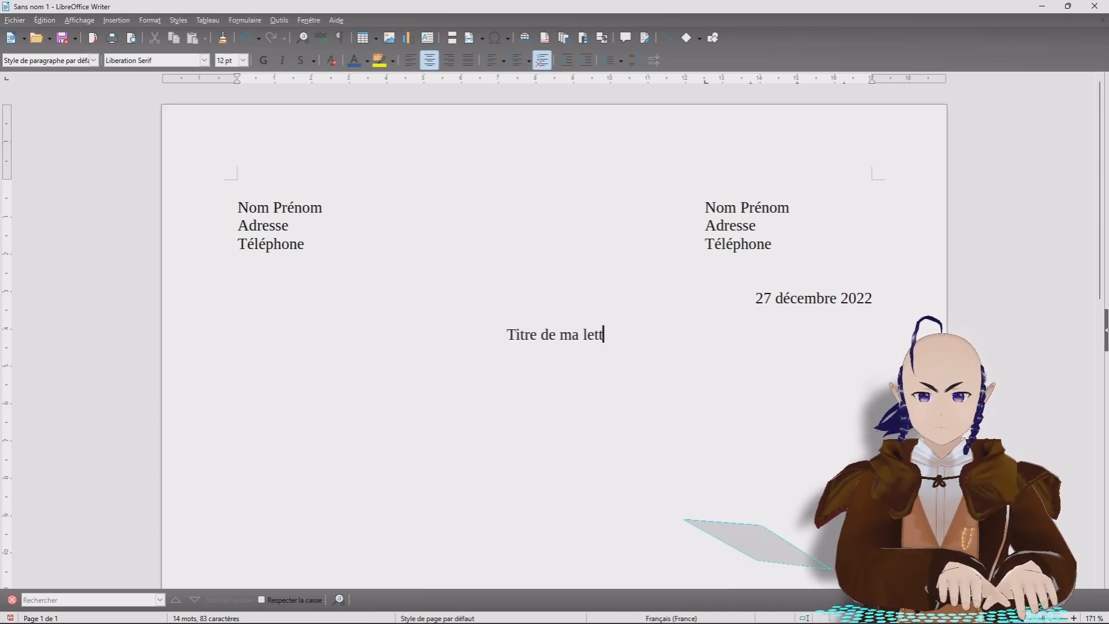
type("re")
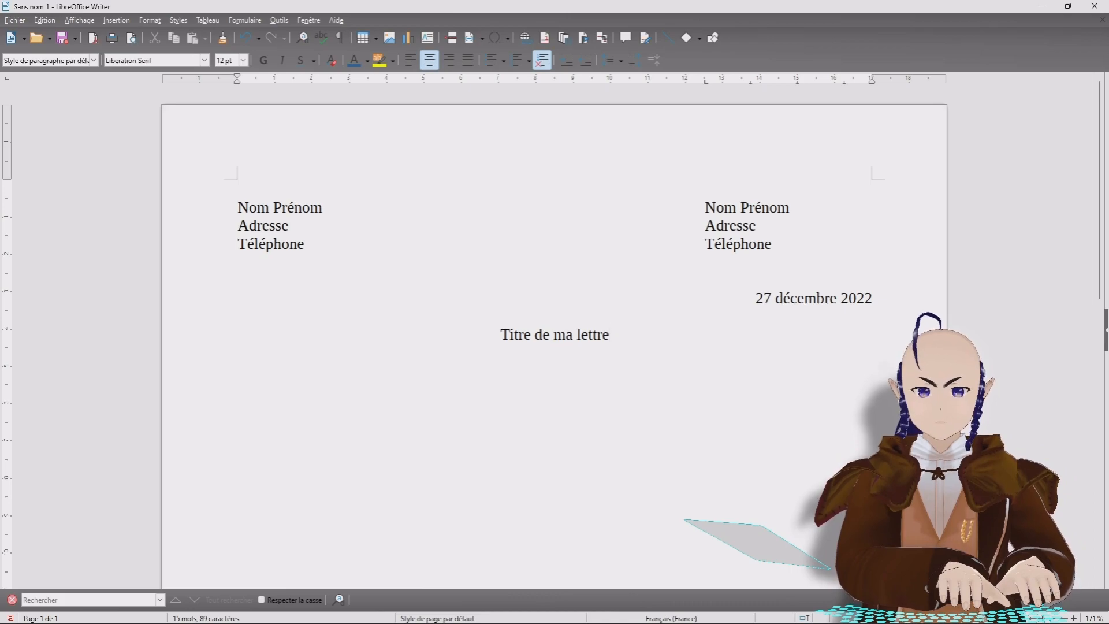
key("Return")
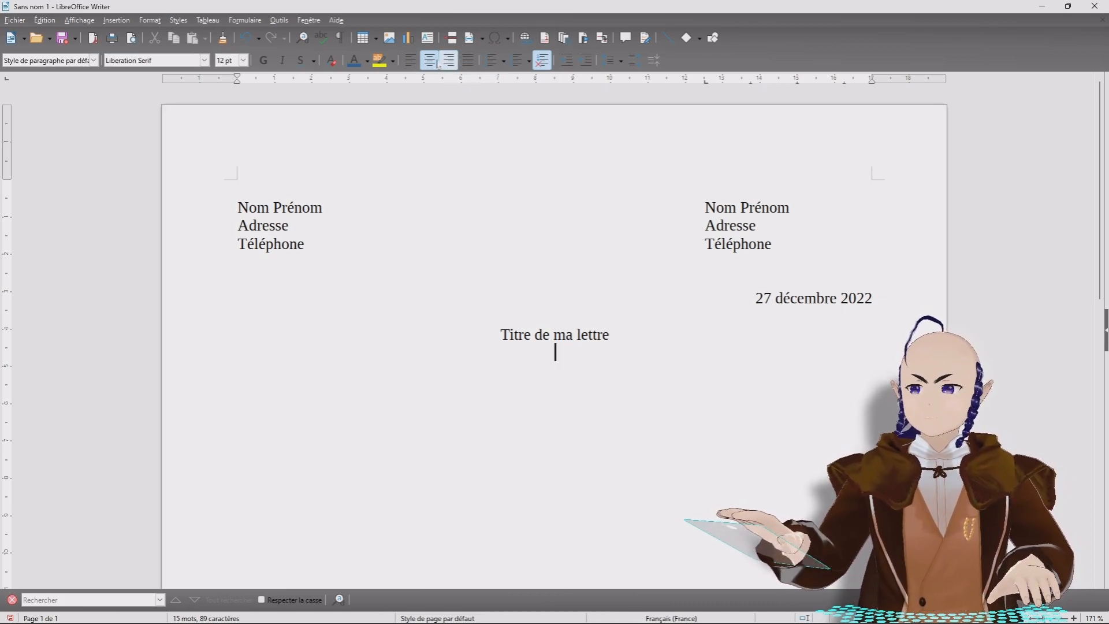
left_click(411, 61)
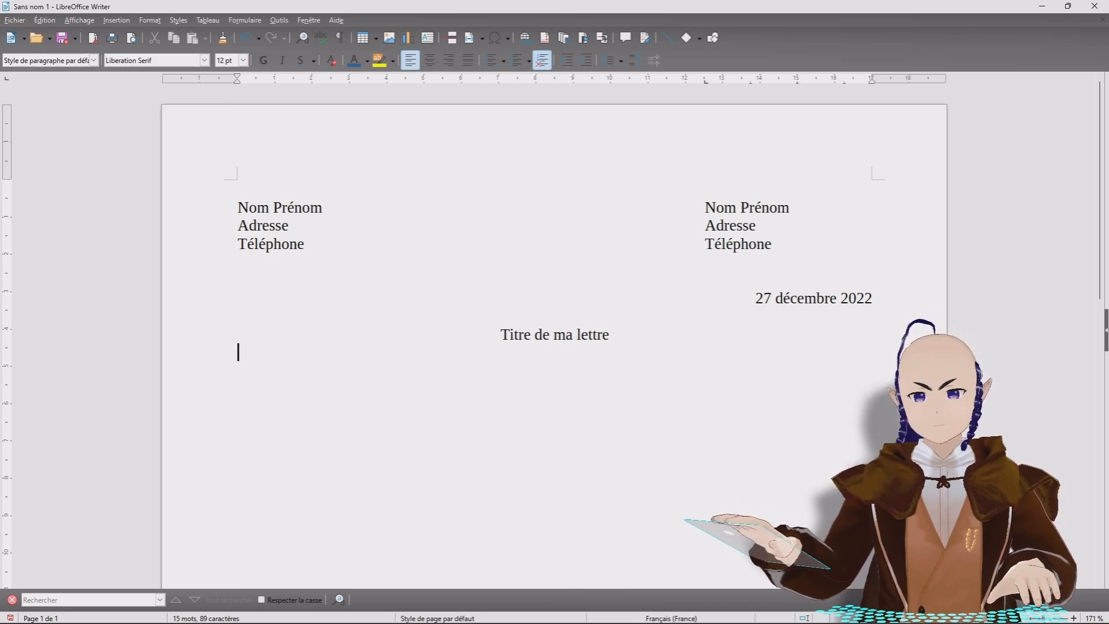
Step: Add blank lines below the title and nudge the top margin on the vertical ruler
key("Return")
key("Return")
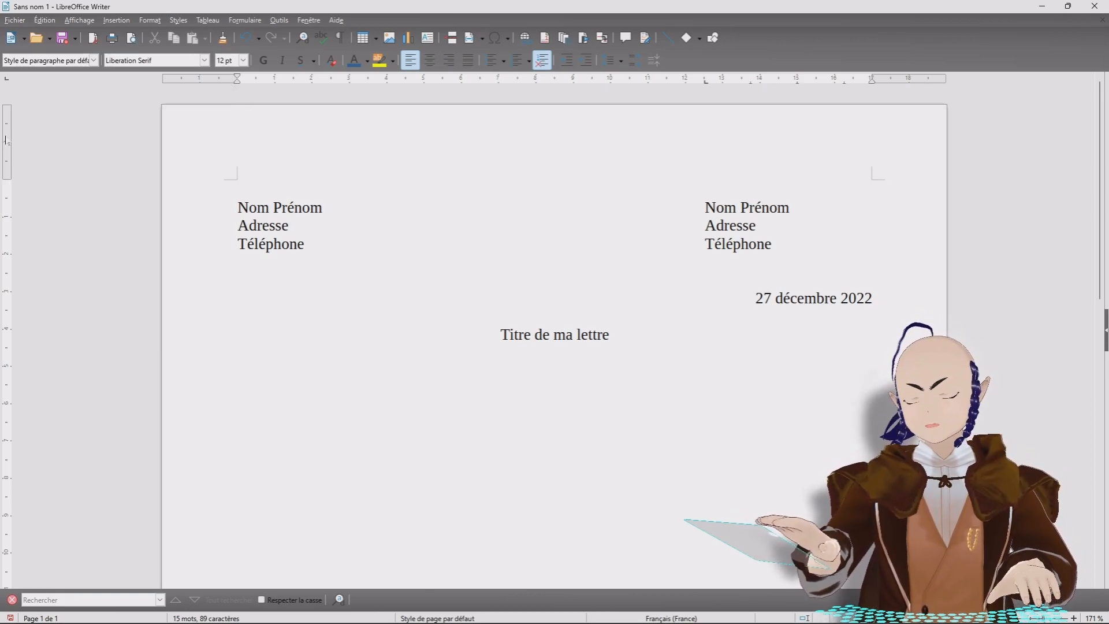
left_click_drag(7, 172, 6, 177)
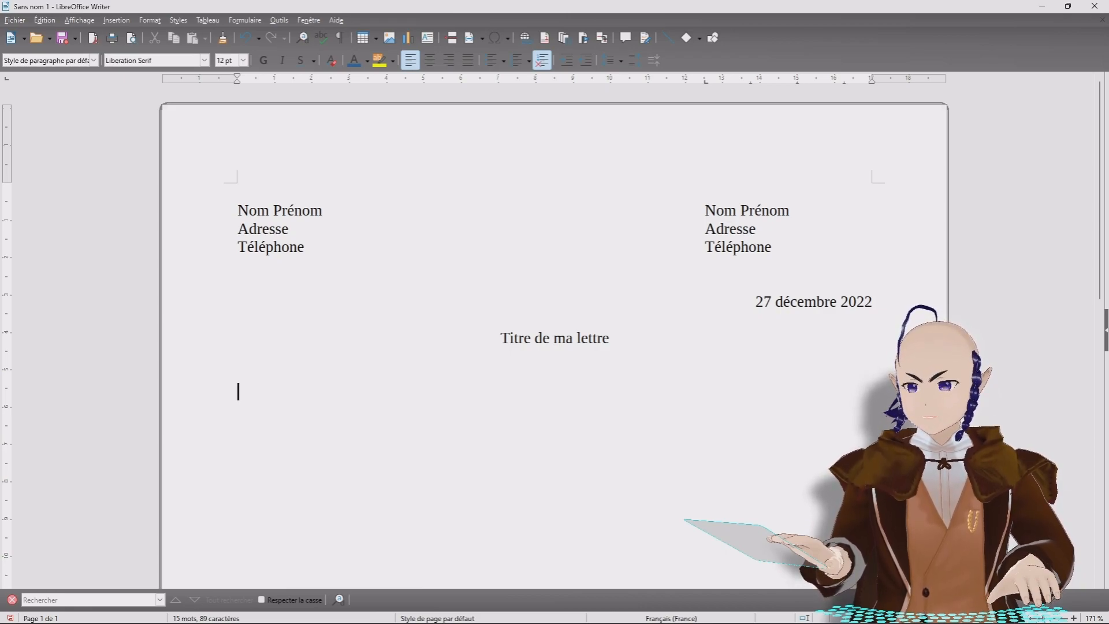
Step: Type 'Bonjour,' and a body paragraph starting 'je vous adresse ce message pour les raisons suivantes …'
type("Bonjour")
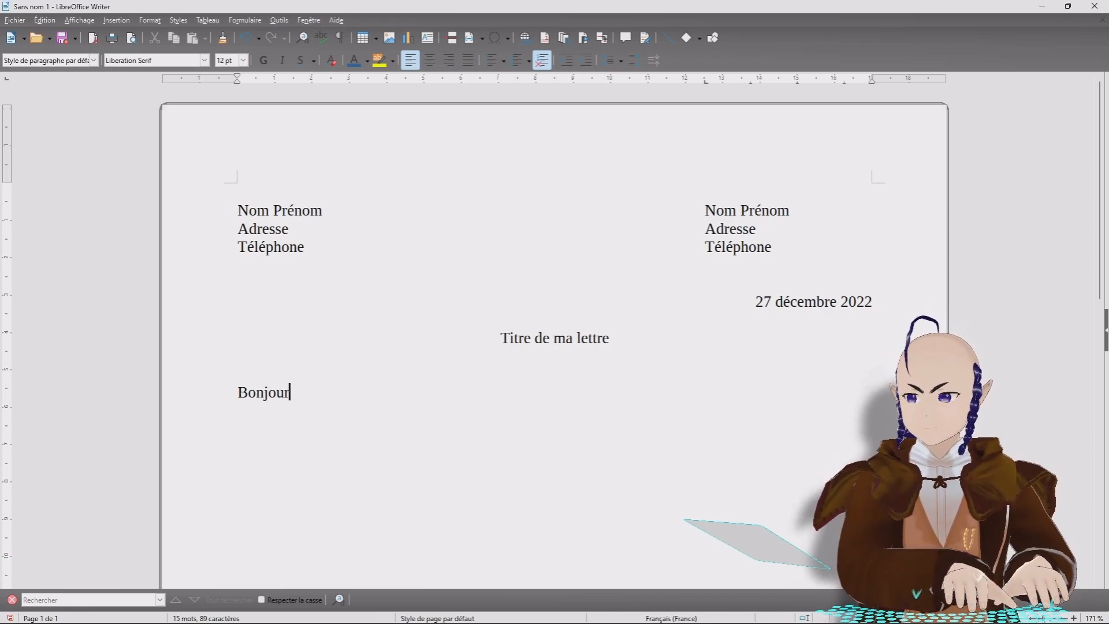
type(",")
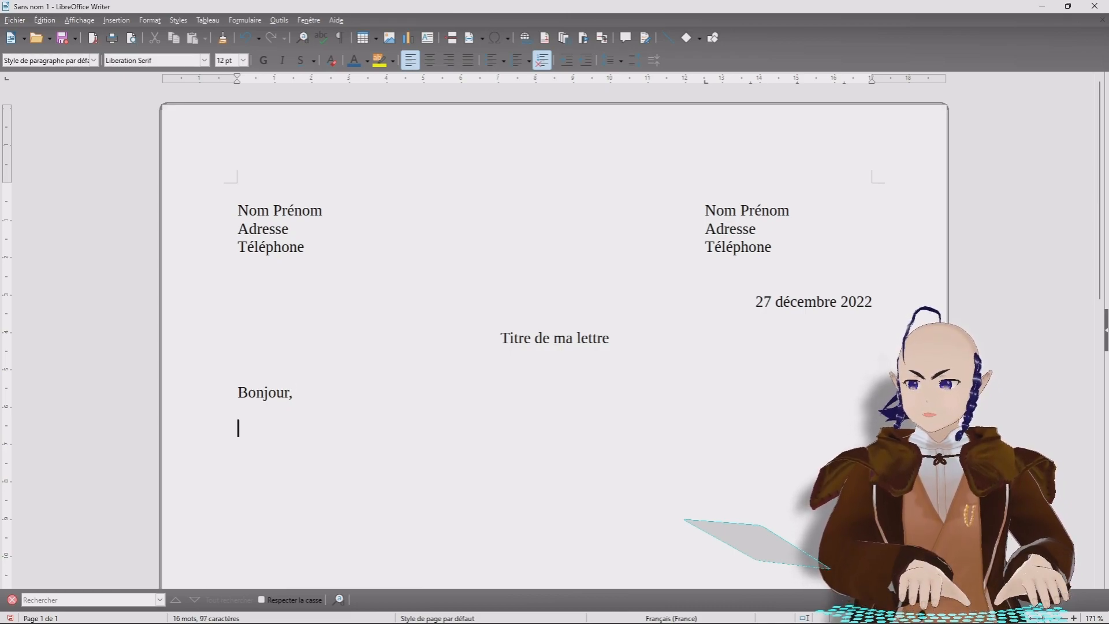
type("je vous adre")
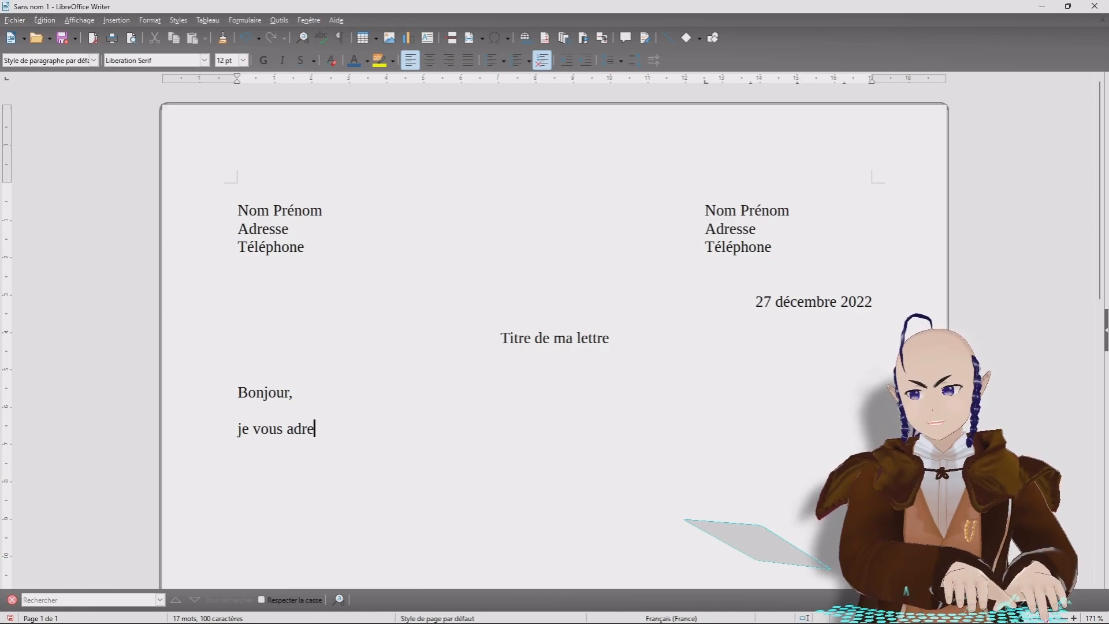
type("sse ce ")
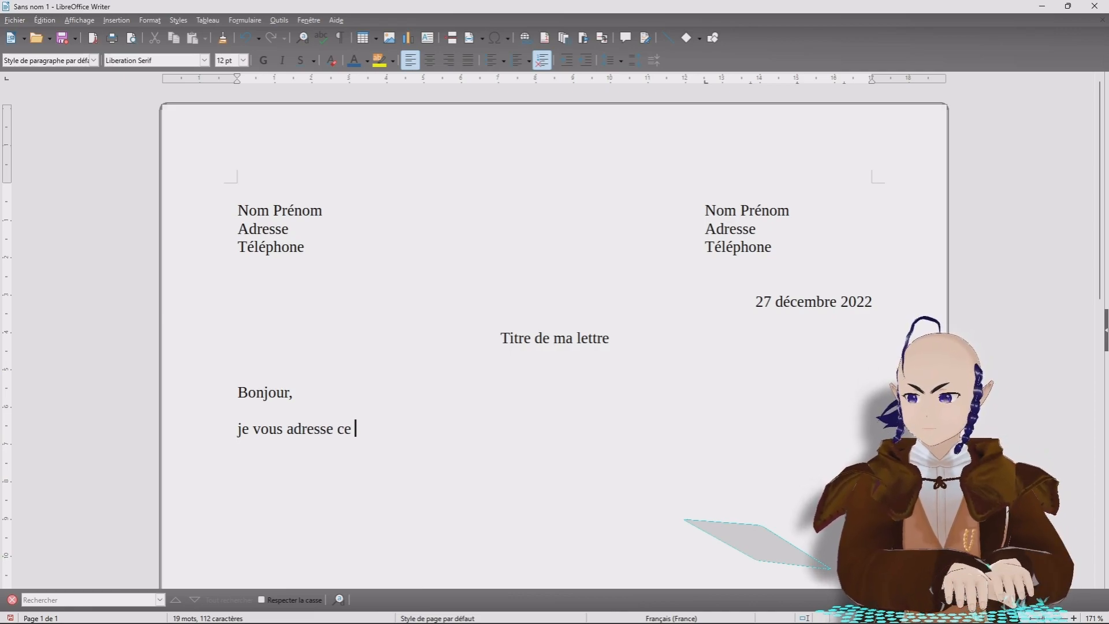
type("message")
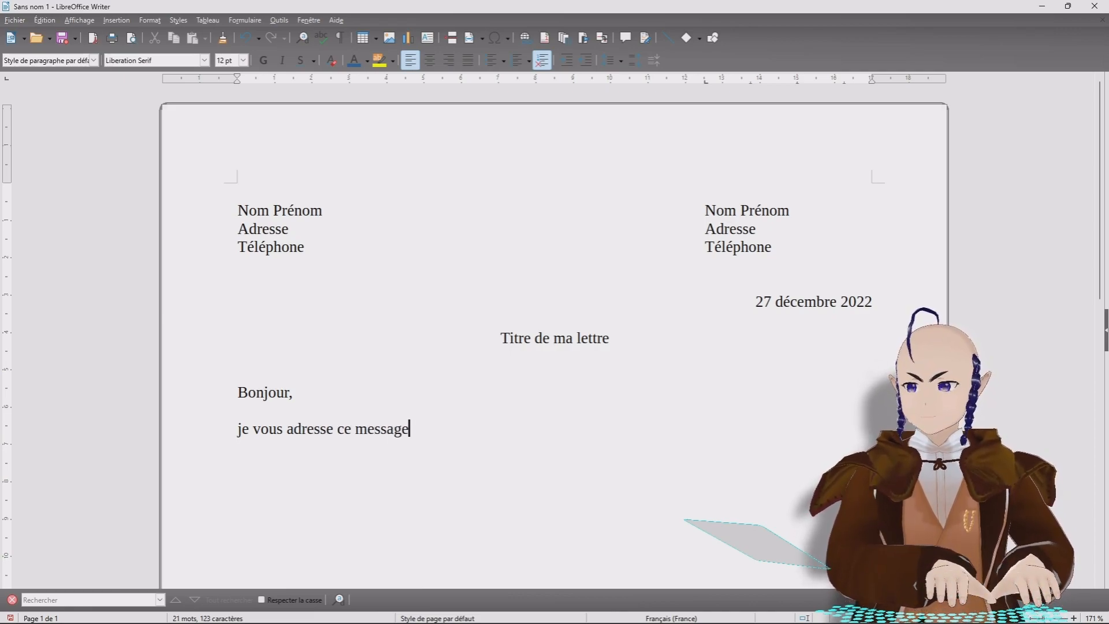
type(" pour mle")
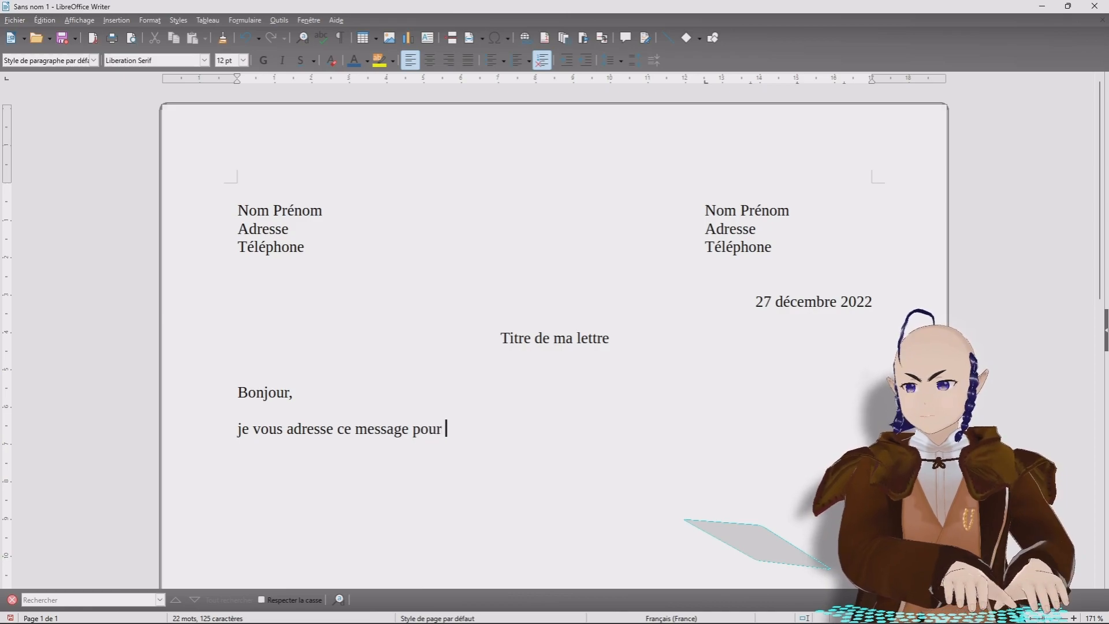
key("BackSpace")
key("BackSpace")
key("BackSpace")
type("le")
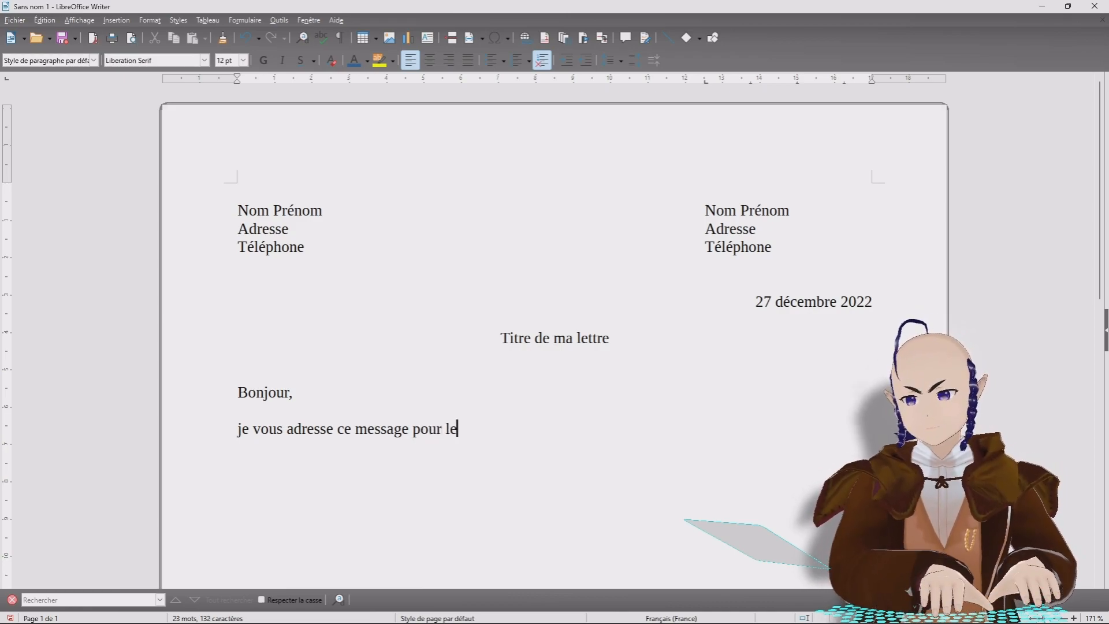
type("s raisons ")
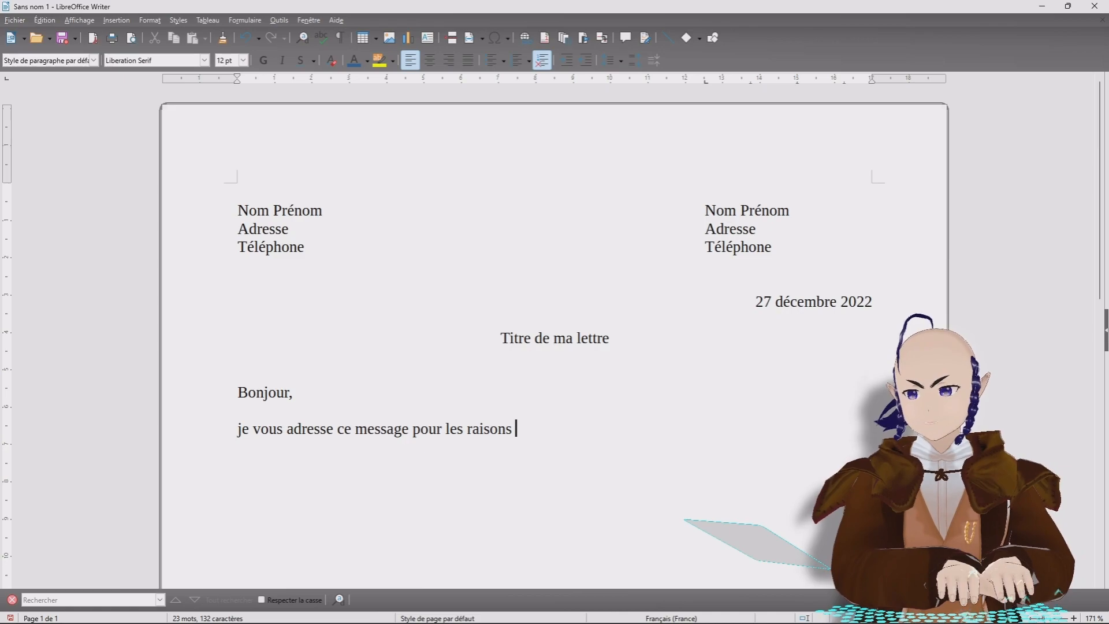
type("suivantes")
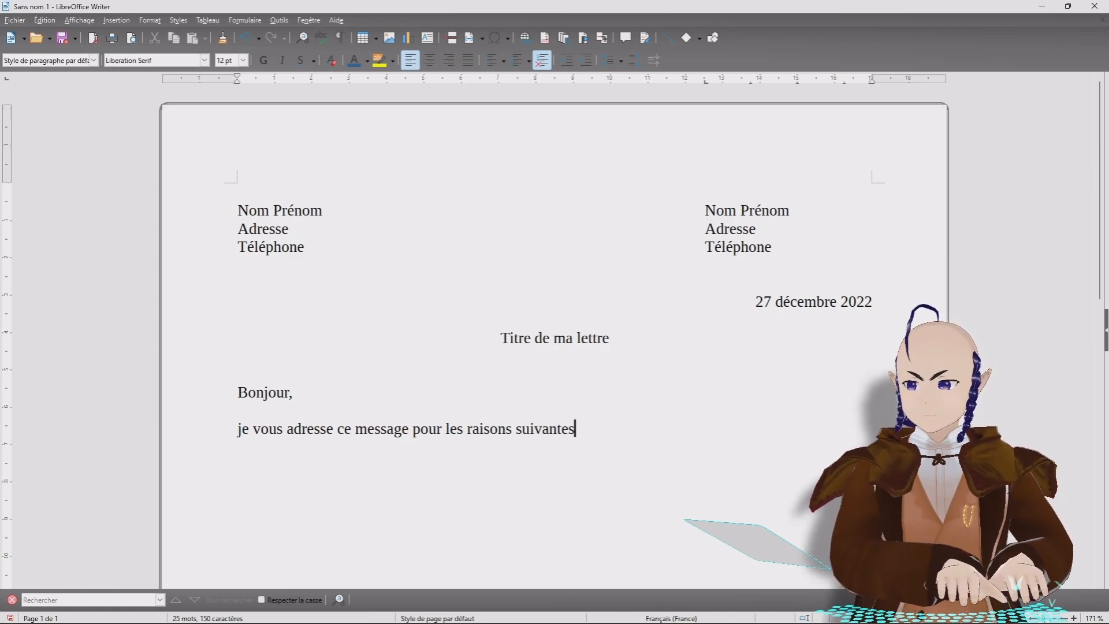
type(" .")
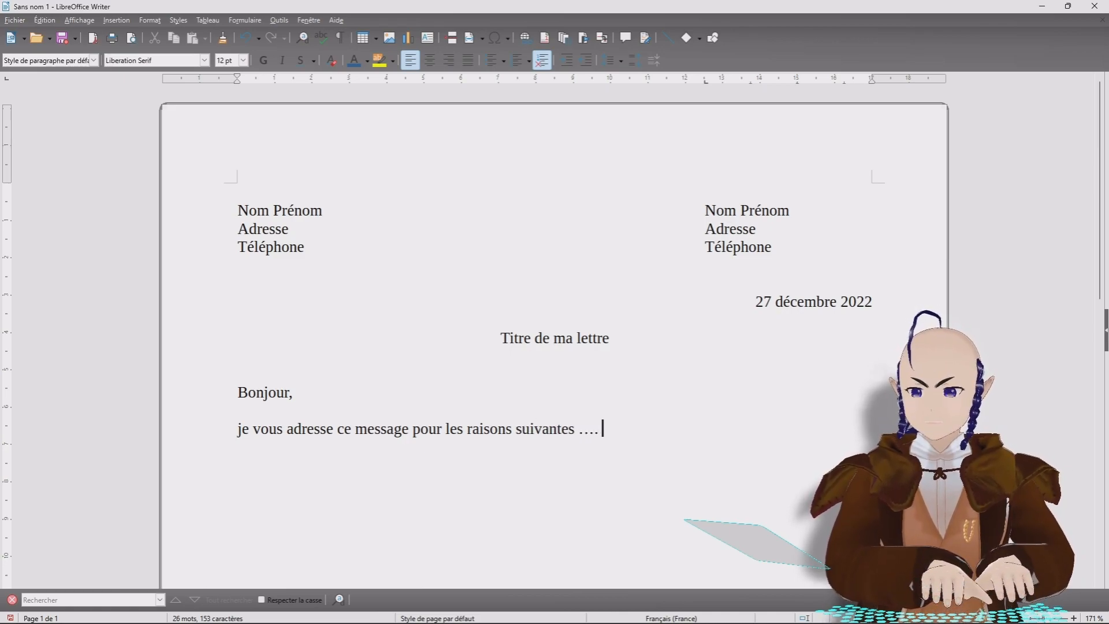
type(".. dxc dxcwxcxwcxwcxwcxw  cxc x")
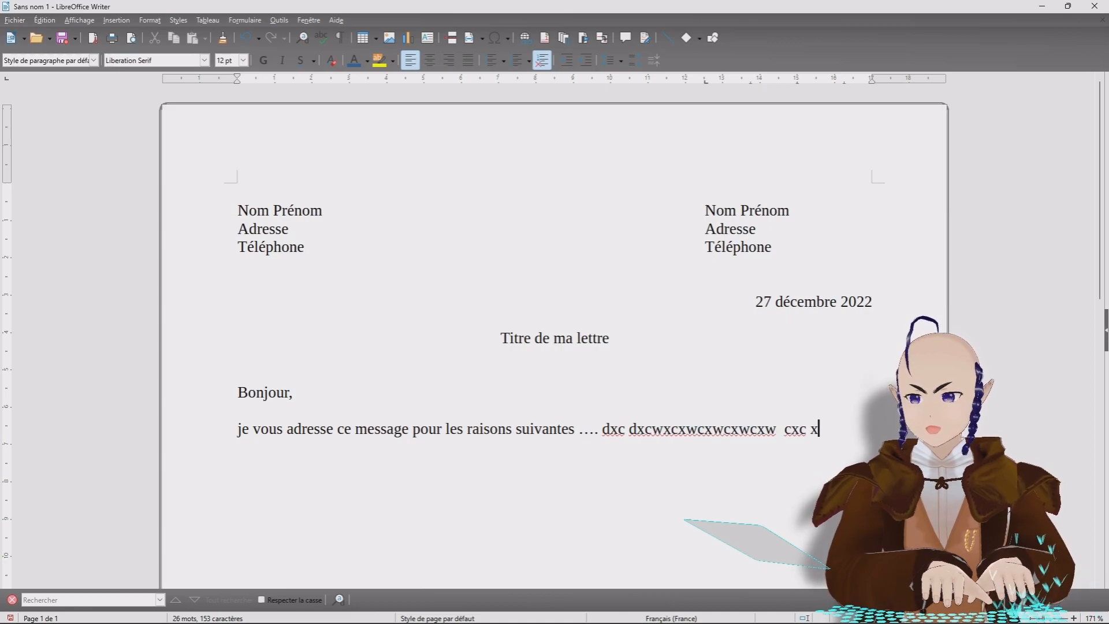
type("wxcwcxw cxw  cxw cx")
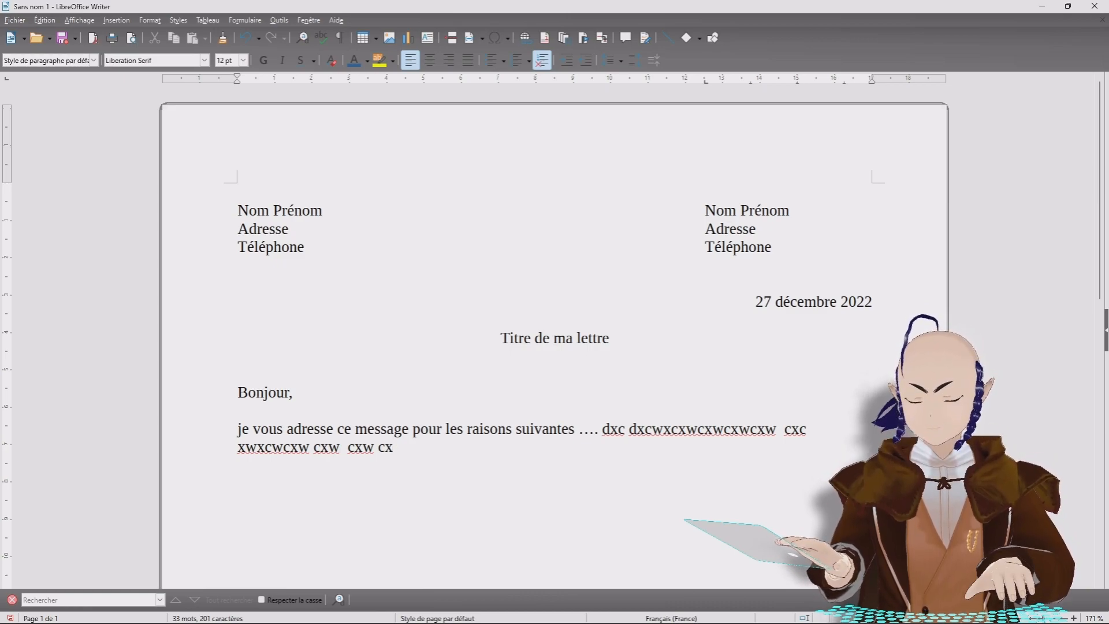
Step: Indent the body paragraph from the left margin on the ruler
key("Up")
key("Home")
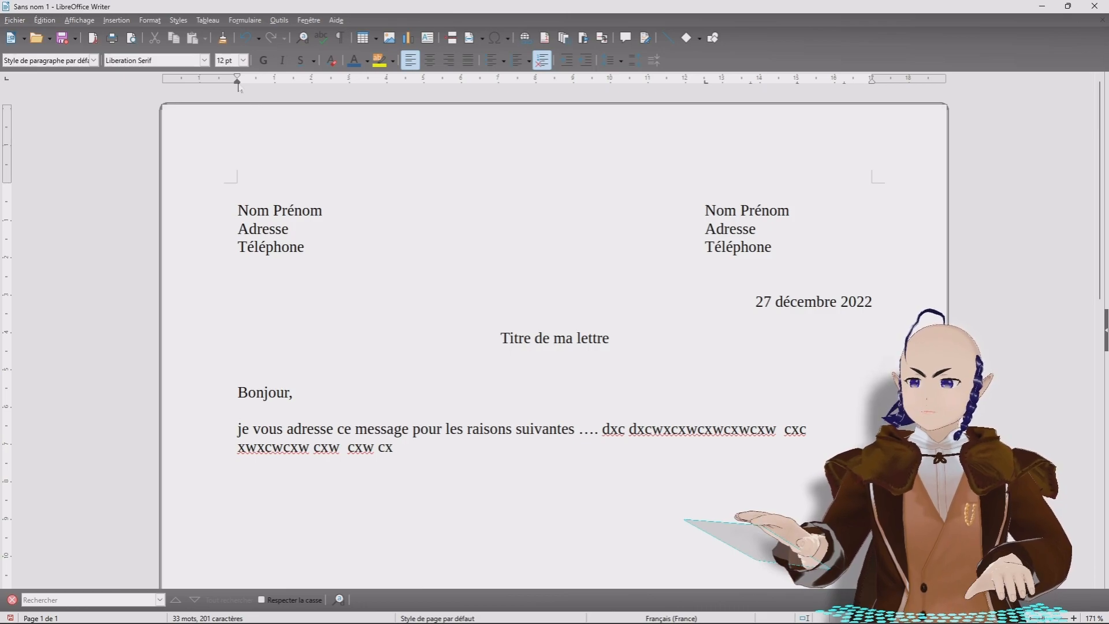
left_click_drag(239, 87, 296, 97)
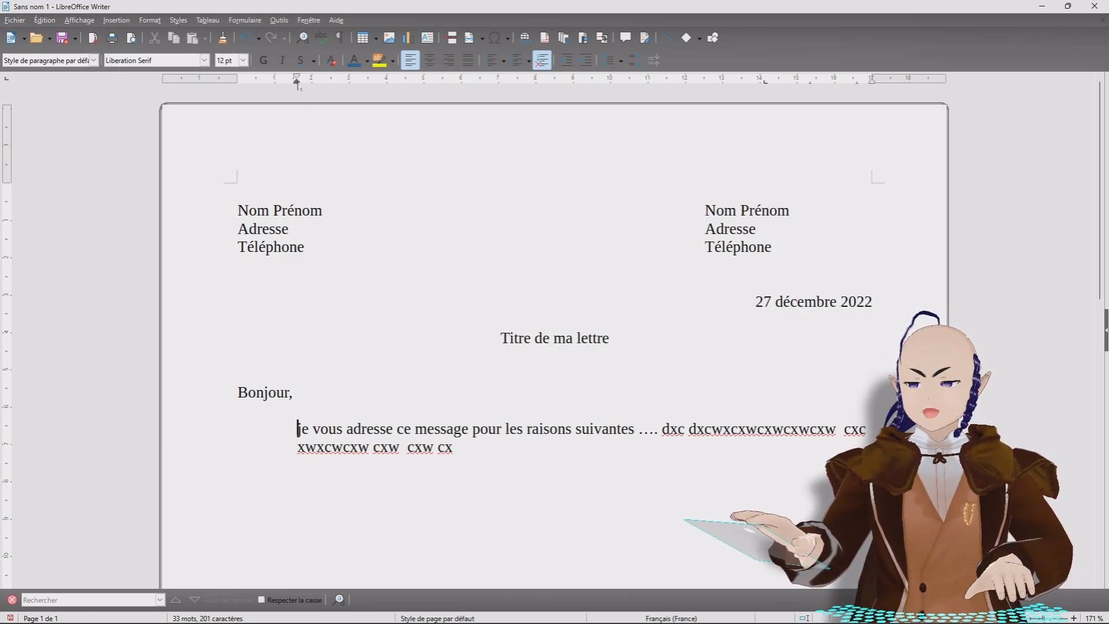
Step: Change the body paragraph to a first-line indent, add filler and start a new paragraph
left_click_drag(296, 84, 237, 84)
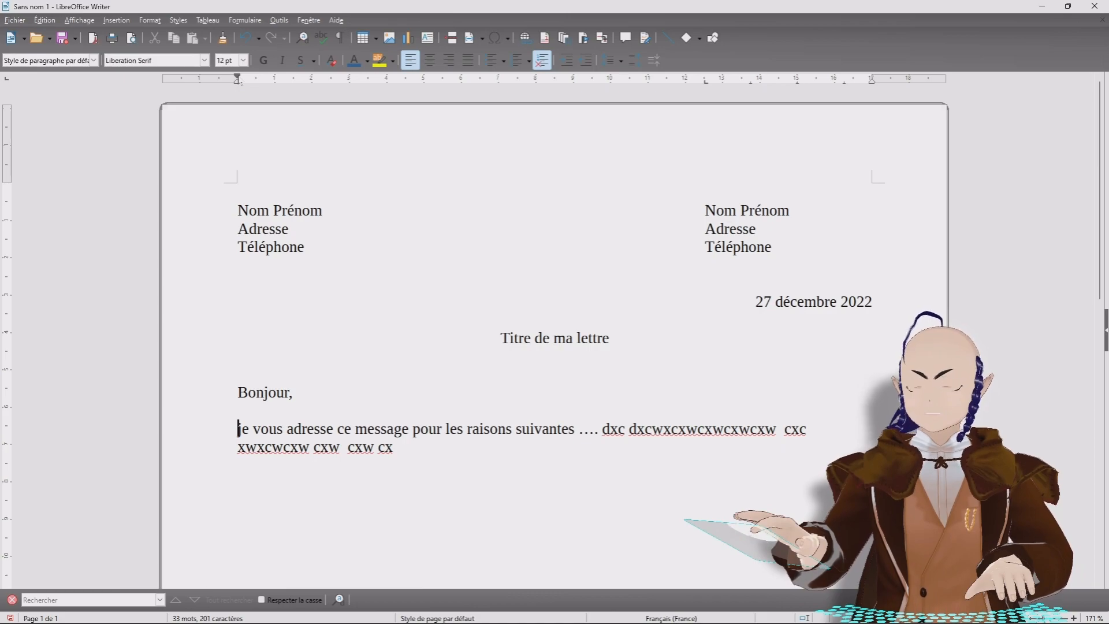
left_click_drag(237, 78, 285, 78)
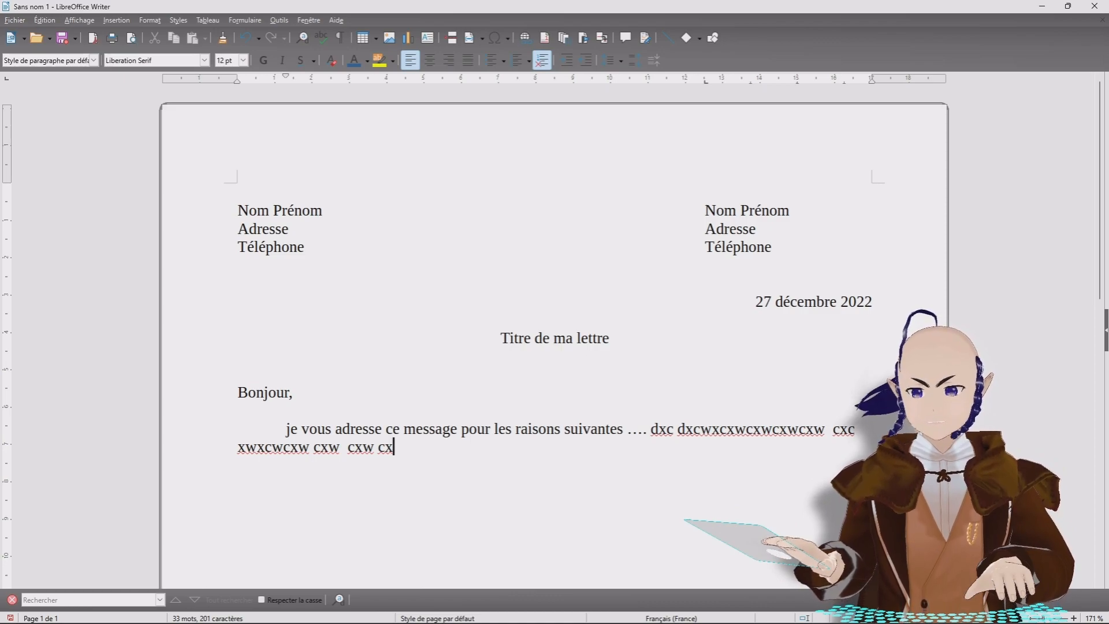
type("wx<wx  w<x<w")
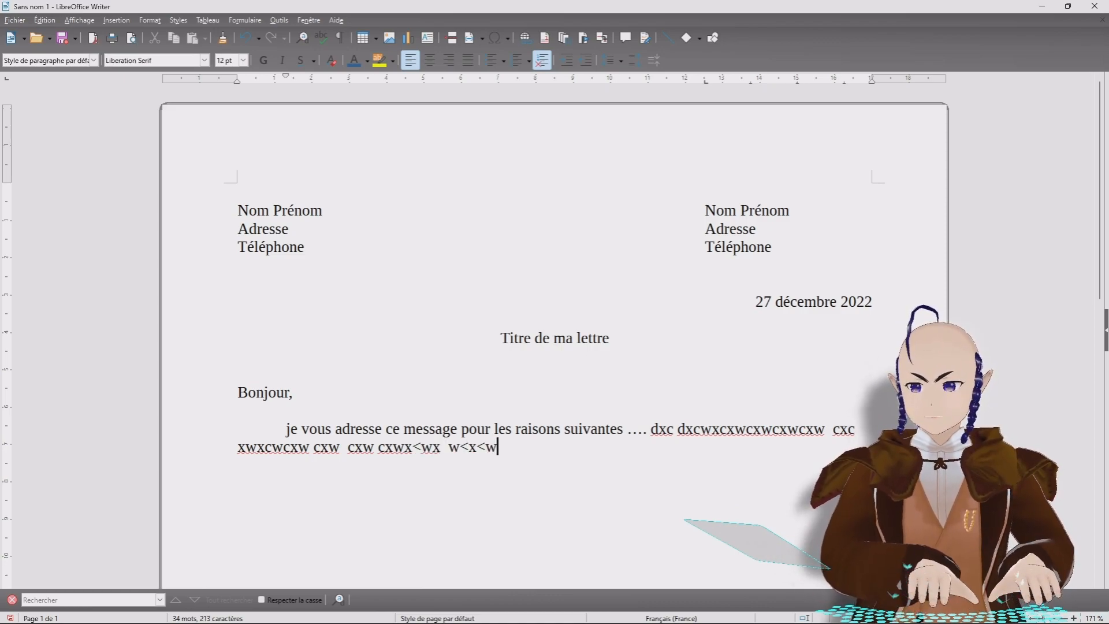
key("Return")
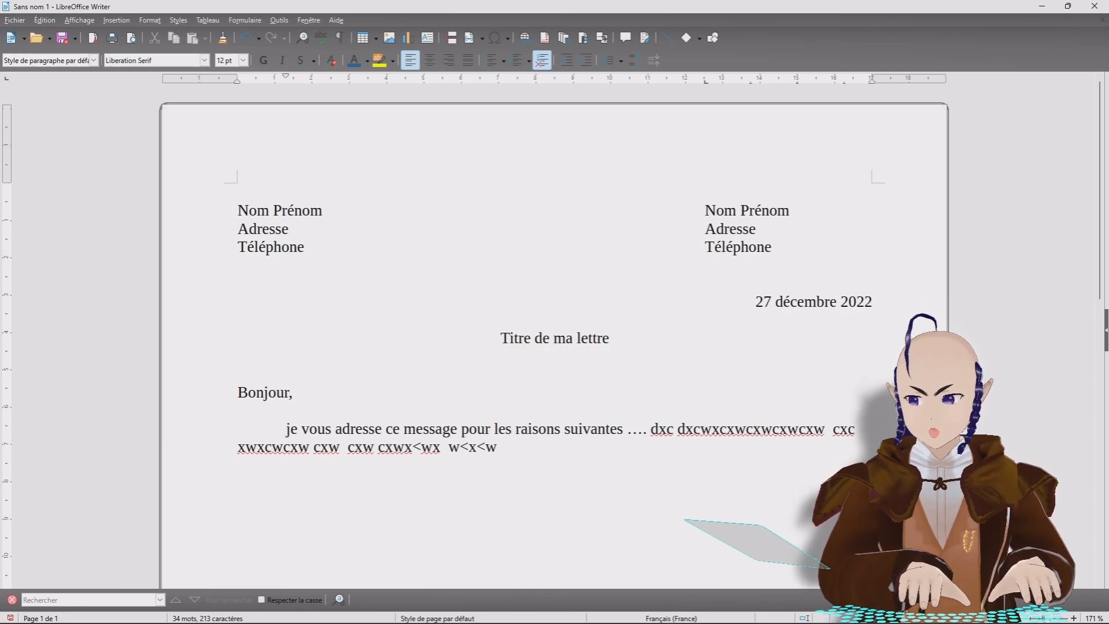
Step: Type filler in the second paragraph and extend the first paragraph with more filler
type("xcxwxcxwxcxwxcxwx")
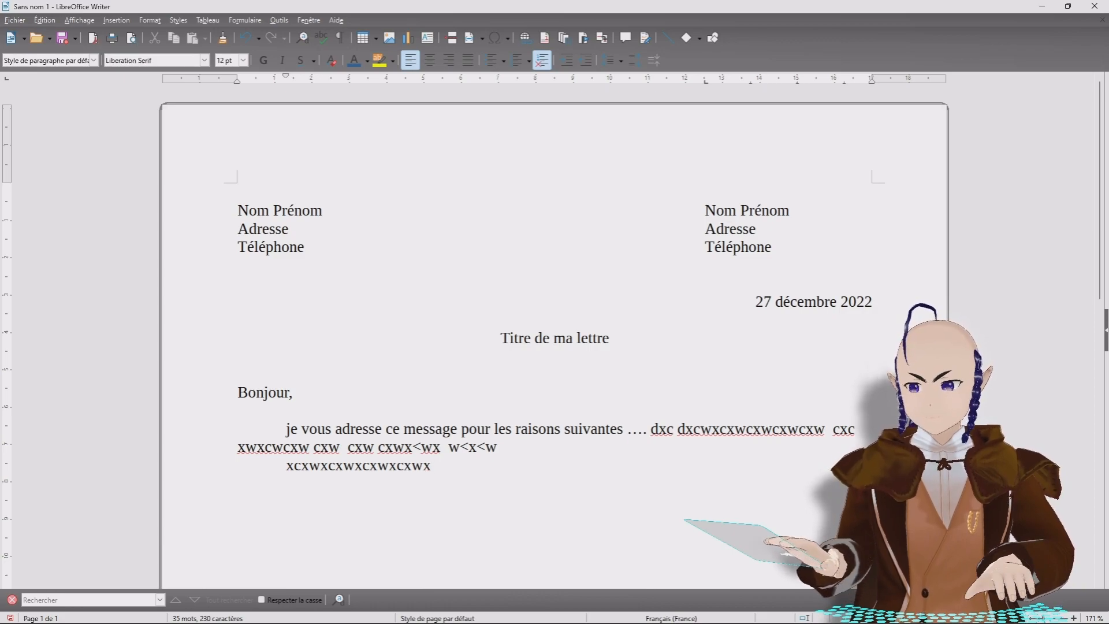
left_click(498, 447)
type("hgjk")
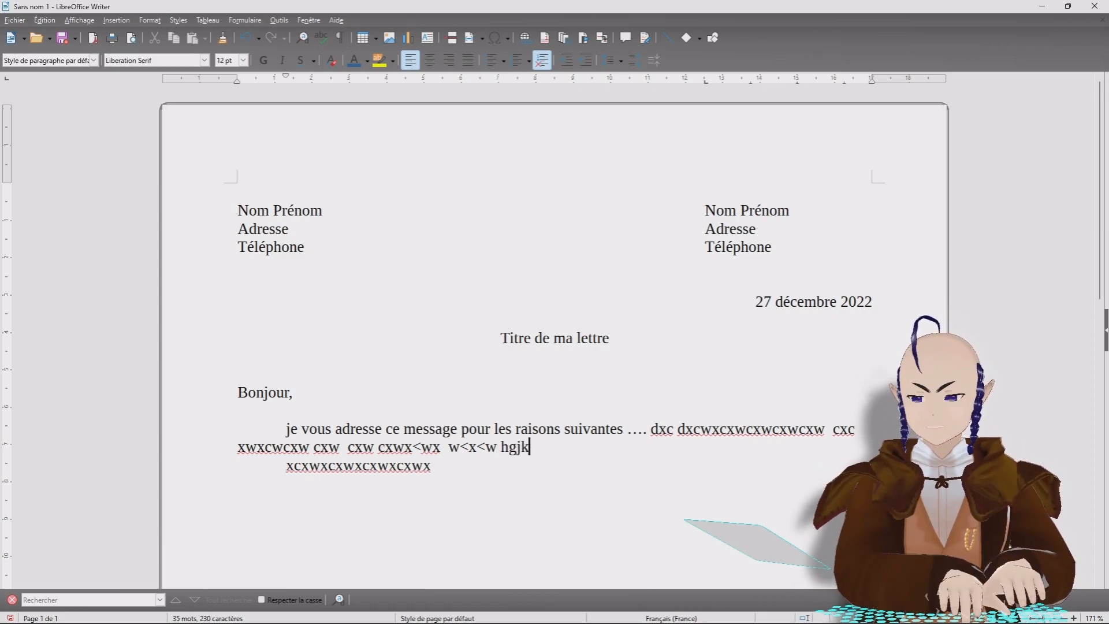
type("kkkkkkk hjkkkkkkkkkkk")
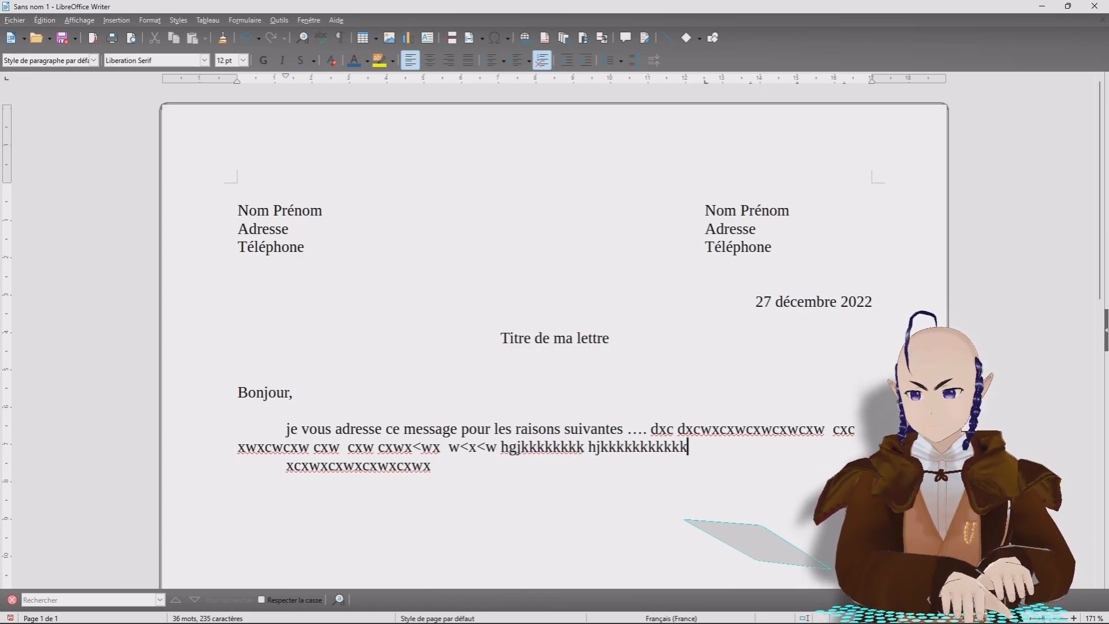
type("kk hjkkkkkkkkkkkkkkk huj")
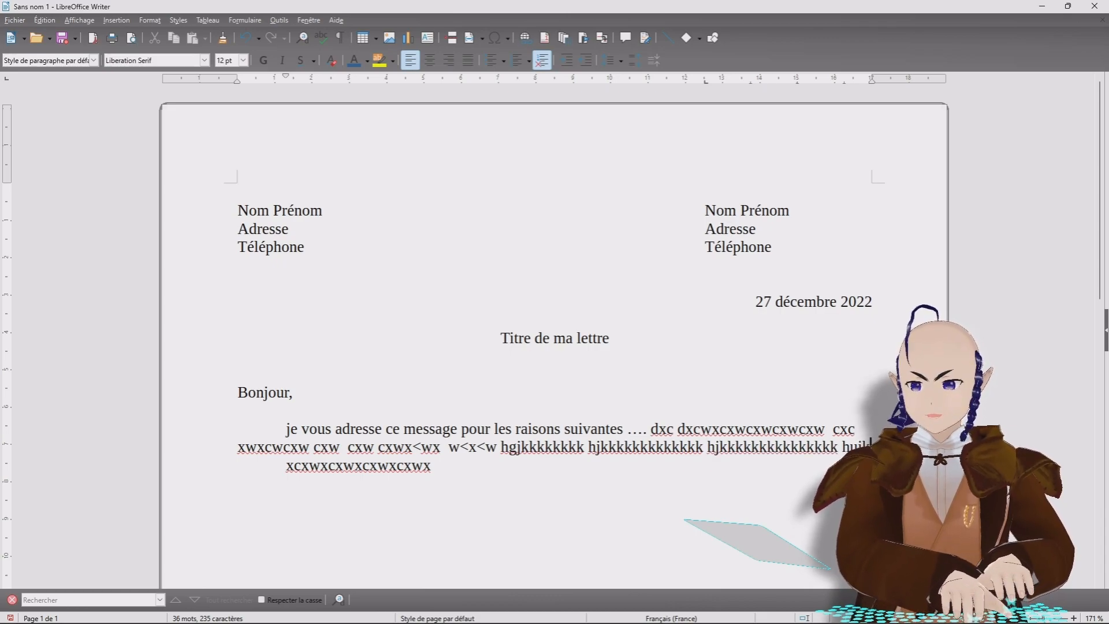
type("kkkkk")
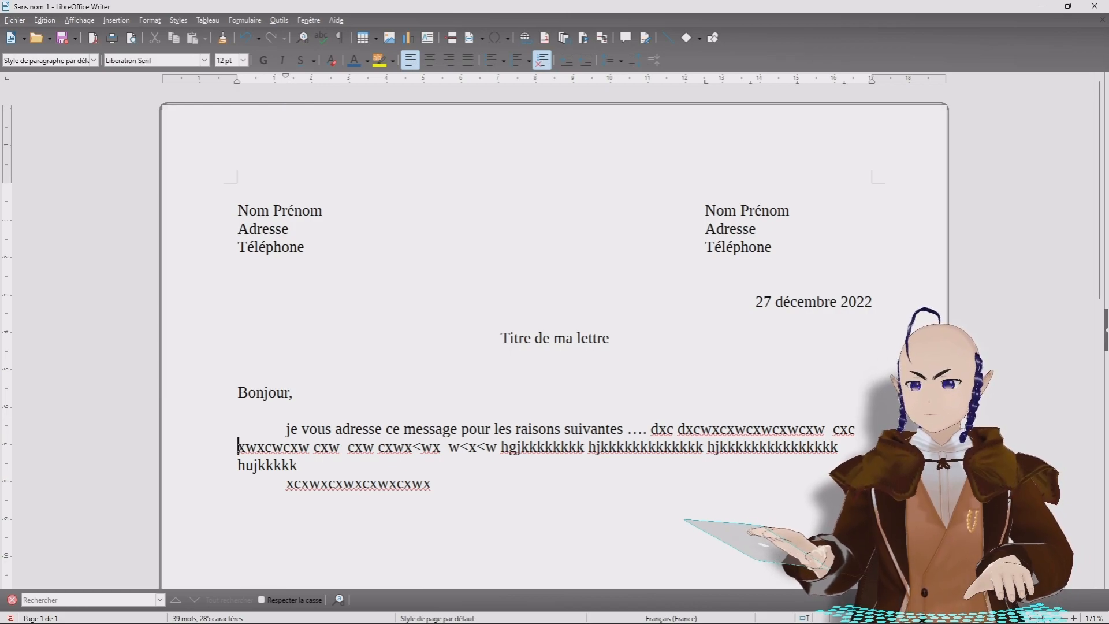
Step: Delete the filler text after 'je vous adresse ce message pour les raisons suivantes …'
left_click(755, 301)
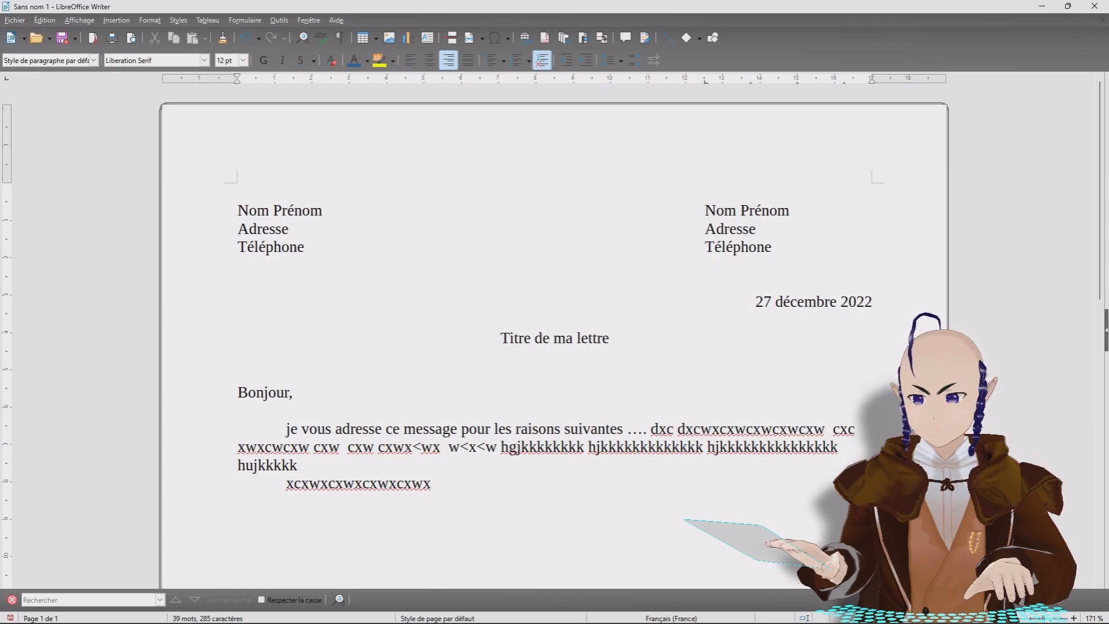
left_click_drag(432, 483, 651, 429)
left_click(298, 465)
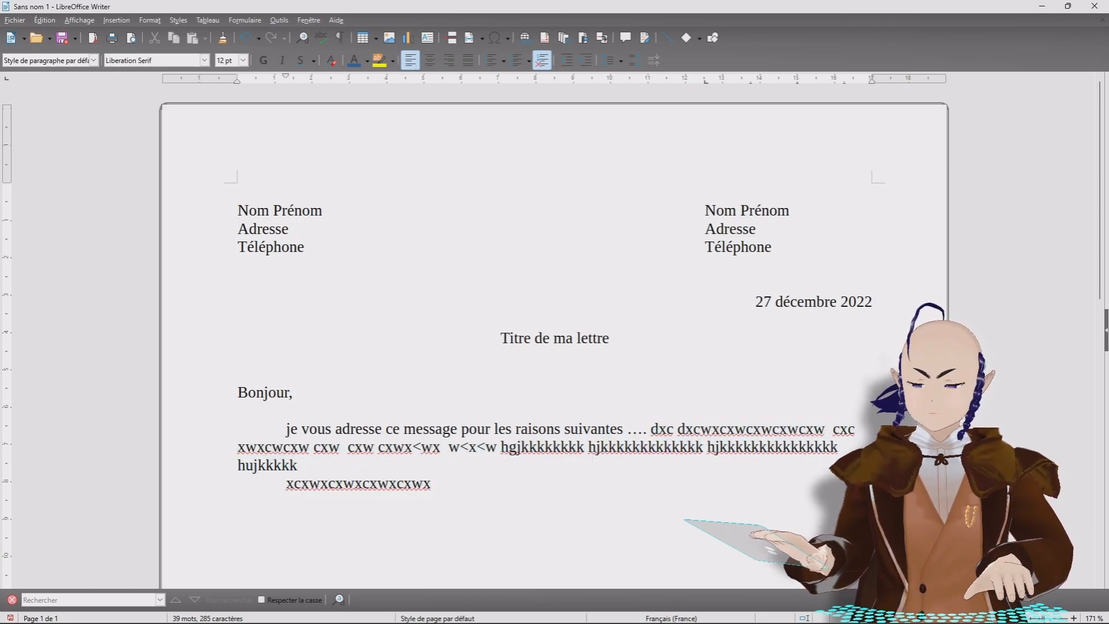
left_click(238, 356)
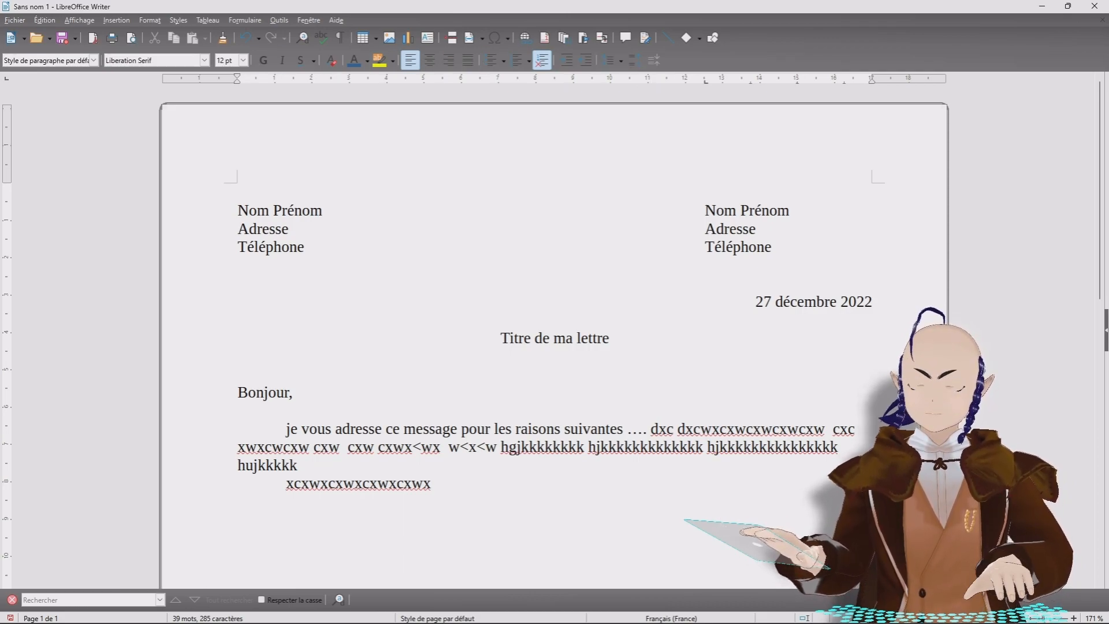
left_click_drag(431, 483, 651, 429)
key("Delete")
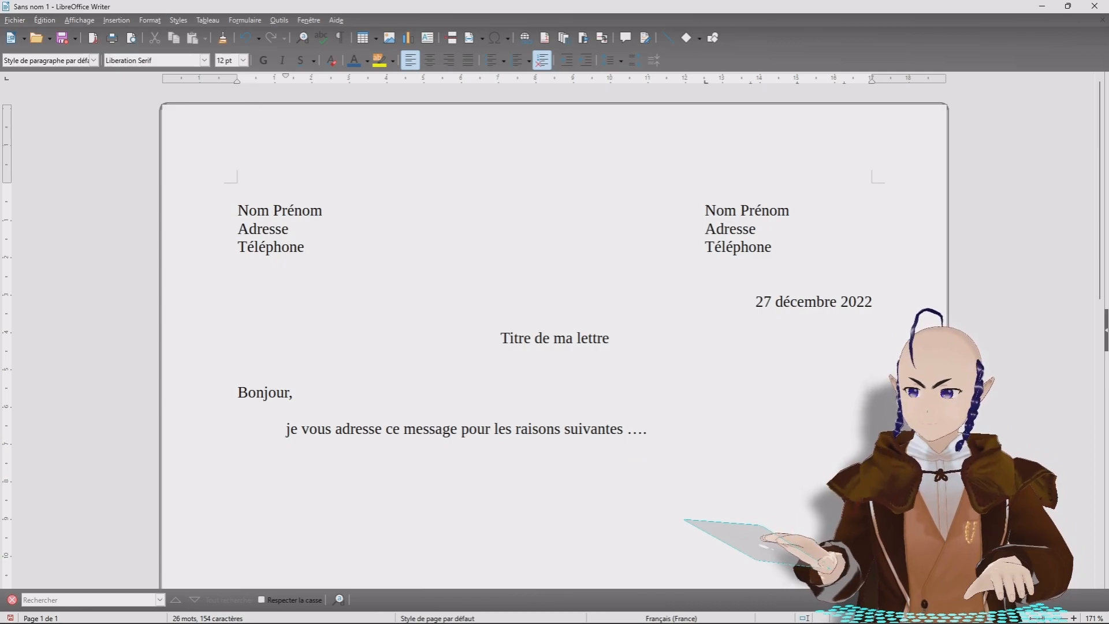
left_click_drag(304, 248, 323, 210)
Step: Make the left Nom Prénom and Adresse bold italic and its Téléphone line blue
left_click(238, 283)
left_click(263, 60)
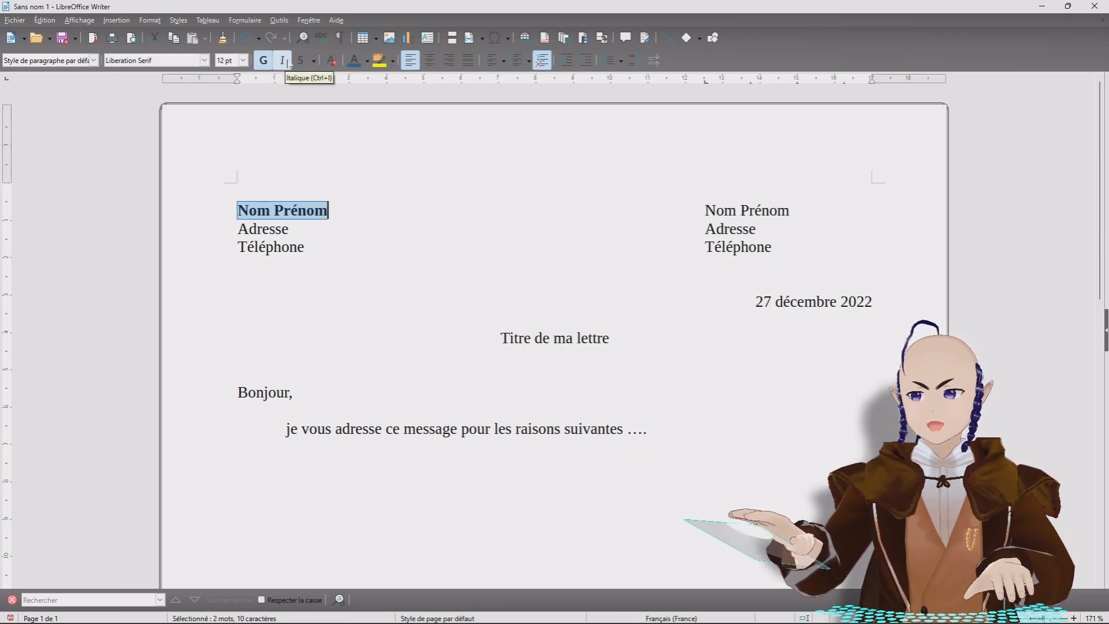
left_click(282, 60)
left_click_drag(237, 228, 290, 228)
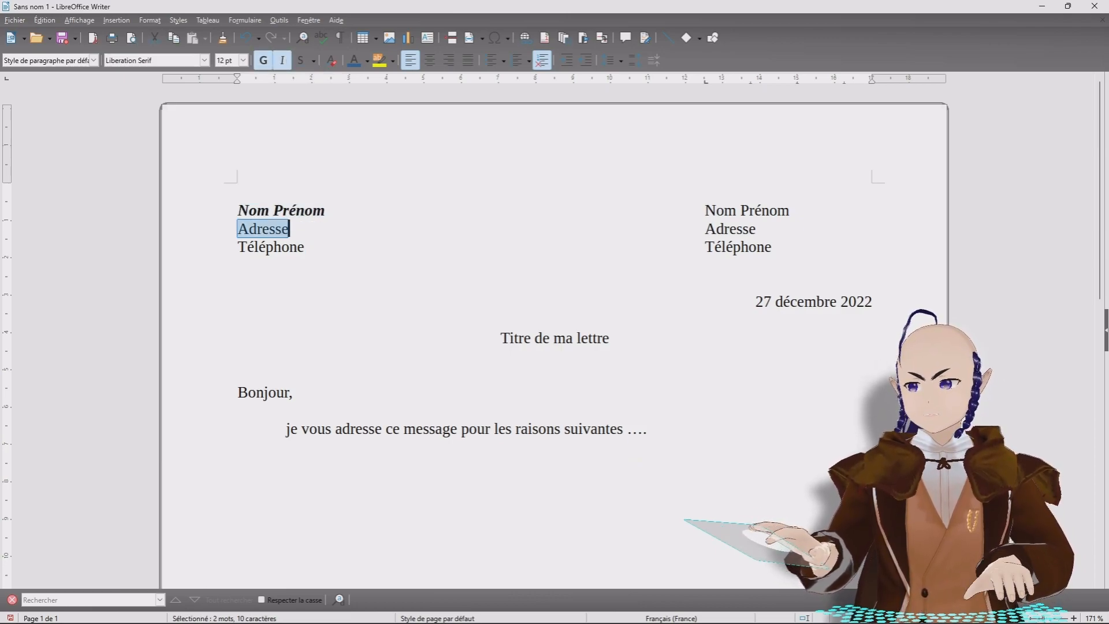
left_click(263, 60)
left_click(282, 60)
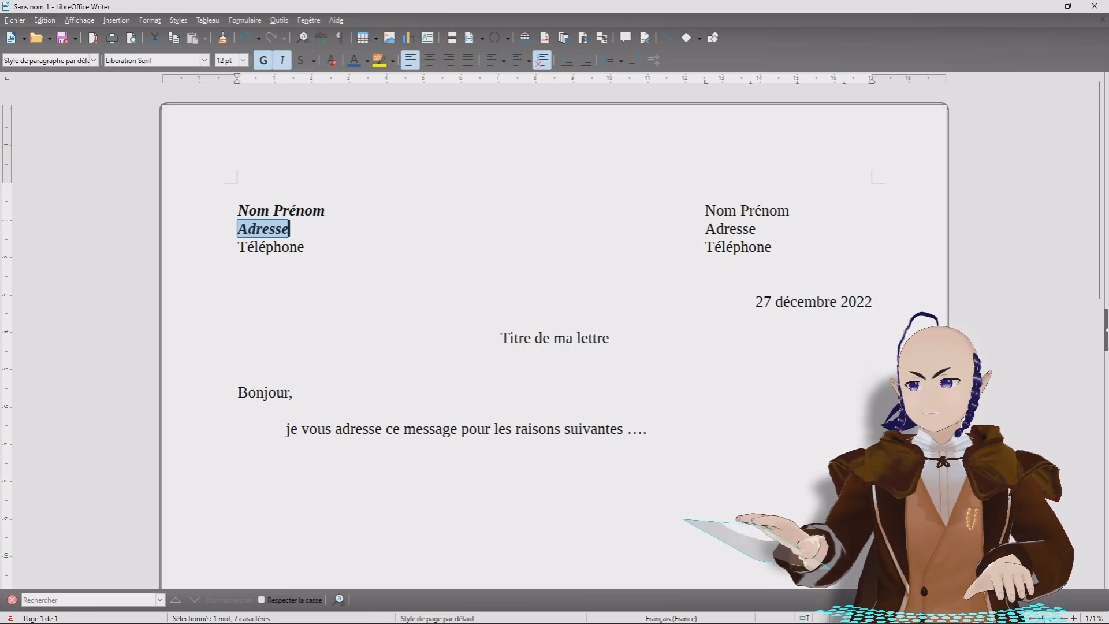
left_click_drag(237, 247, 305, 246)
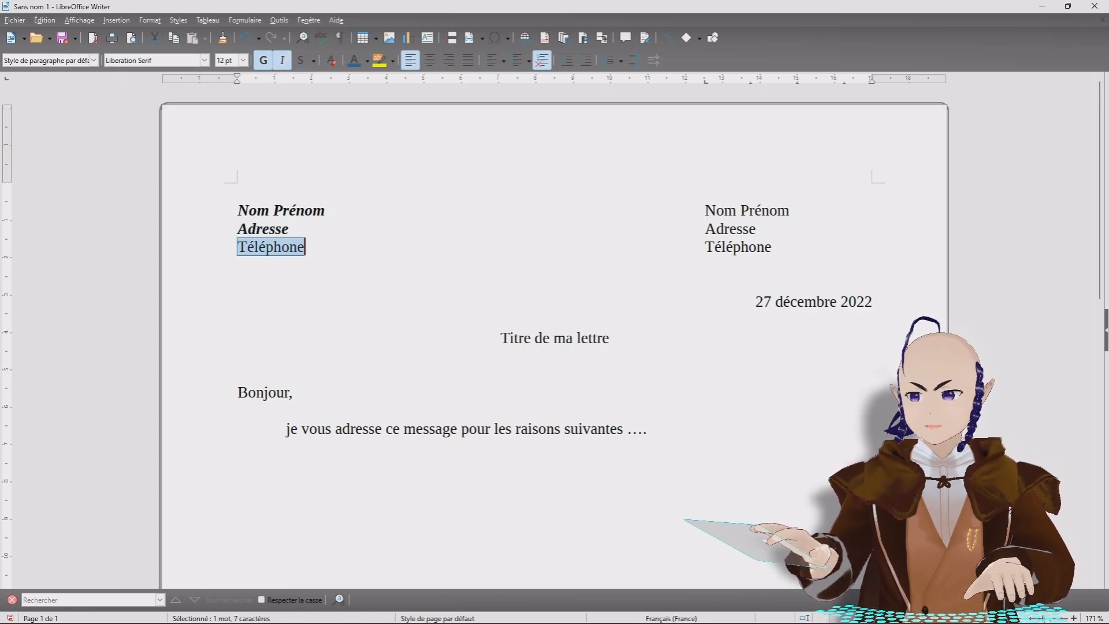
left_click(354, 60)
key("ctrl+Home")
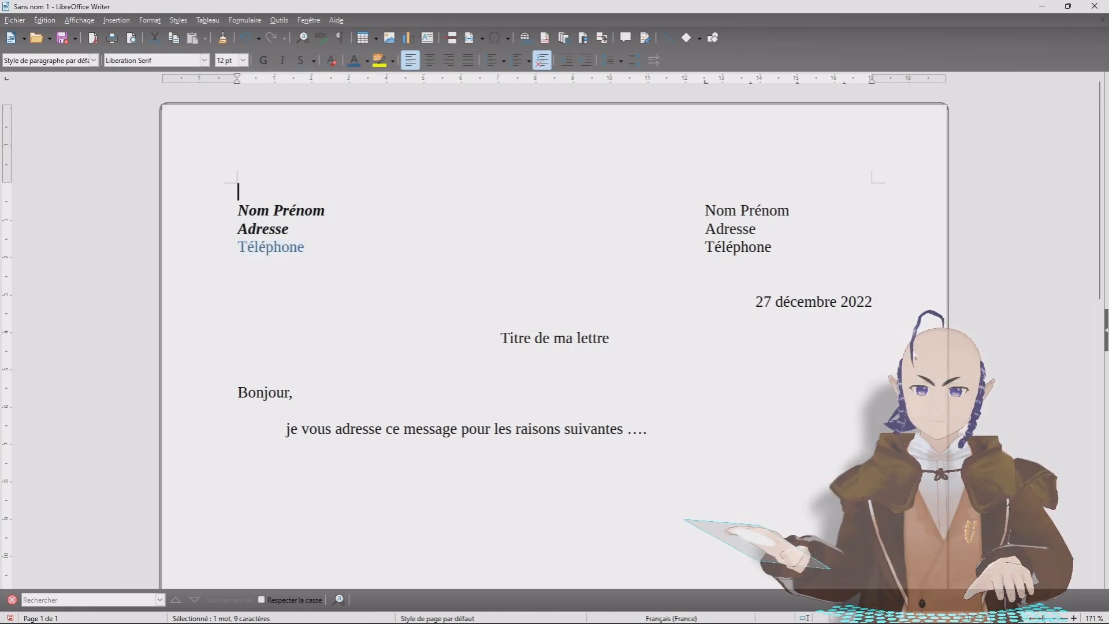
Step: Apply bold italic to the right-hand Nom Prénom and Adresse and colour its Téléphone blue
left_click_drag(705, 210, 791, 210)
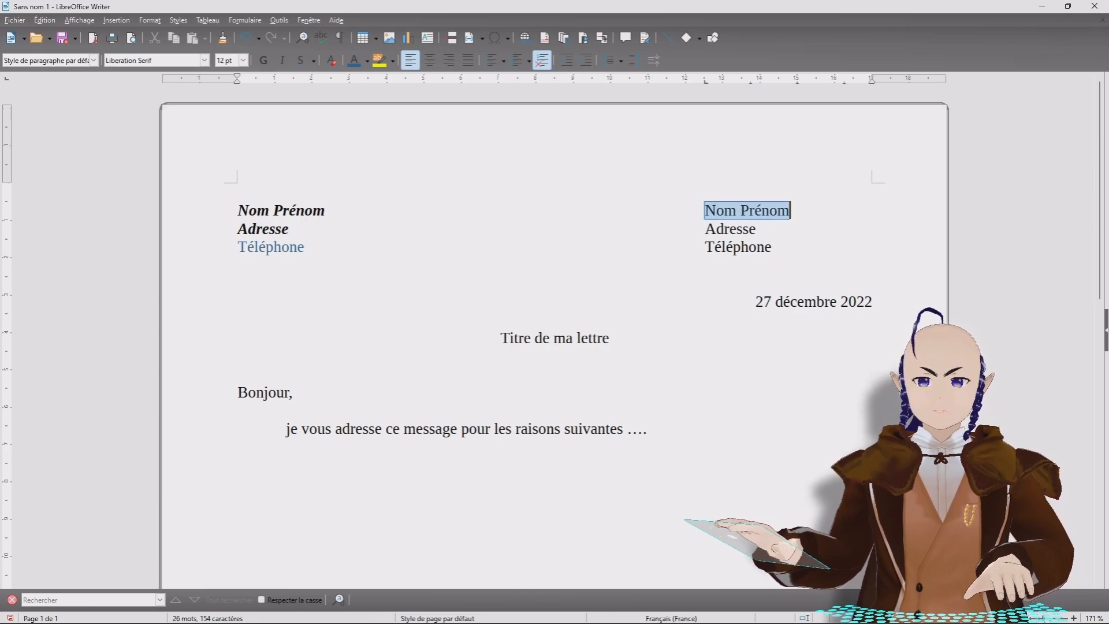
left_click(263, 60)
left_click(282, 60)
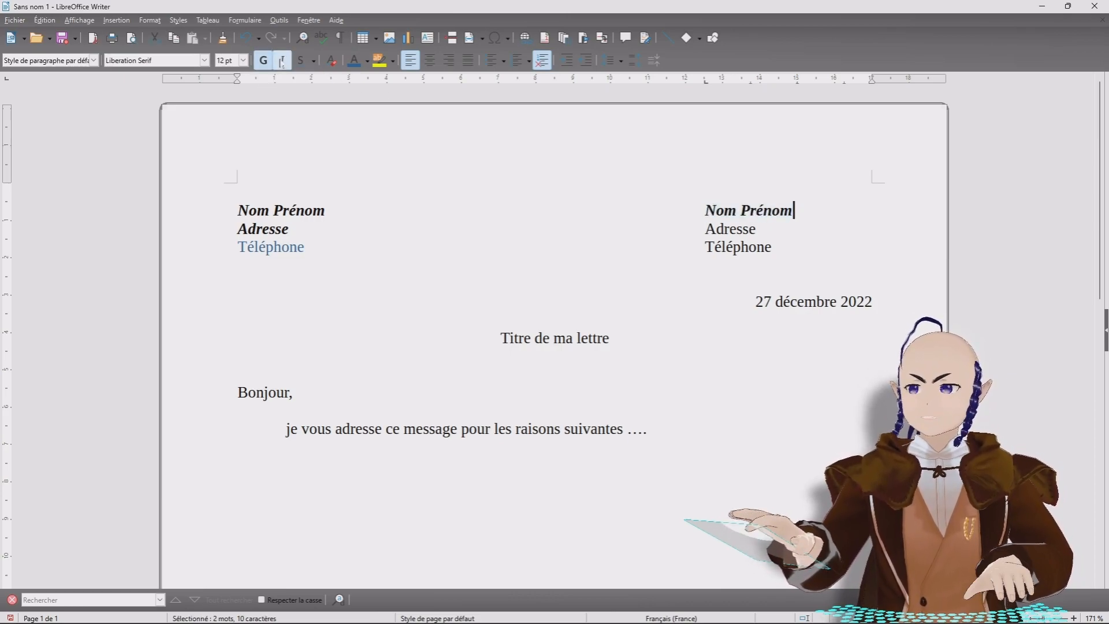
left_click_drag(706, 228, 773, 246)
left_click(263, 60)
left_click(281, 60)
left_click(354, 60)
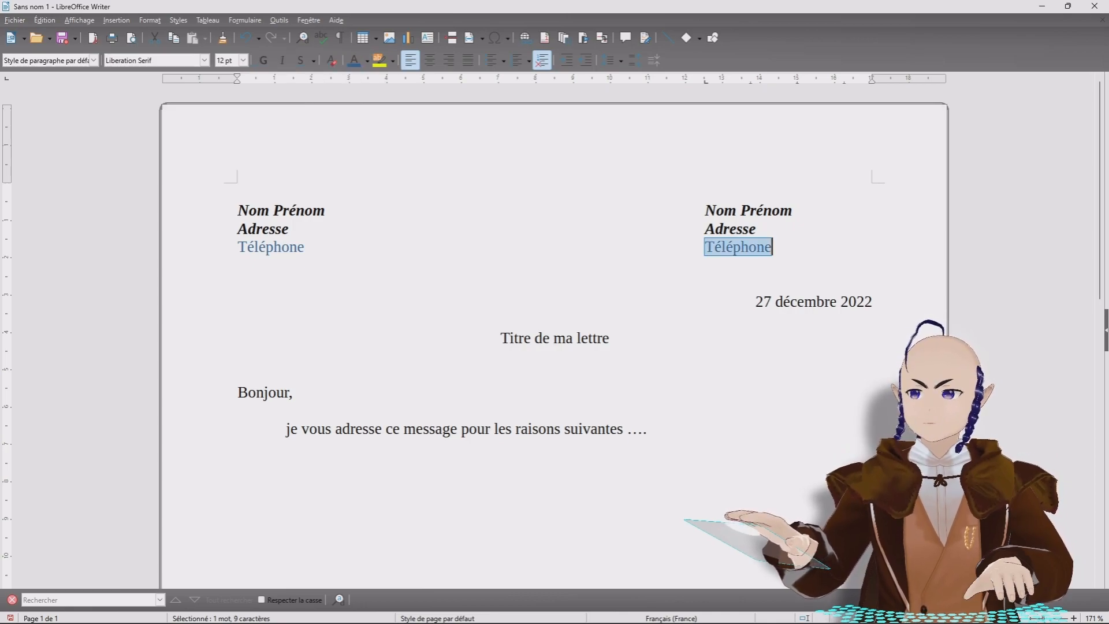
left_click(705, 210)
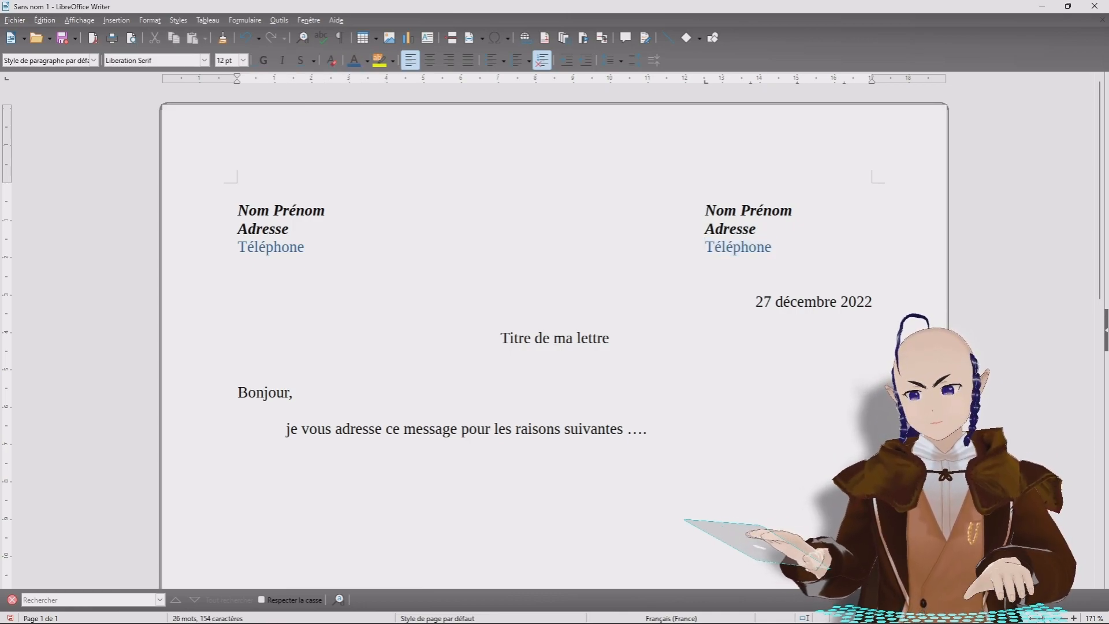
Step: Set the title 'Titre de ma lettre' to 16 pt with underline
left_click_drag(500, 338, 609, 338)
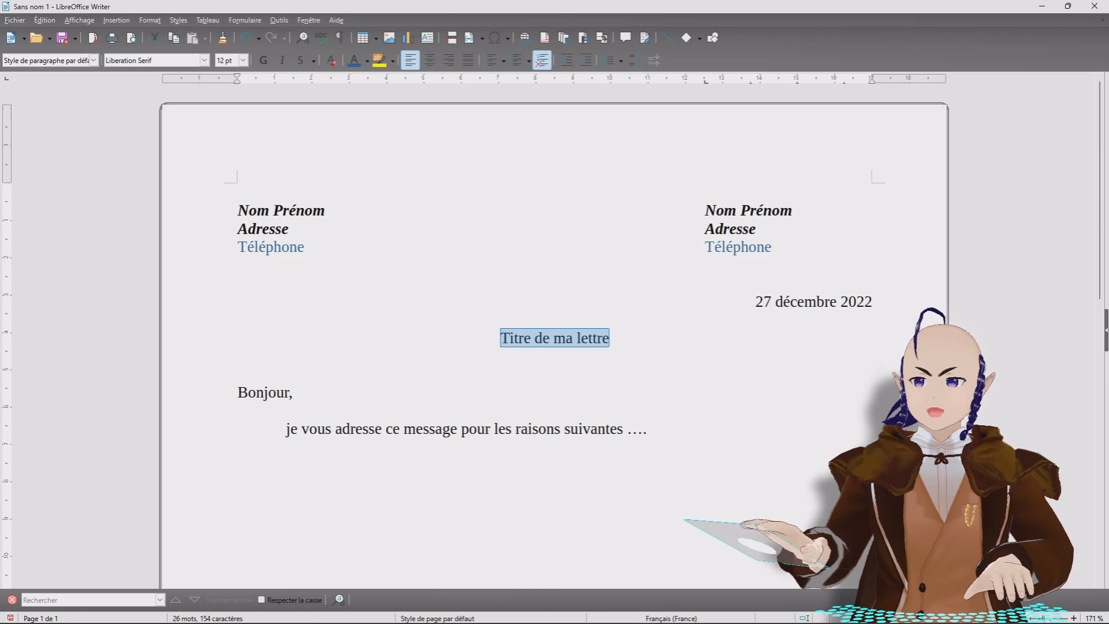
left_click(244, 60)
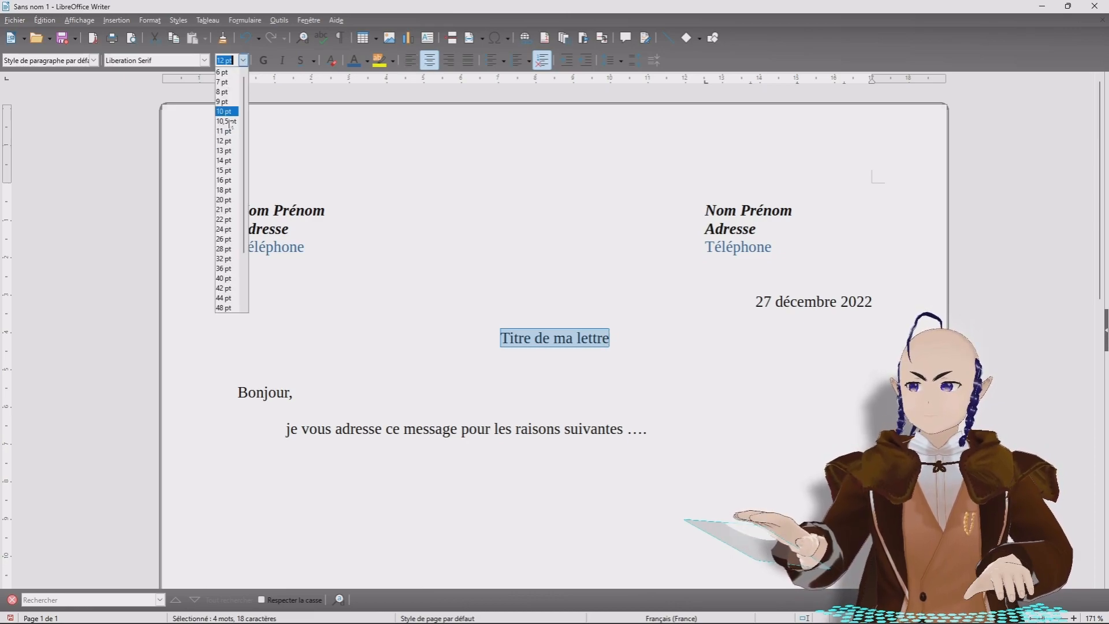
left_click(227, 176)
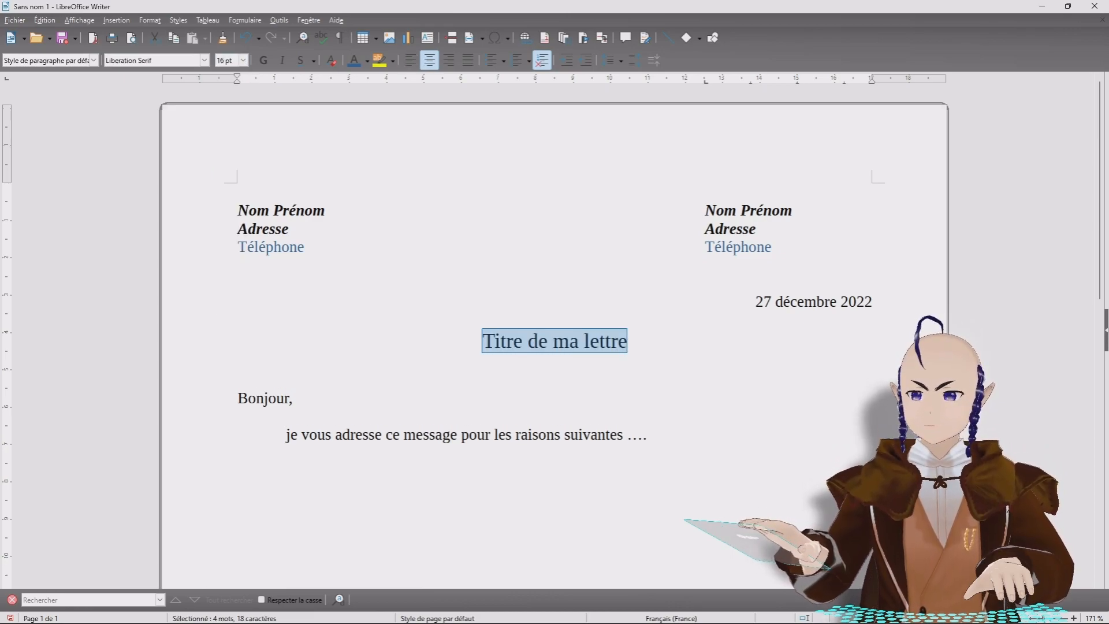
left_click(300, 60)
key("ctrl+Home")
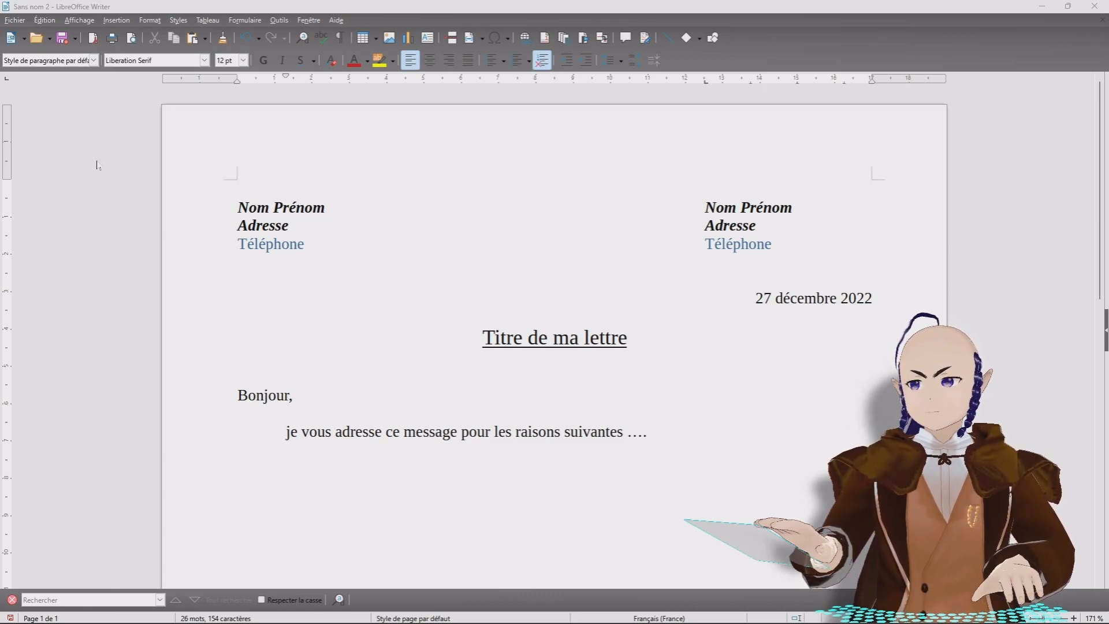
Step: Open Enregistrer sous… from the Save dropdown in the test folder
left_click(75, 41)
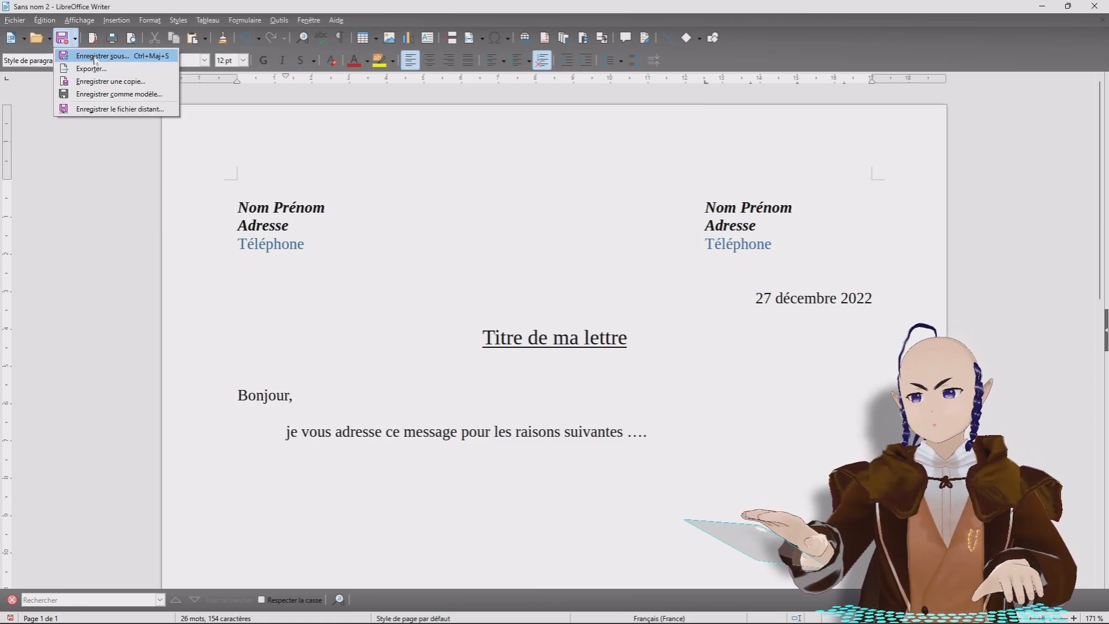
left_click(94, 56)
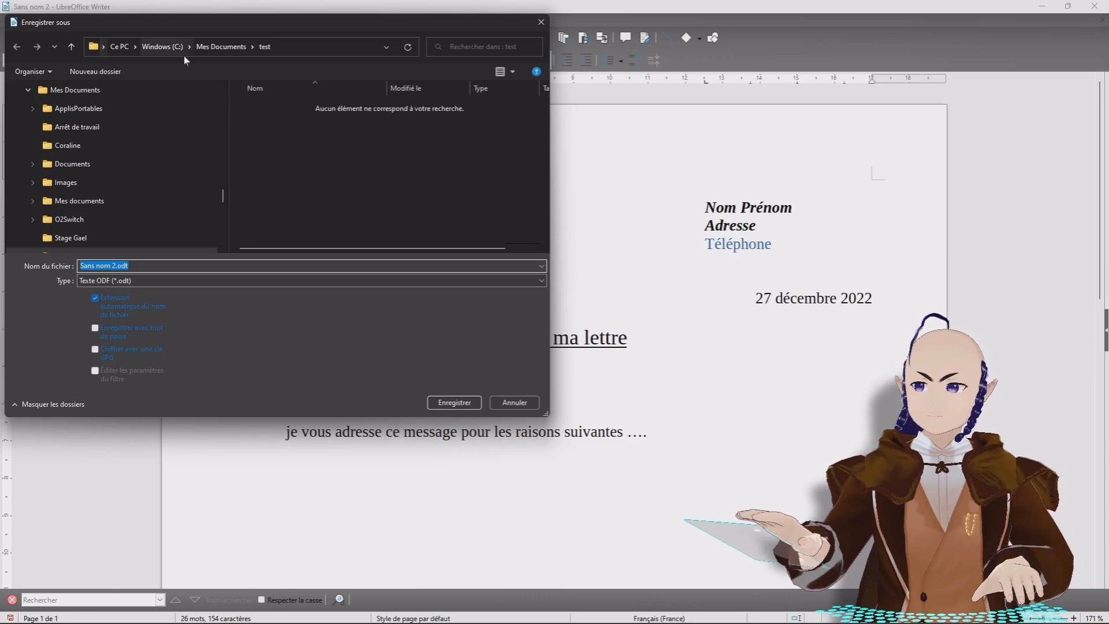
right_click(305, 144)
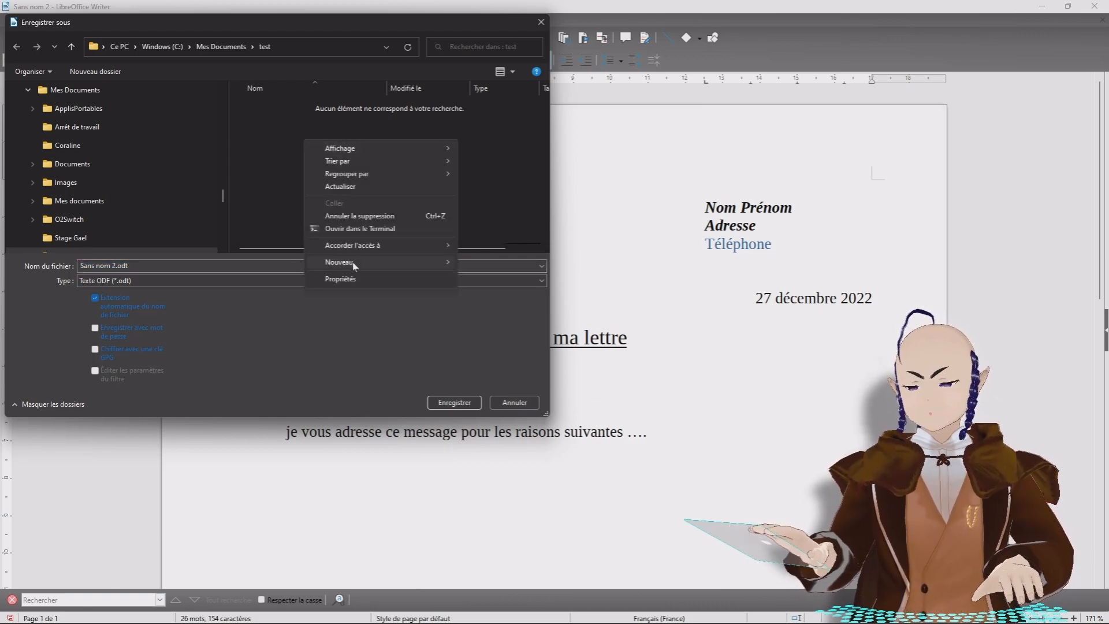
mouse_move(355, 265)
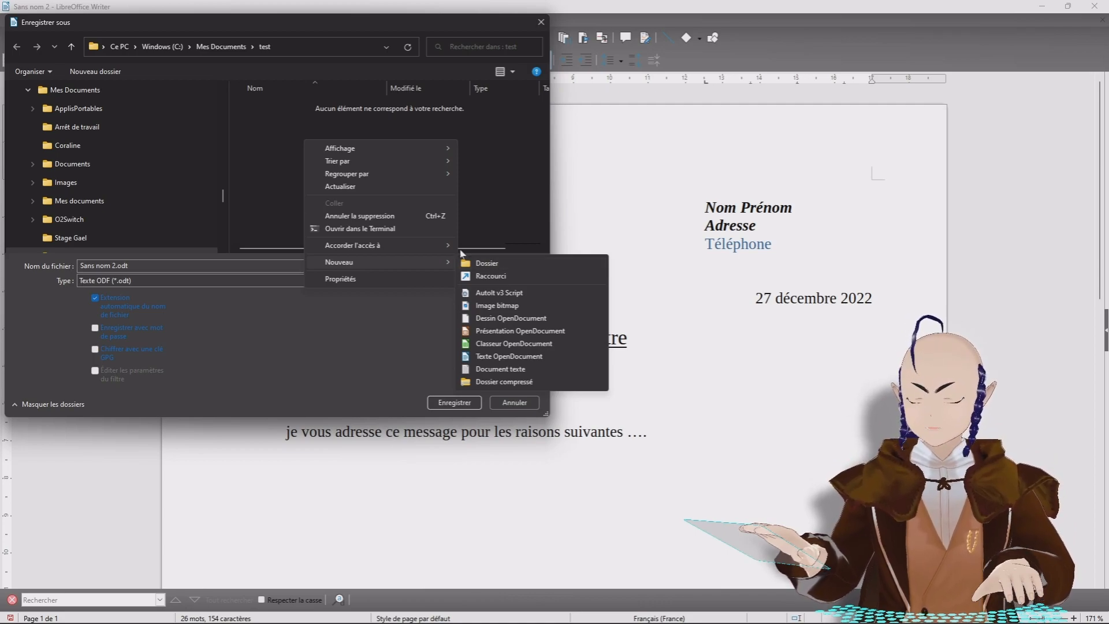
left_click(277, 142)
mouse_move(224, 193)
left_mouse_down()
mouse_move(238, 130)
mouse_move(242, 187)
left_mouse_up()
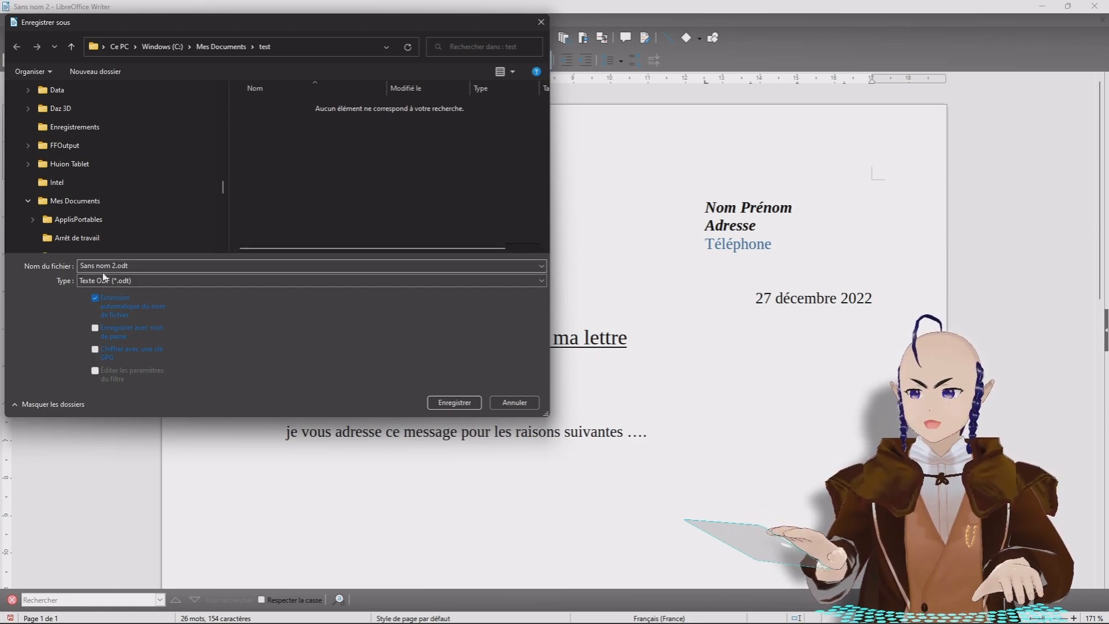
Step: Name the file 'test', keep Texte ODF (*.odt) format and save
left_click(129, 266)
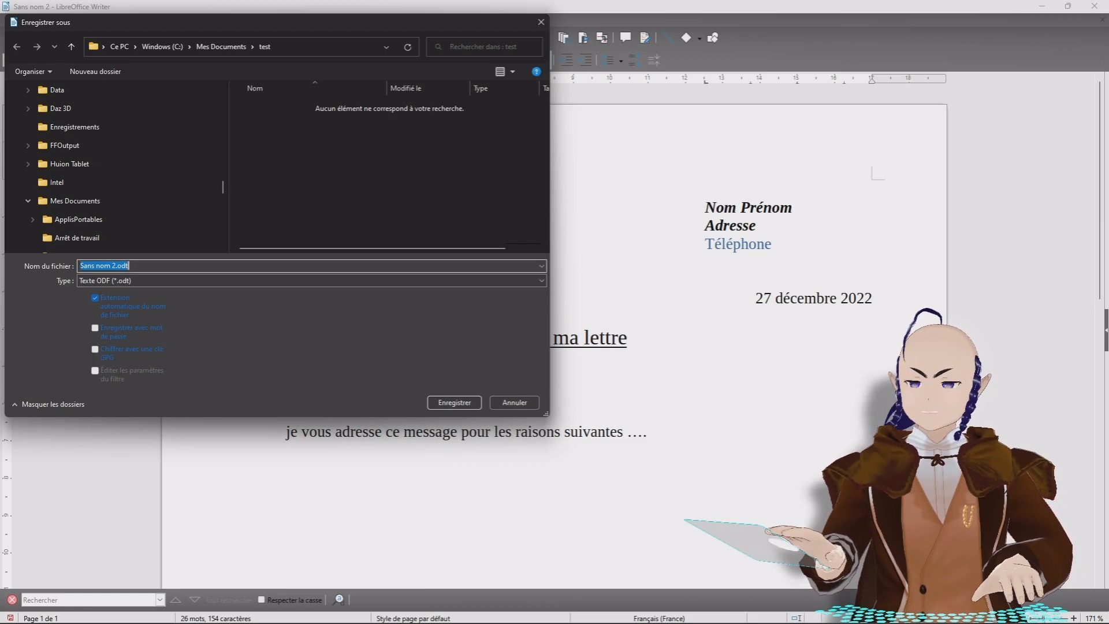
left_click_drag(116, 266, 81, 266)
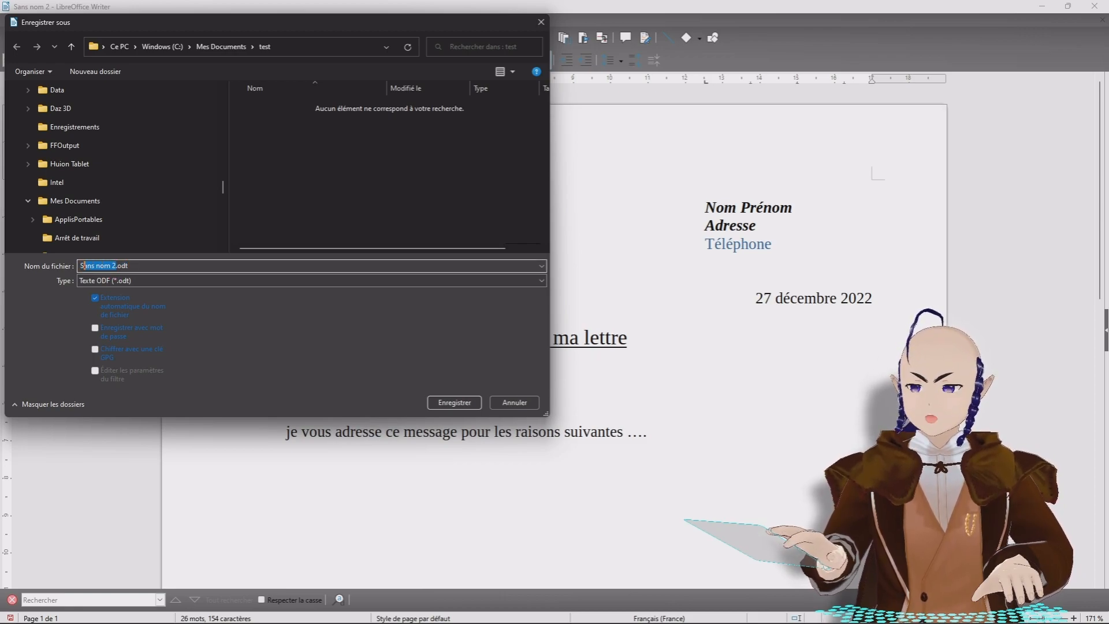
type("test")
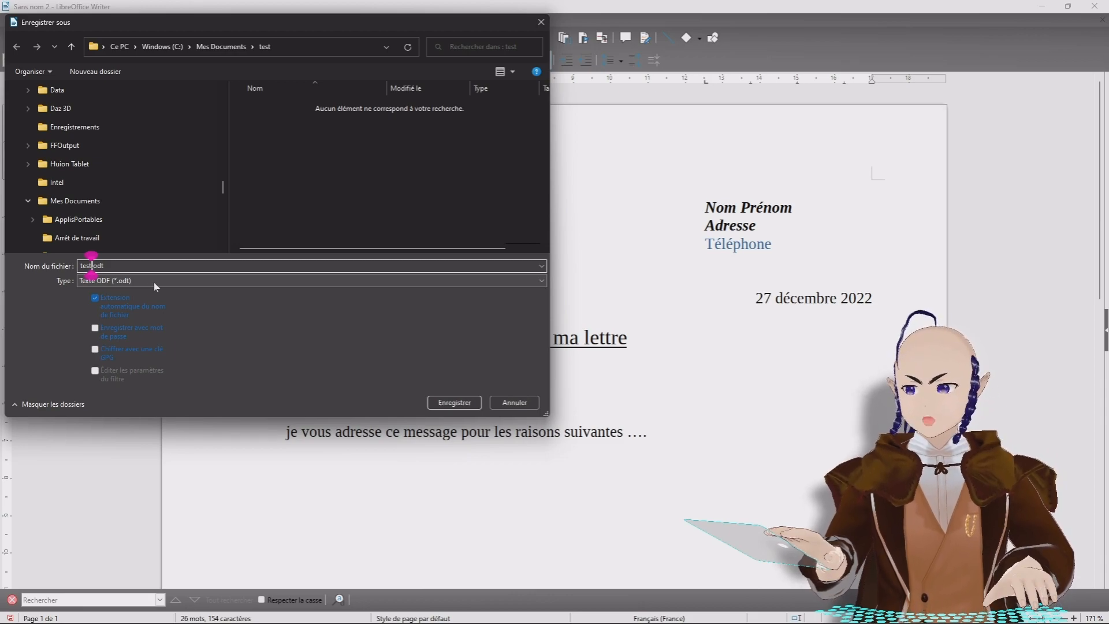
left_click(542, 281)
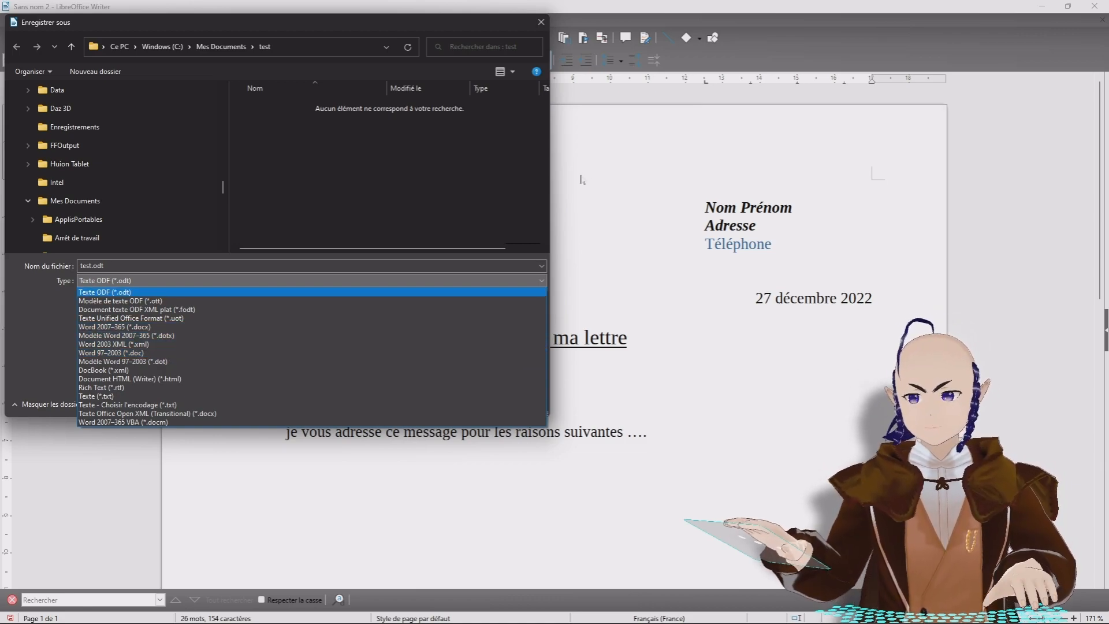
left_click(298, 272)
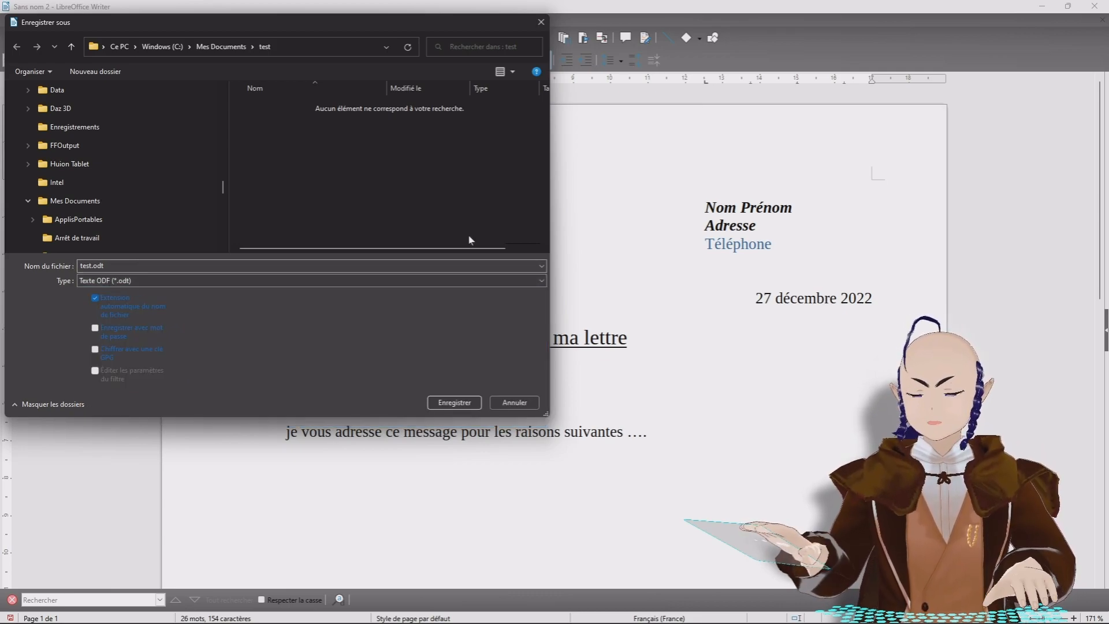
left_click(452, 401)
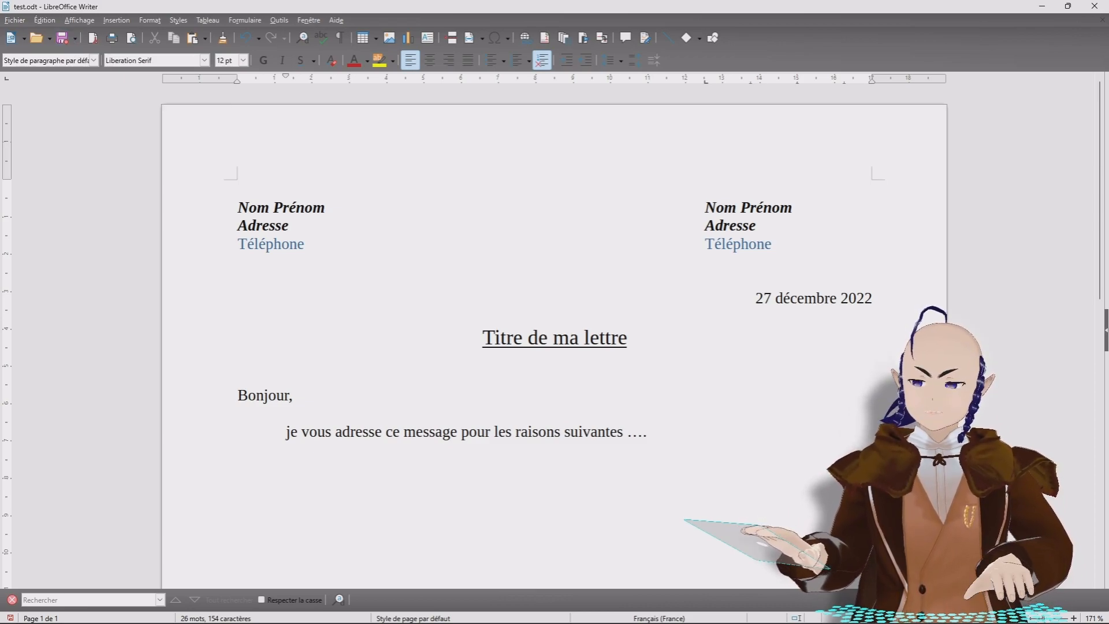
Step: Save the letter with its added character to test.odt
left_click(64, 40)
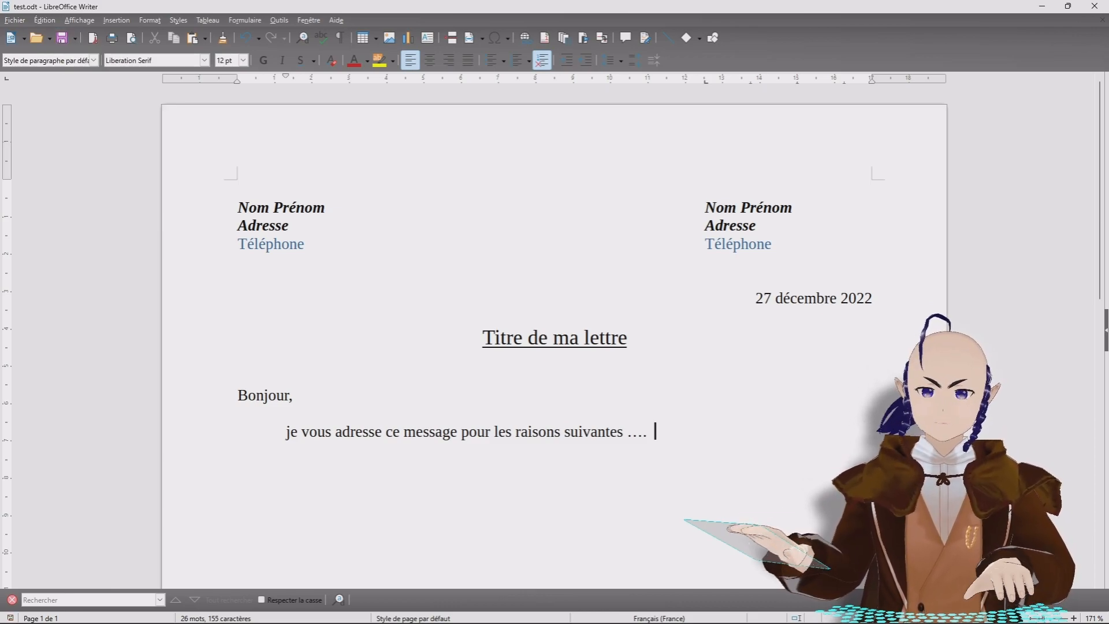